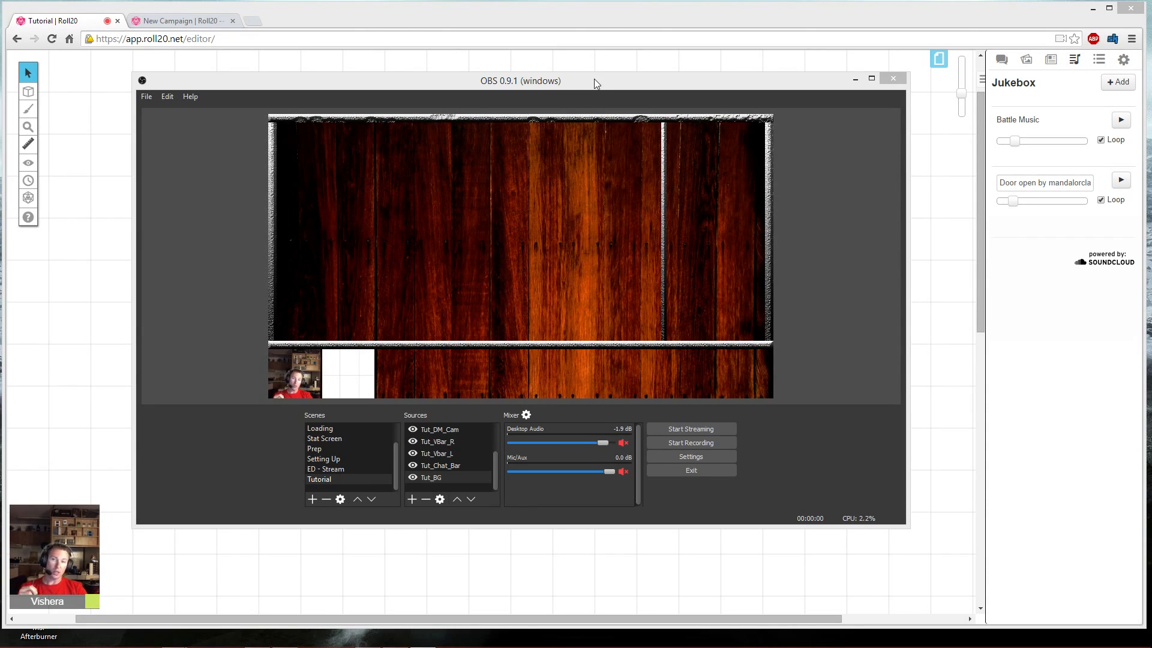
- Move the OBS window out of the way and look over the Roll20 new campaign page in the second tab
left_click_drag(594, 79, 0, 69)
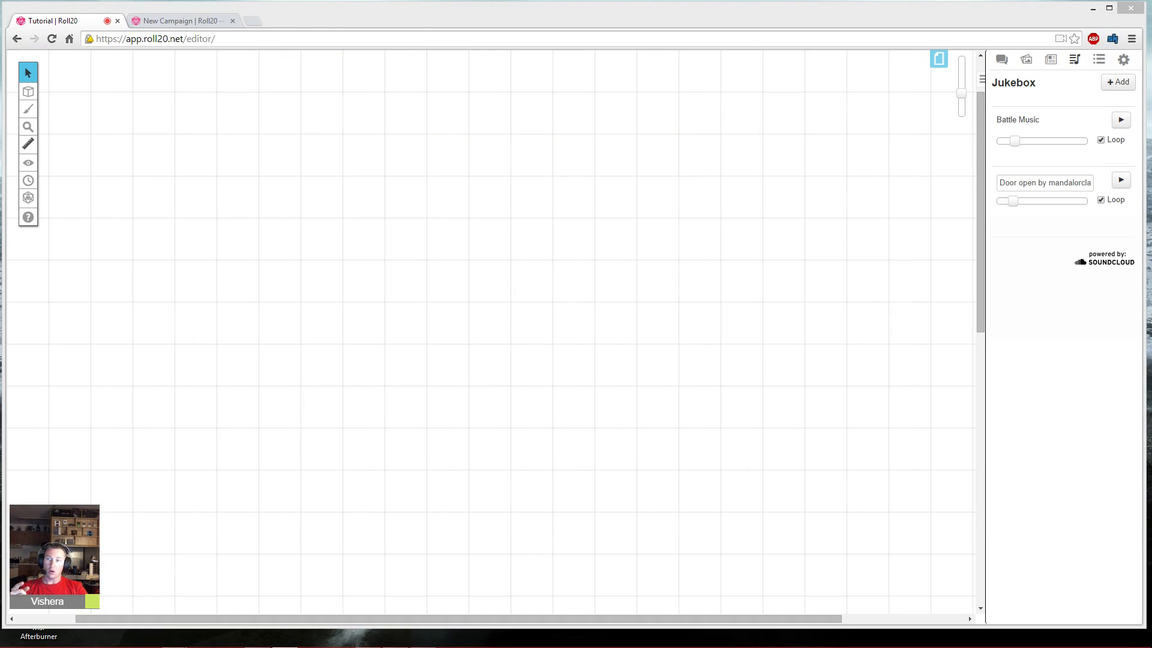
left_click(228, 180)
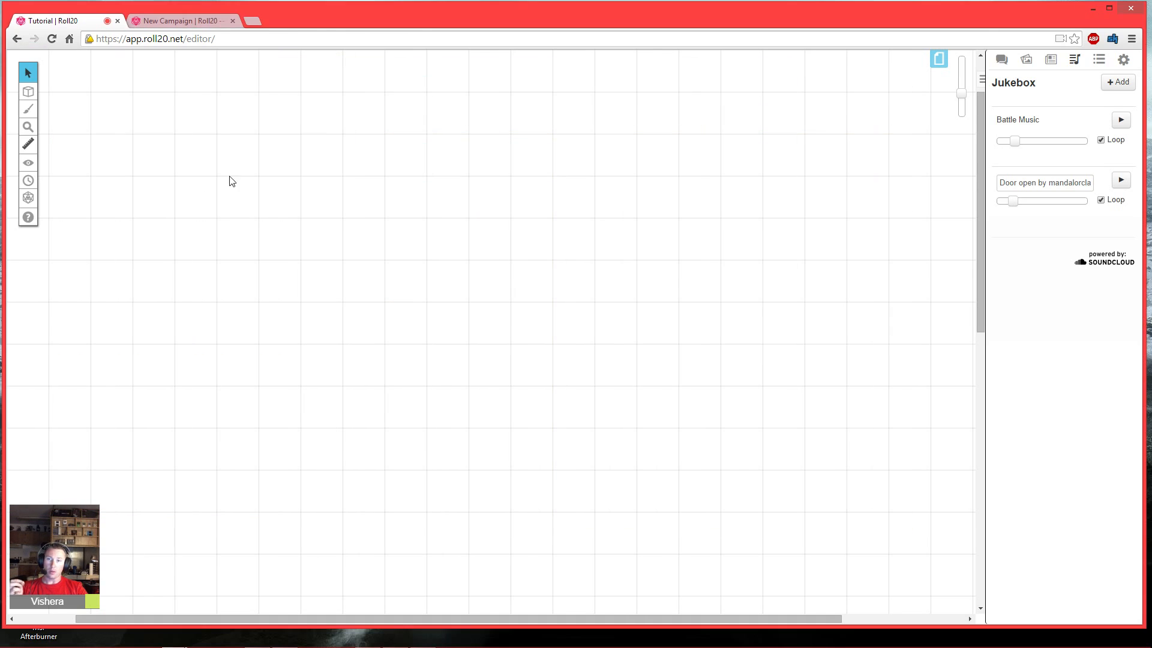
left_click(177, 23)
scroll(159, 329, "down", 2)
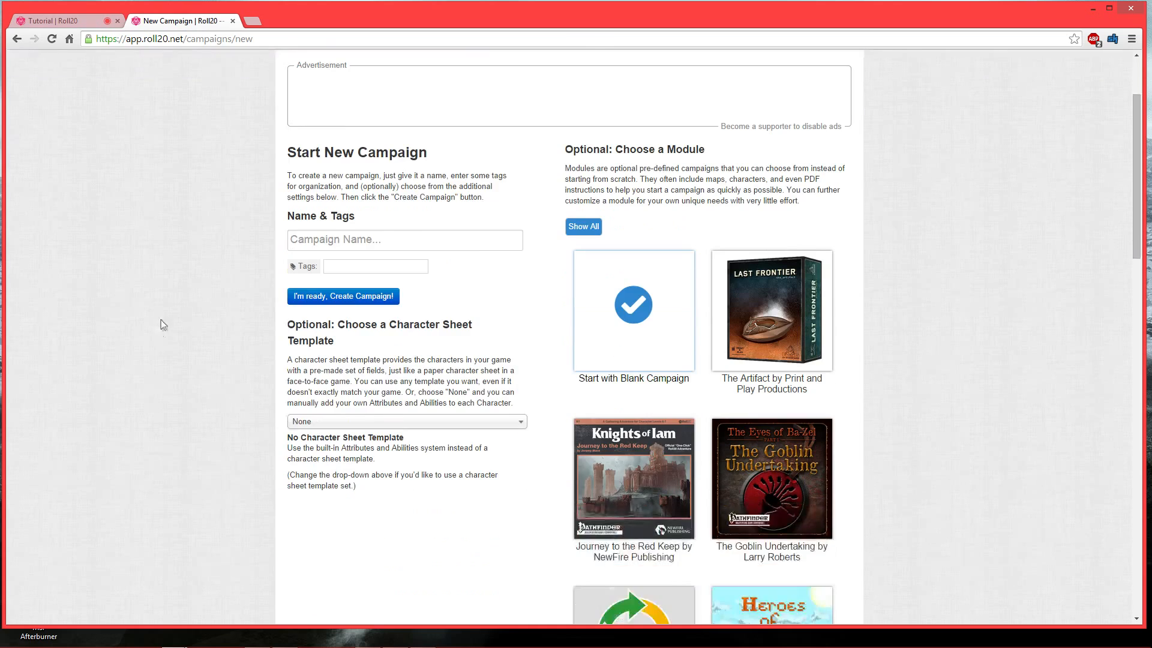
scroll(161, 319, "up", 2)
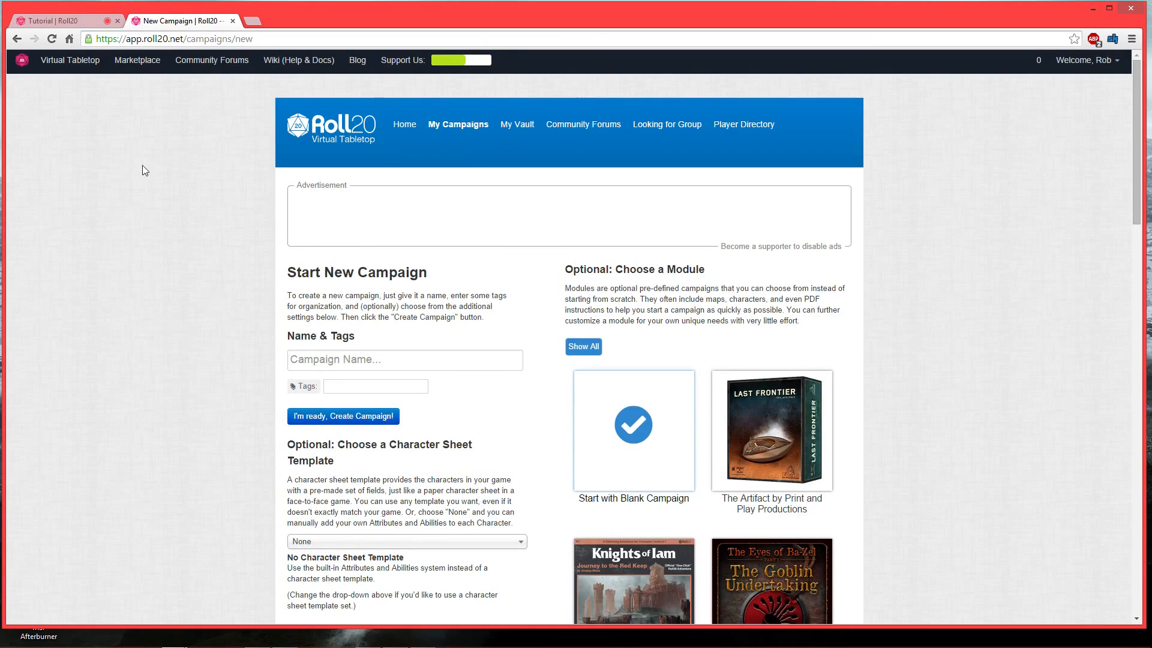
- Browse from the Roll20 home page to the Tutorial campaign's details and view its Invite Players dialog
right_click(175, 182)
left_click(189, 190)
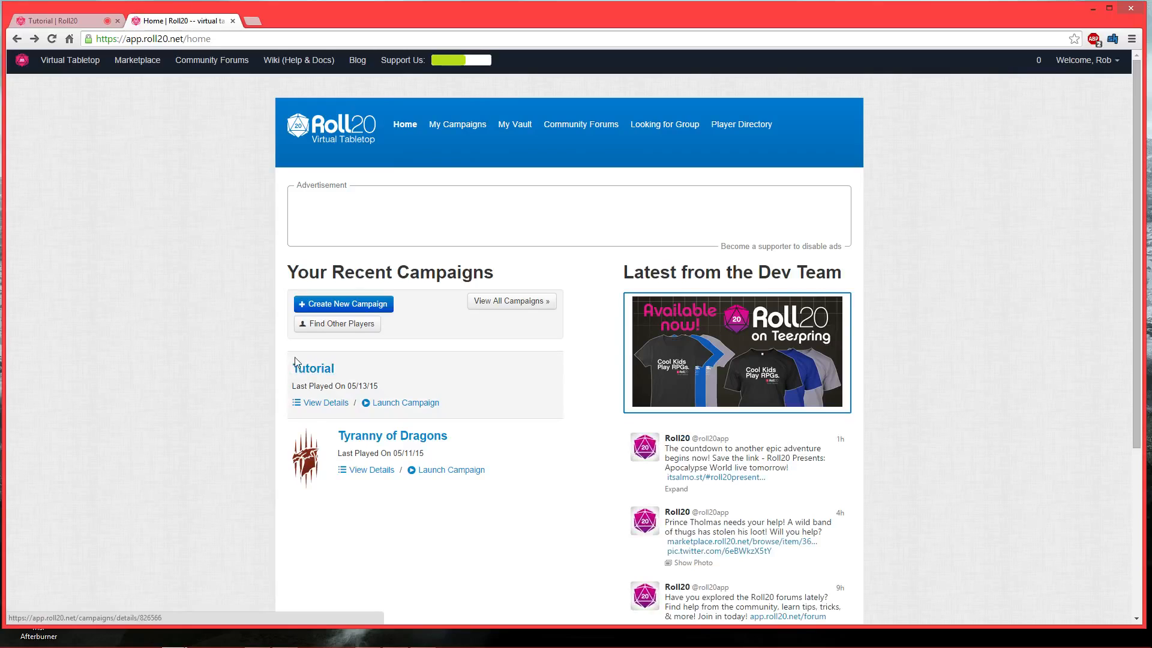
left_click(317, 408)
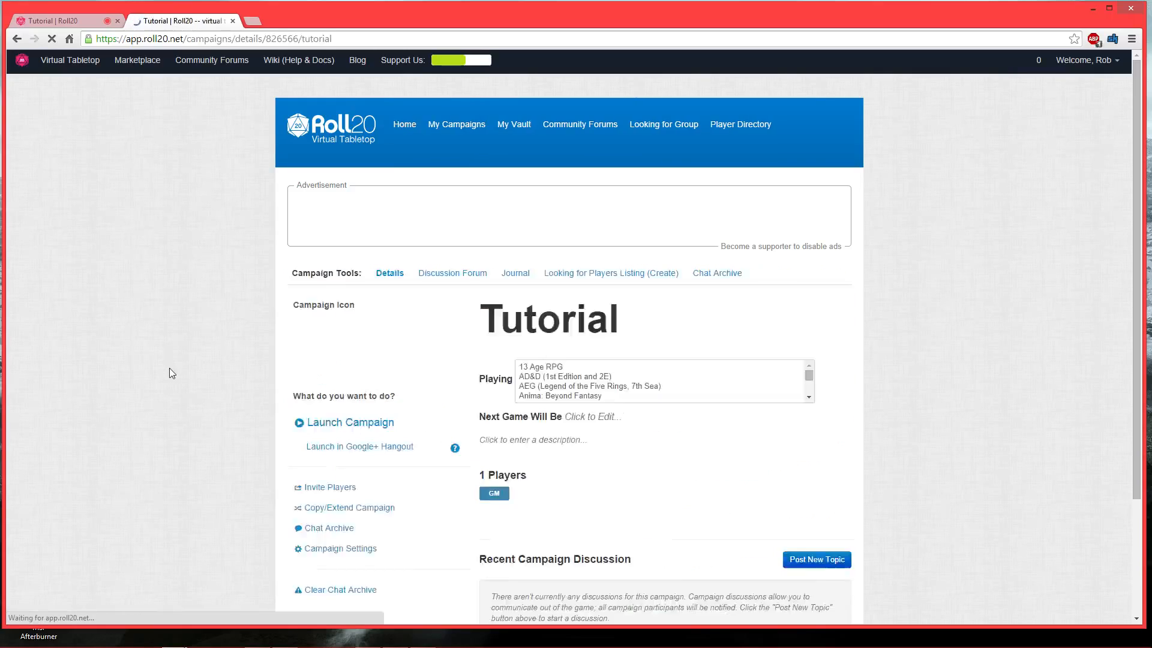
scroll(156, 364, "down", 3)
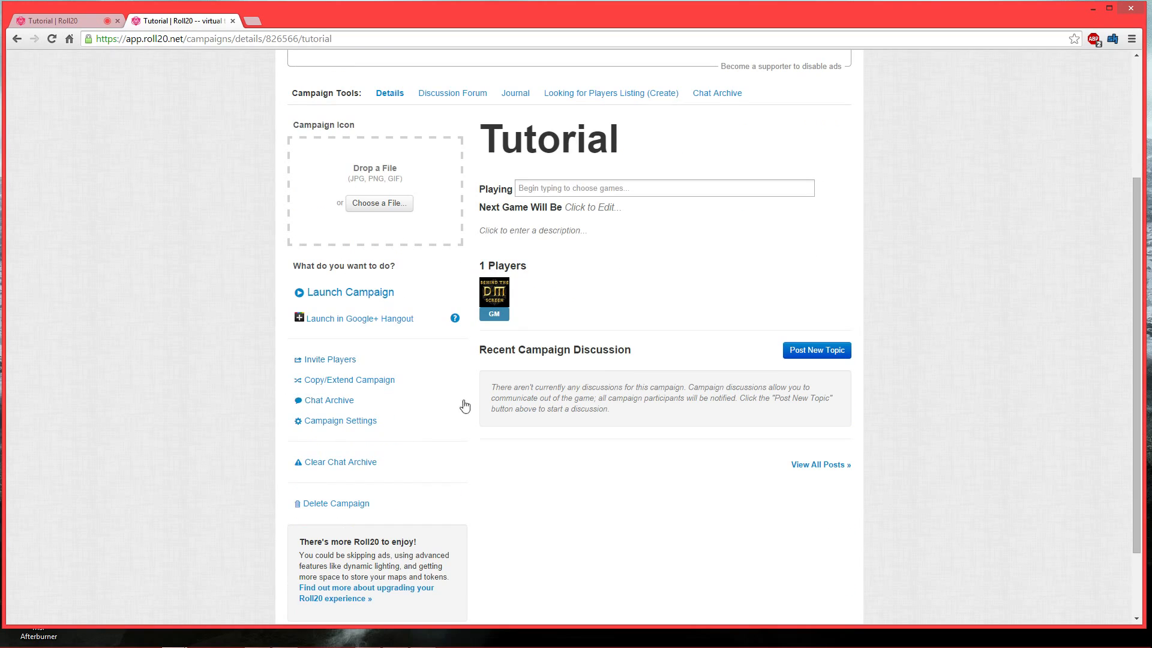
left_click(331, 360)
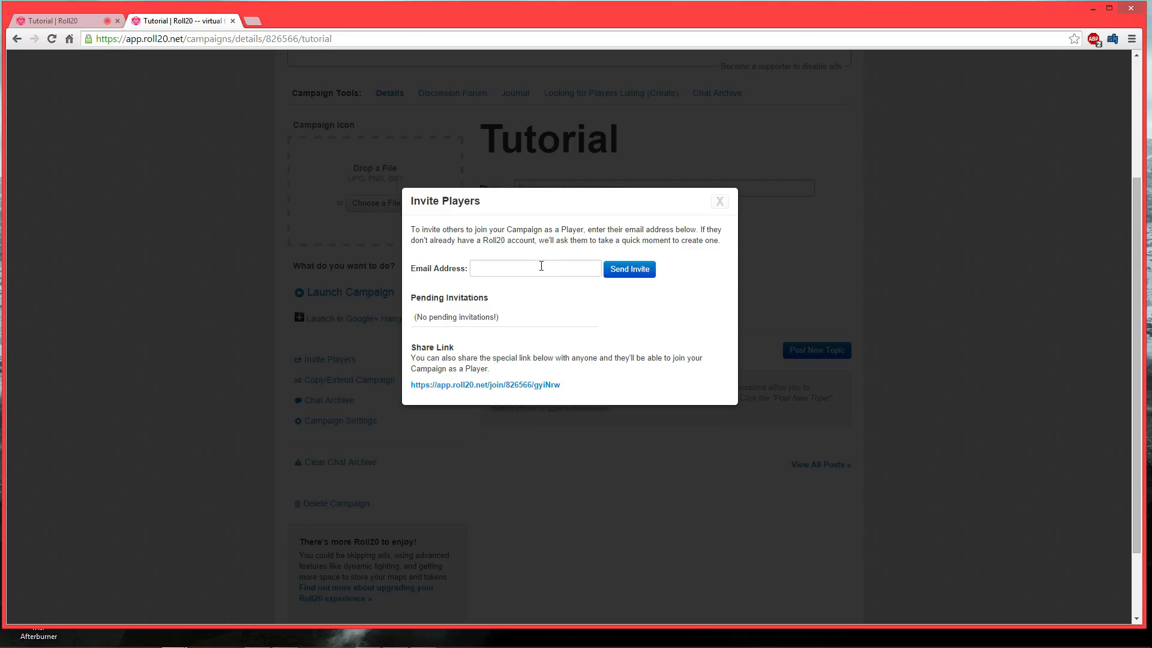
left_click(189, 337)
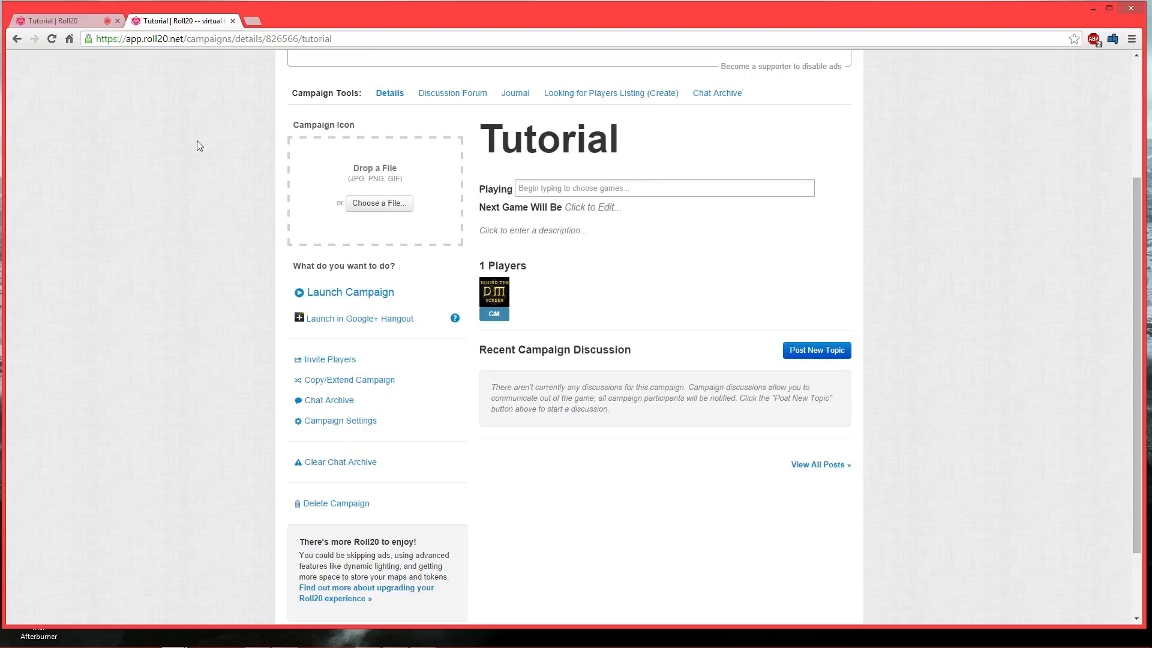
- Return to the editor tab, bring OBS back, and add a new Window Capture source named Tut_FG_BG
left_click(62, 23)
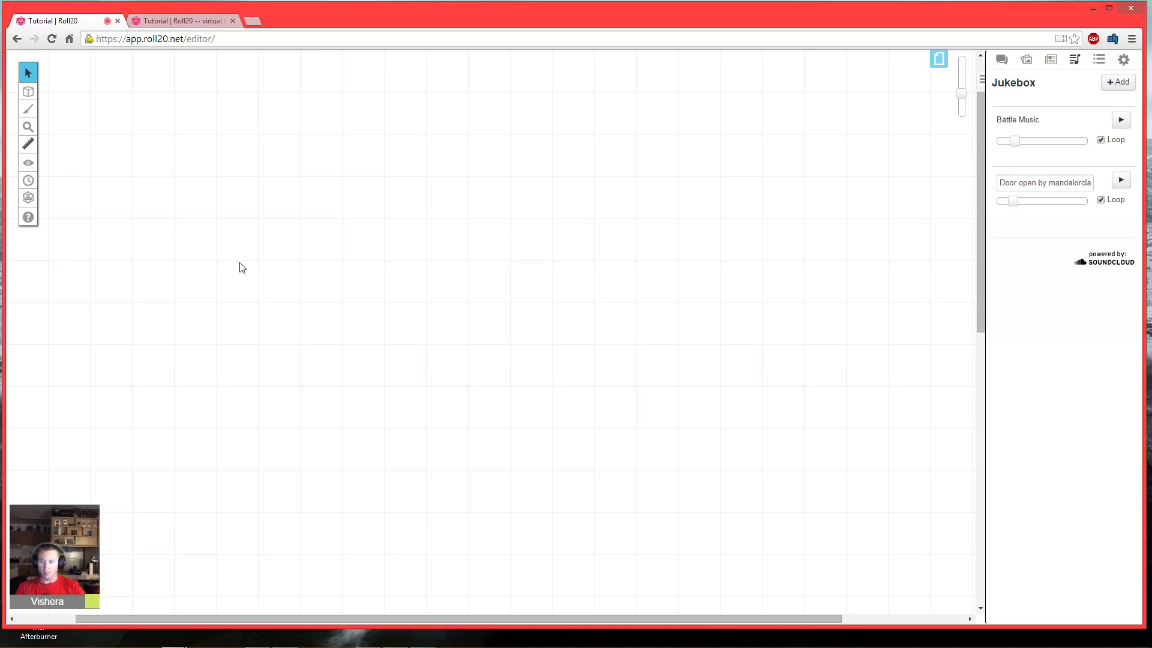
left_click_drag(0, 180, 770, 90)
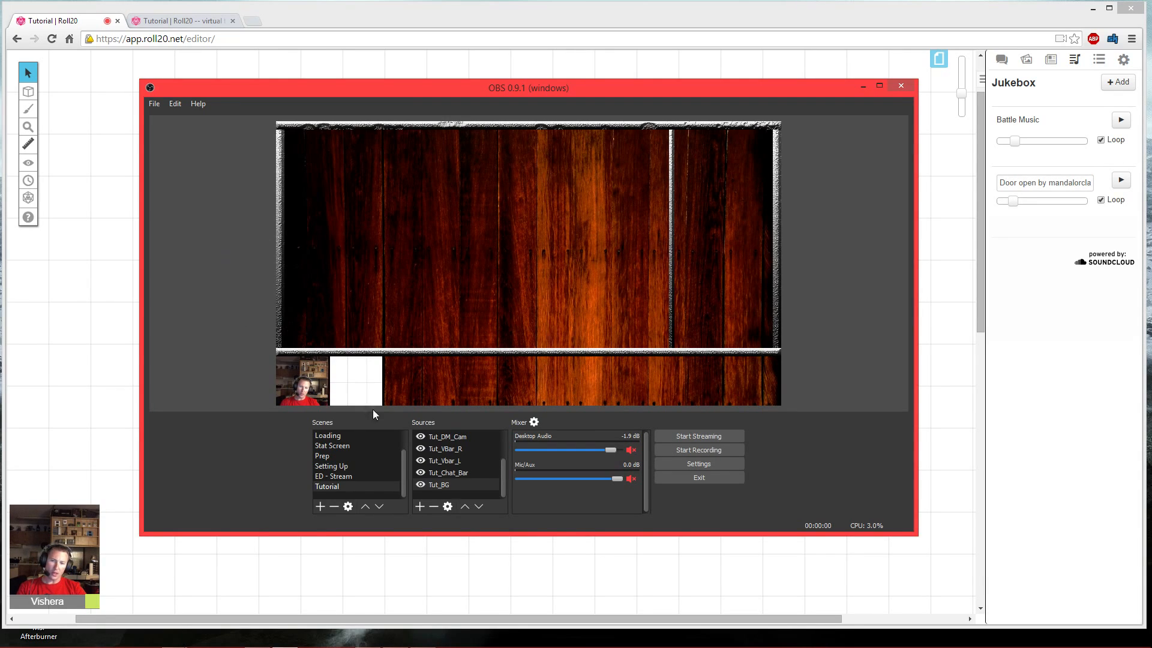
scroll(476, 459, "up", 1)
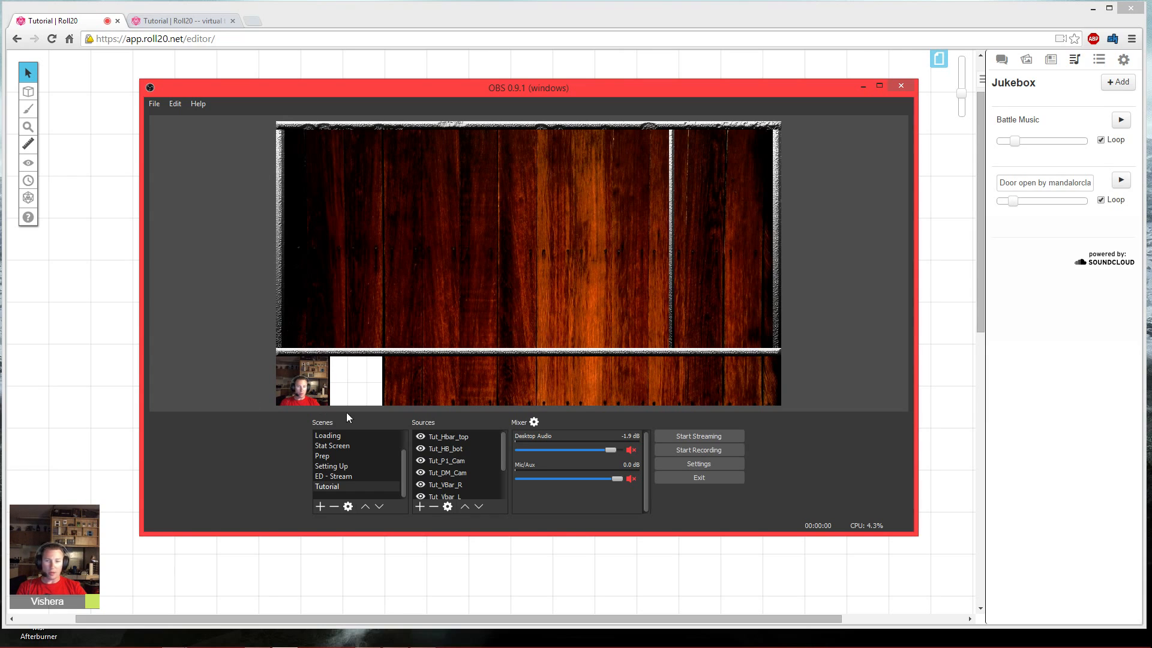
left_click(419, 507)
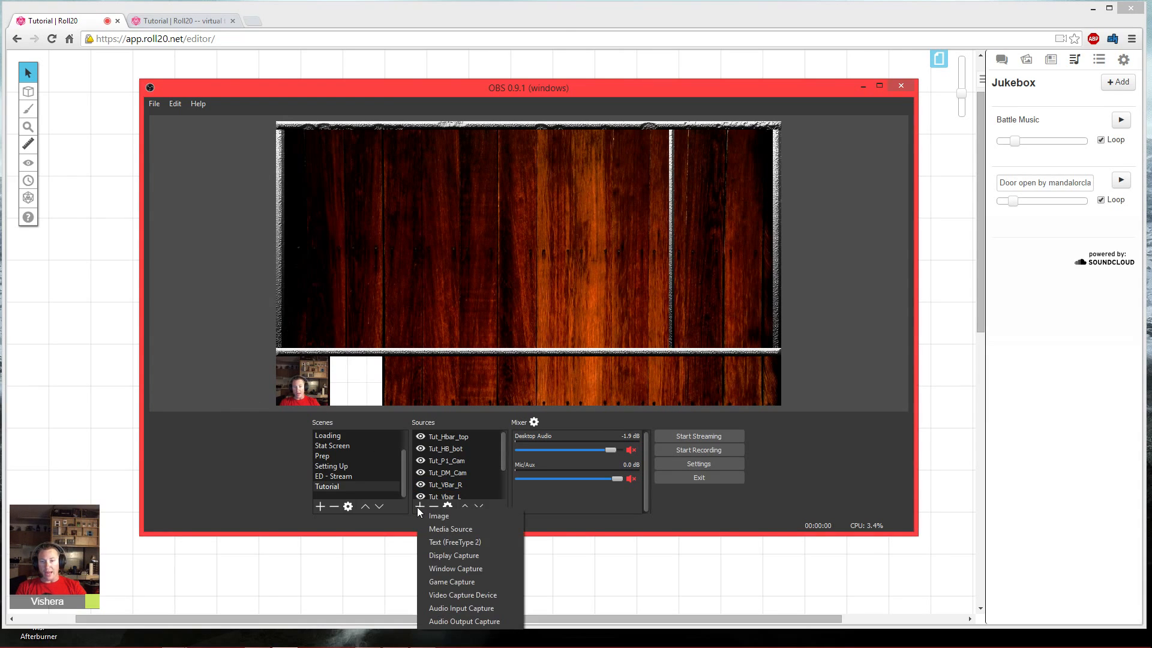
left_click(463, 567)
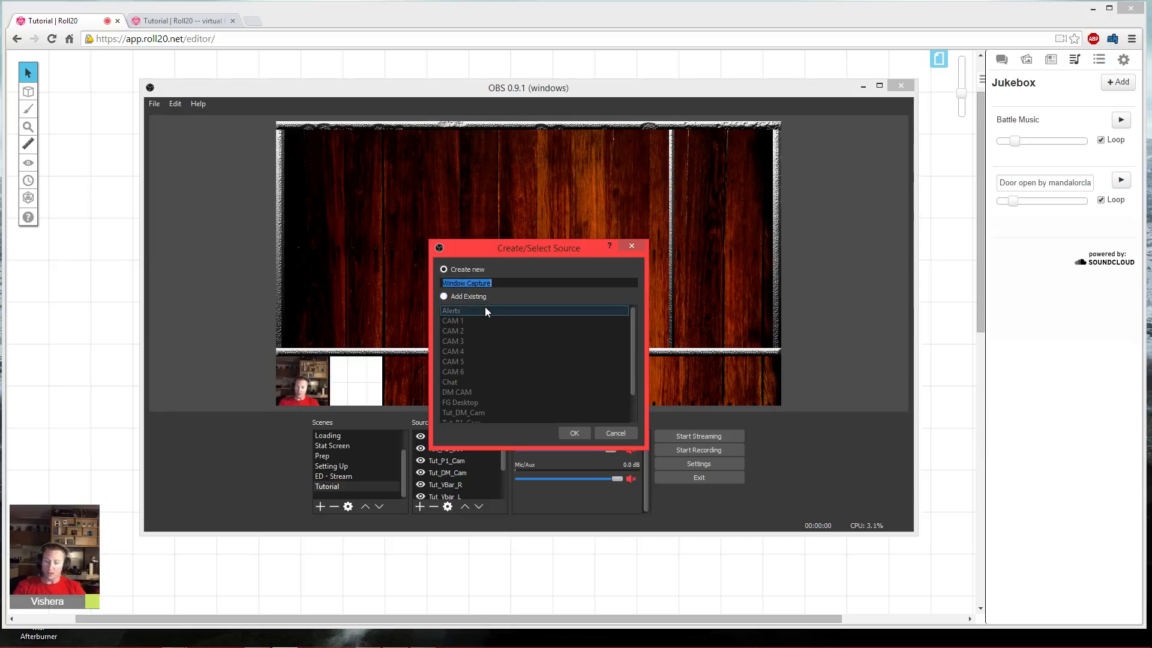
type("Tut")
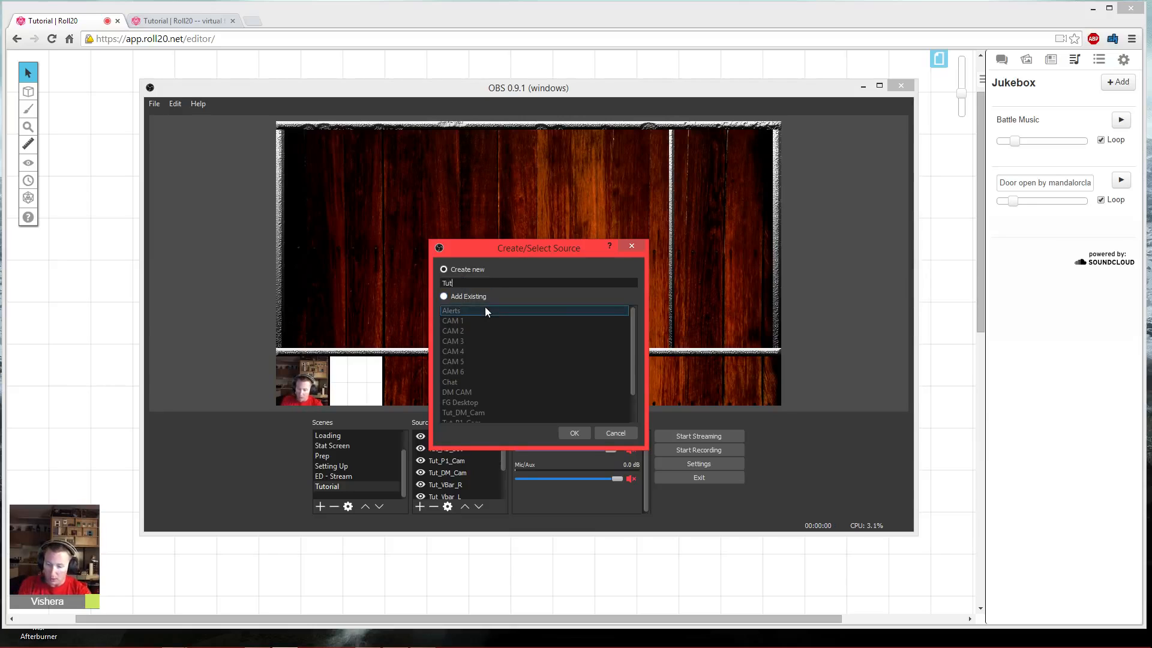
type("_FG_BG")
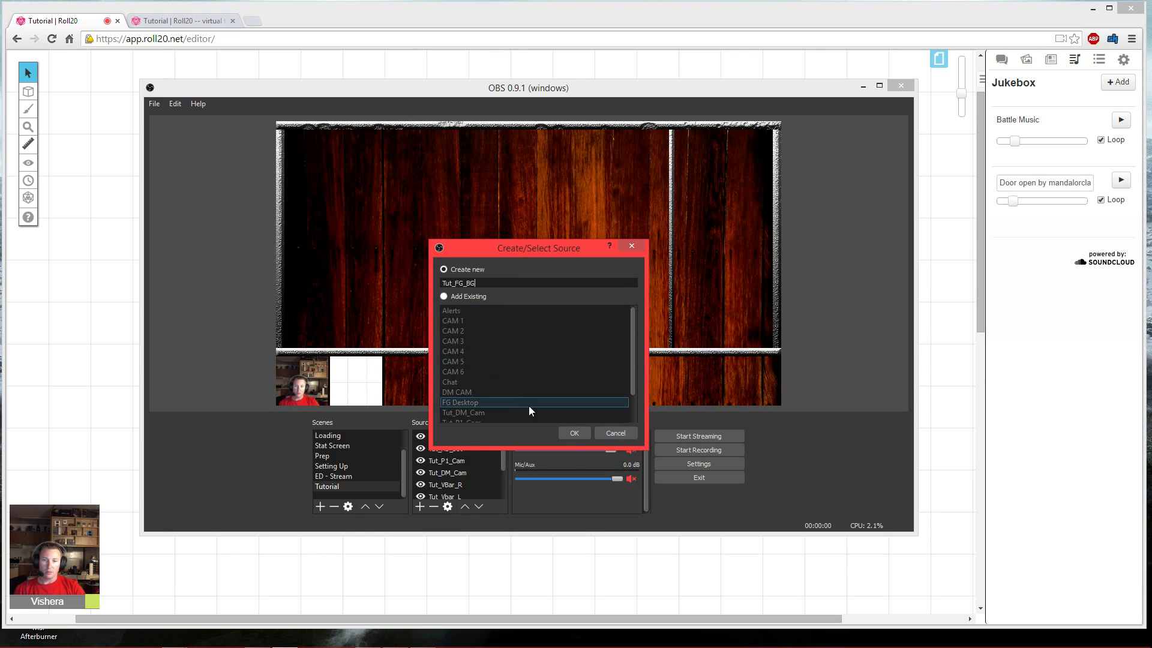
left_click(571, 434)
- Set the Tut_FG_BG capture window to the Fantasy Grounds application
left_click(525, 419)
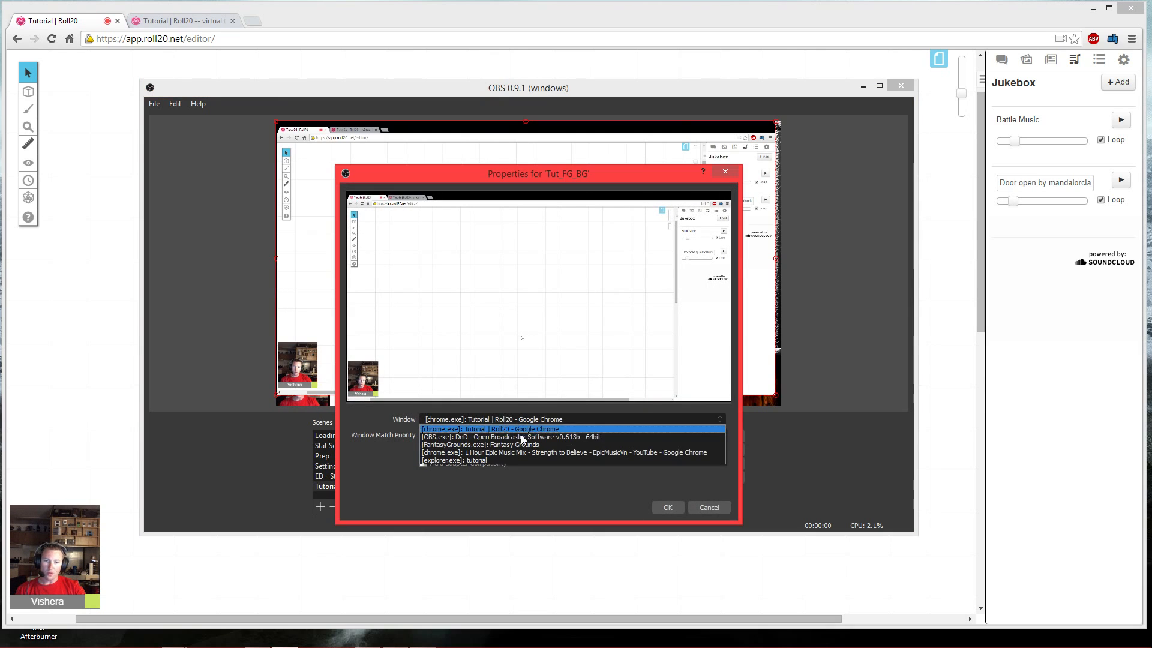
left_click(508, 448)
left_click(665, 507)
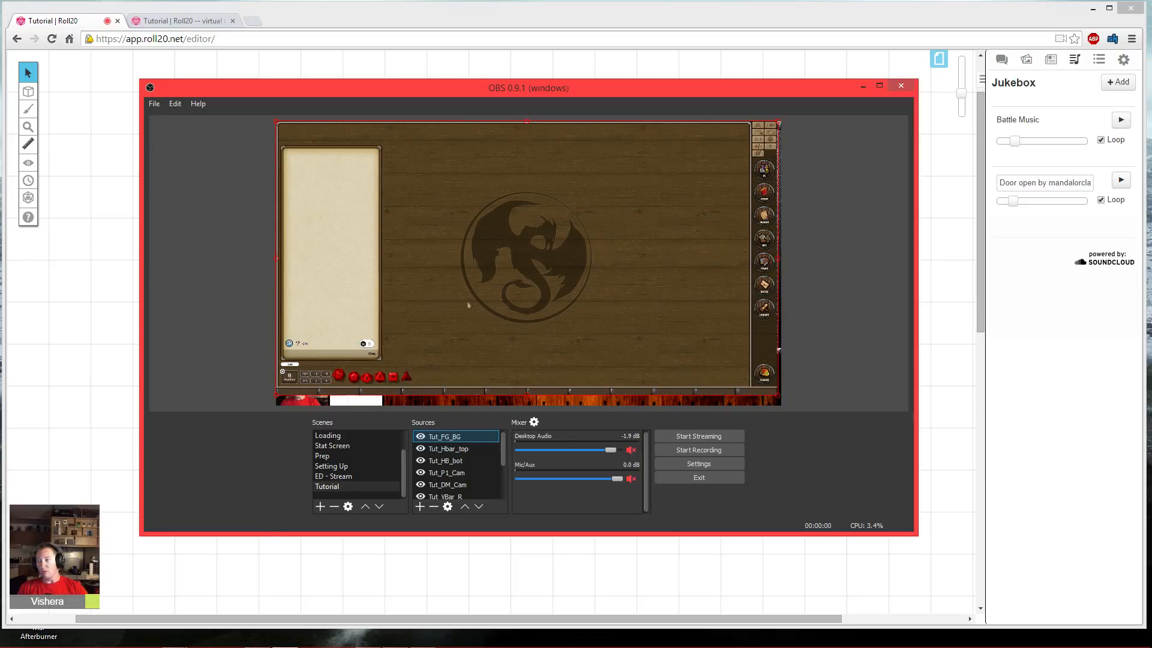
left_click(453, 323)
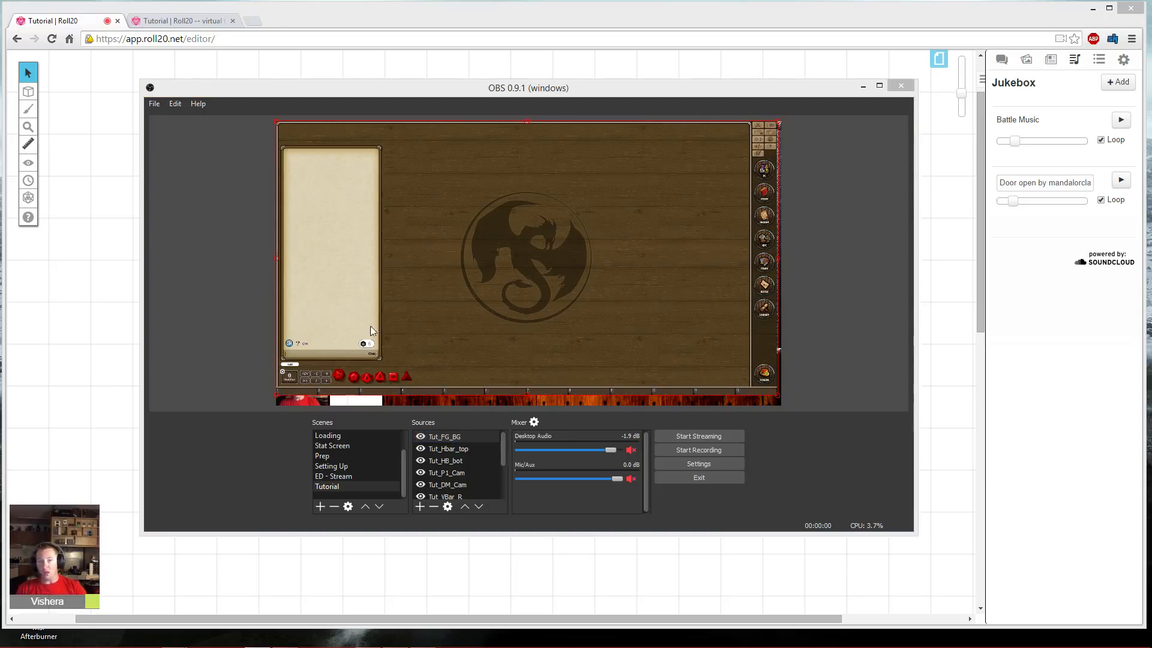
left_click(405, 198)
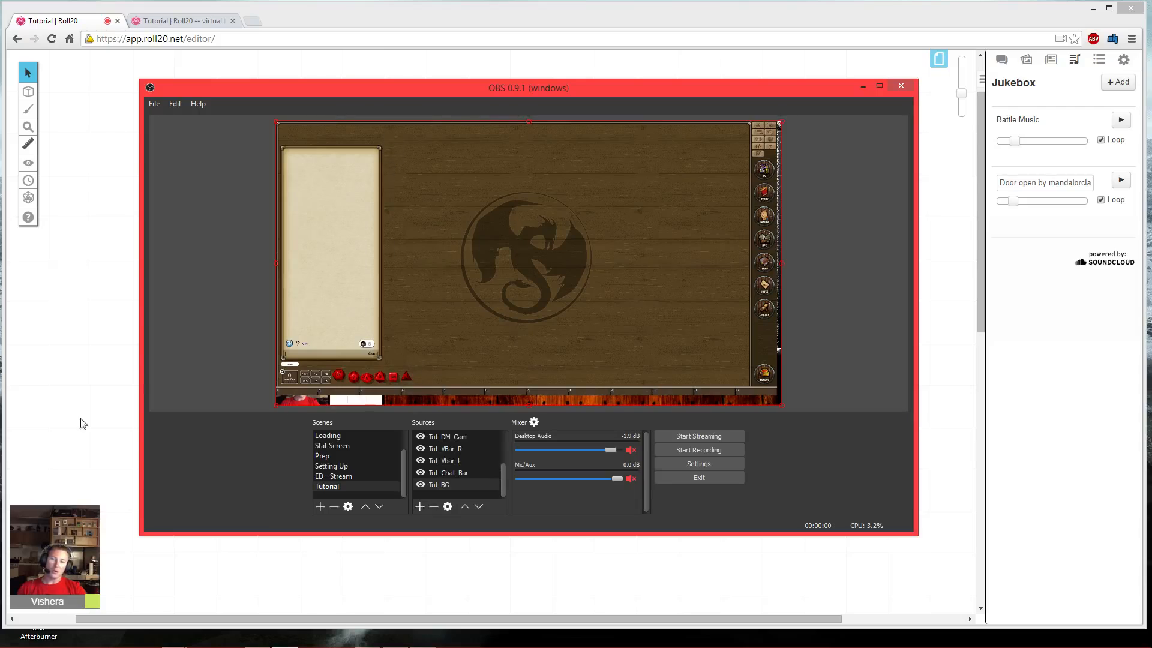
right_click(434, 366)
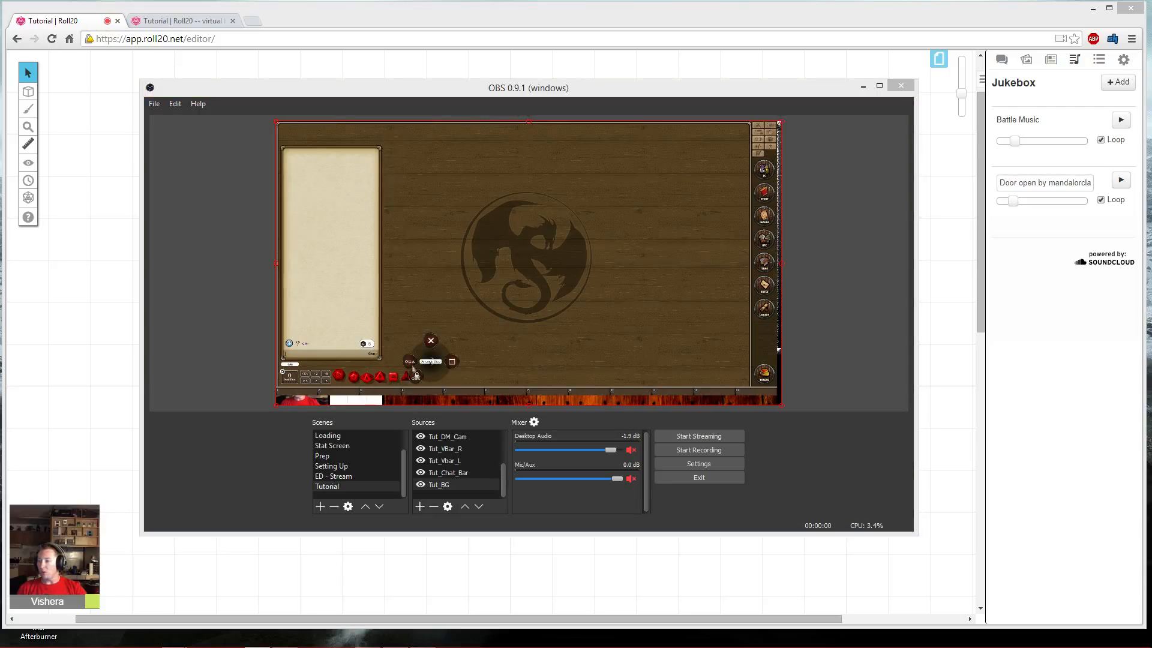
left_click(417, 377)
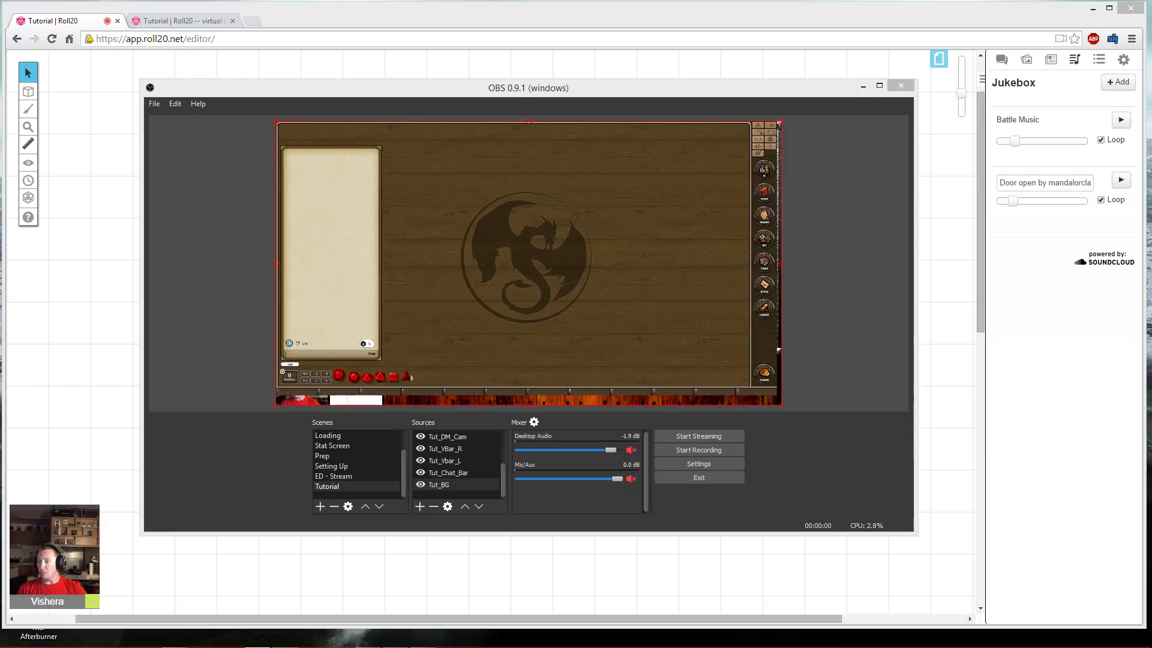
left_click_drag(408, 377, 490, 346)
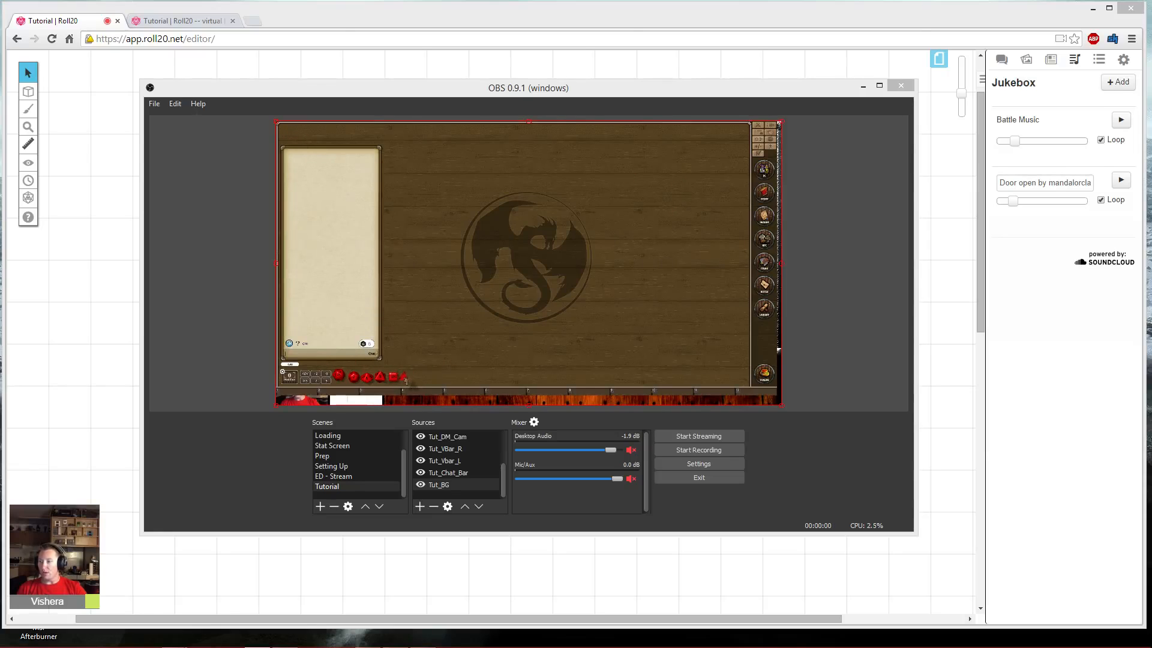
right_click(424, 337)
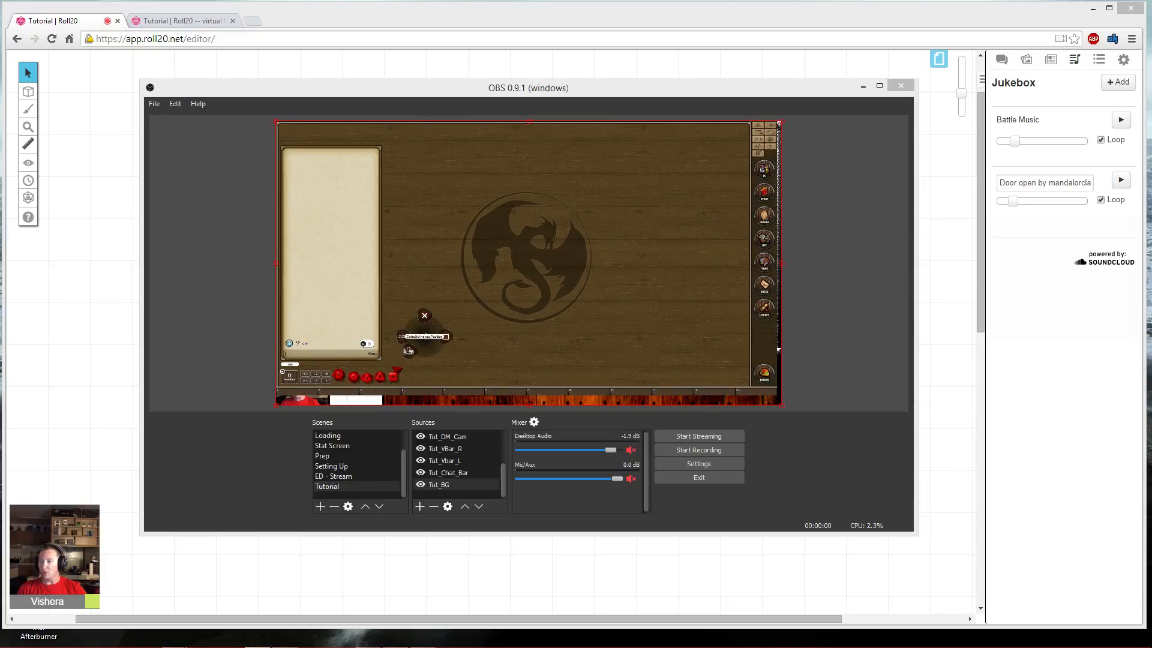
left_click(408, 350)
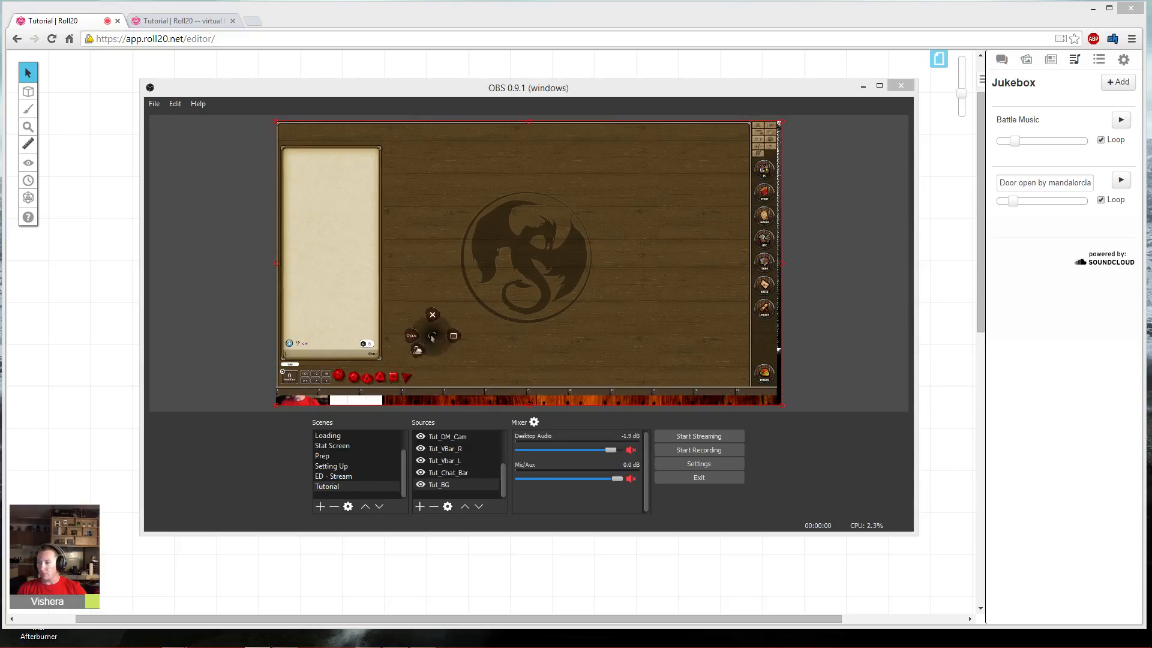
left_click(516, 297)
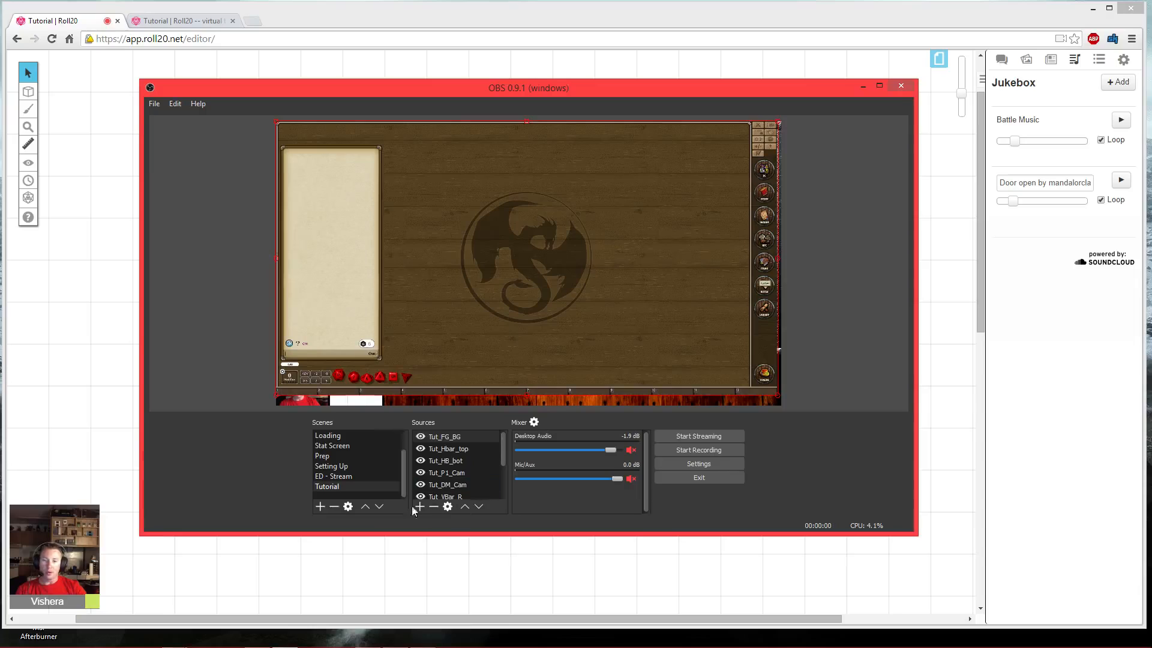
- Open the filters for the Tut_FG_BG source and add a Crop filter
right_click(456, 442)
left_click(477, 536)
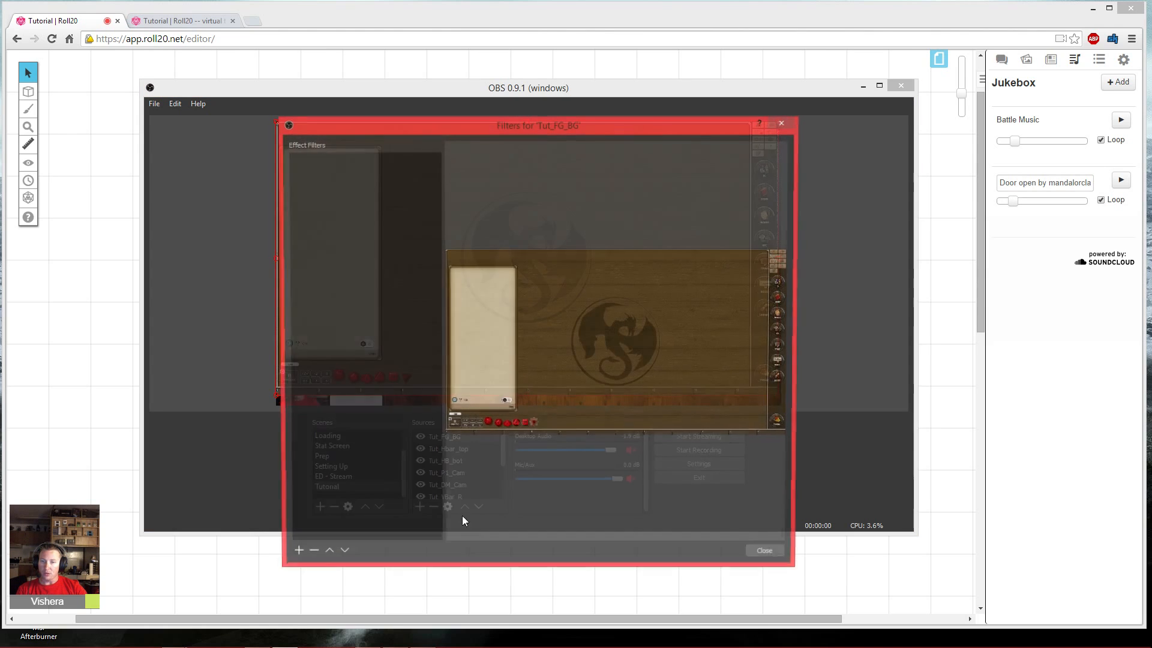
left_click(293, 557)
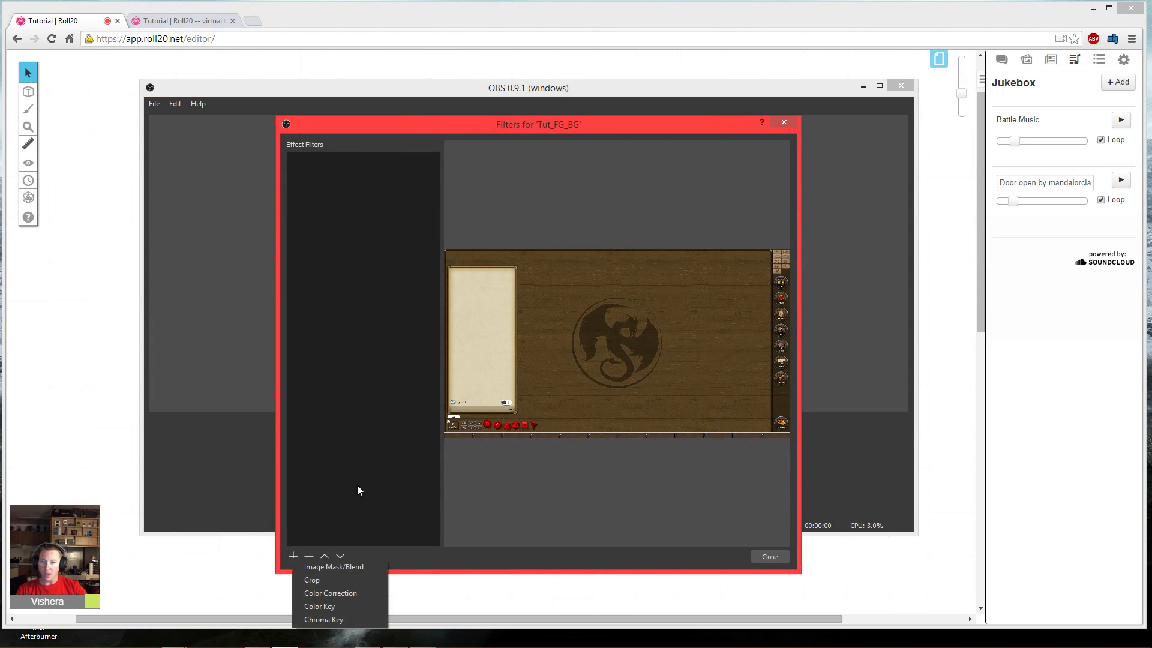
left_click(315, 577)
- Set the Crop filter's Left value to 402 and move on to the Top value
left_click(521, 406)
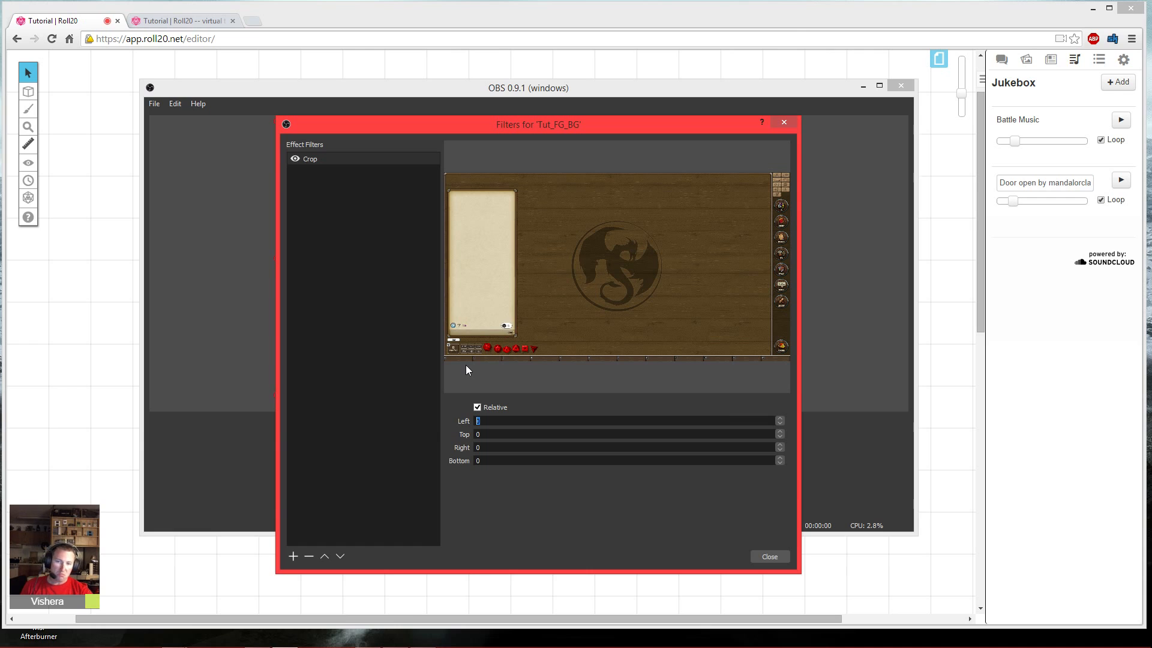
type("300")
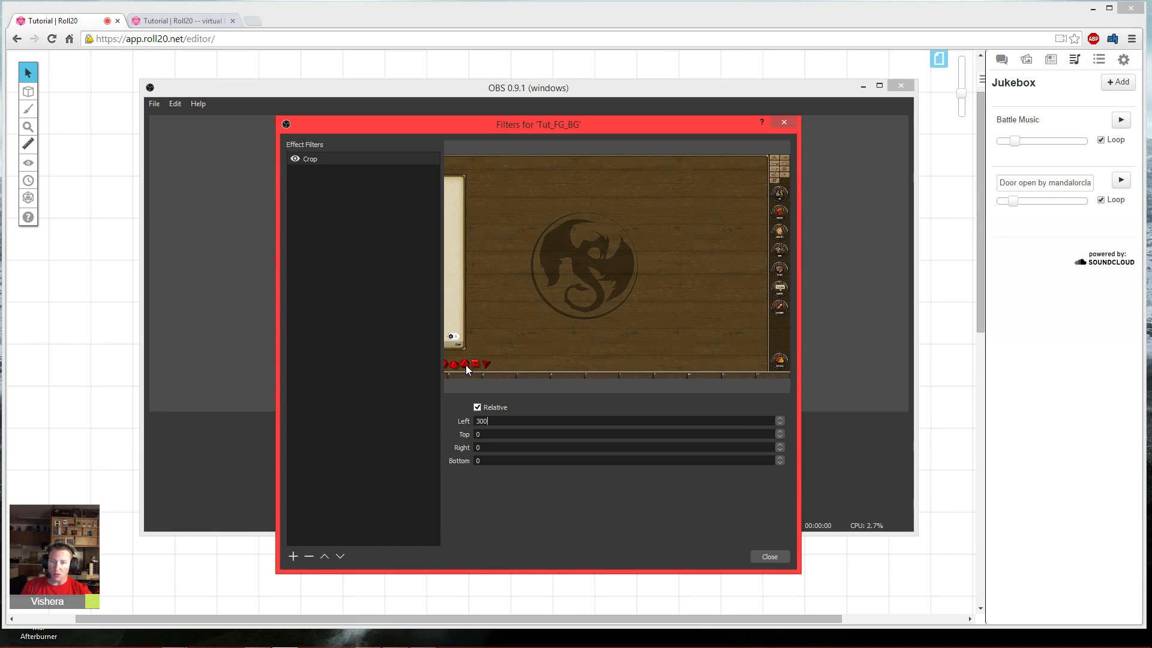
key("Up")
key("Up")
key("Up")
key("Up")
key("Up")
key("Up")
key("Up")
key("Up")
key("Up")
key("Up")
key("Up")
key("Up")
key("Up")
key("Up")
key("Up")
key("Up")
key("Up")
key("Up")
key("Up")
key("Up")
key("Up")
key("Up")
key("Up")
key("Up")
key("Up")
key("Up")
key("Up")
key("Up")
key("Up")
key("Up")
key("Up")
key("Up")
key("Up")
key("Up")
key("Up")
key("Up")
key("Up")
key("Up")
key("Up")
key("Up")
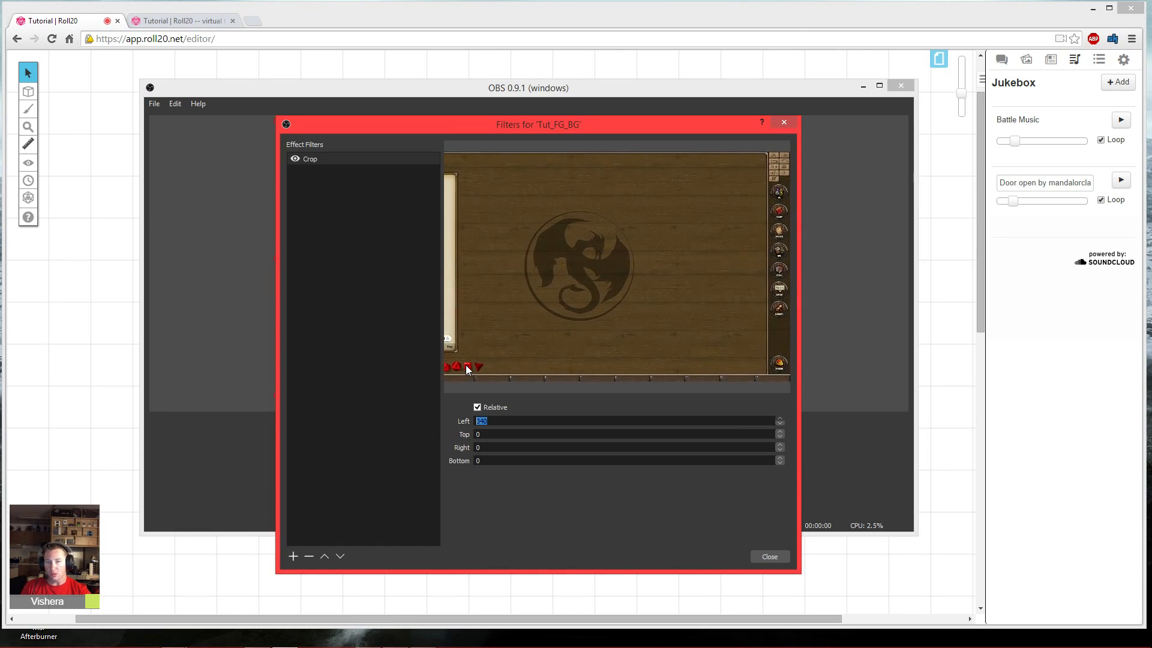
key("Up")
key("Up")
key("Up")
key("Up")
key("Up")
key("Up")
key("Up")
key("Up")
key("Up")
key("Up")
key("Up")
key("Up")
key("Up")
key("Up")
key("Up")
key("Up")
key("Up")
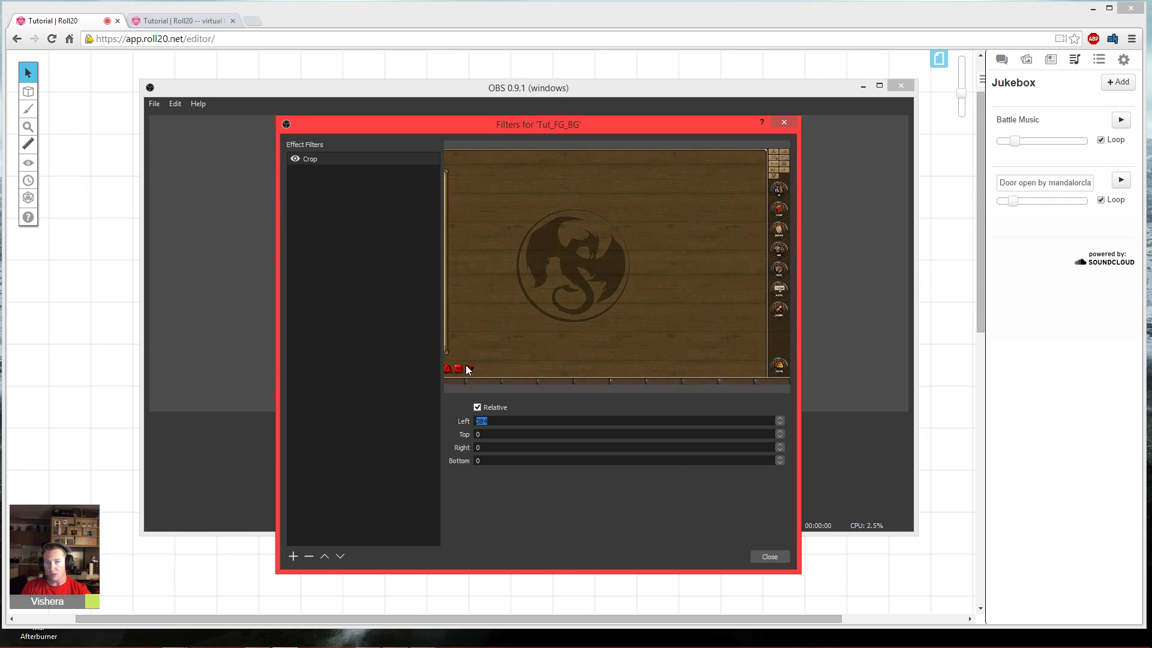
key("Up")
key("Up")
key("Up")
key("Up")
key("Up")
key("Up")
key("Up")
key("Up")
key("Up")
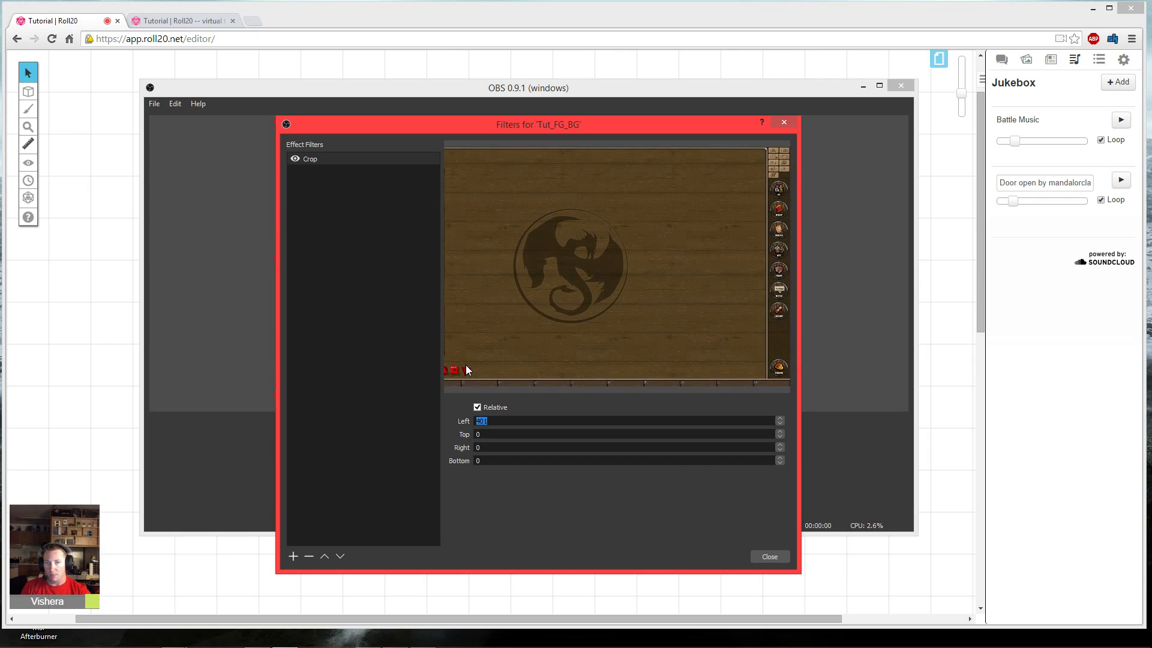
key("Up")
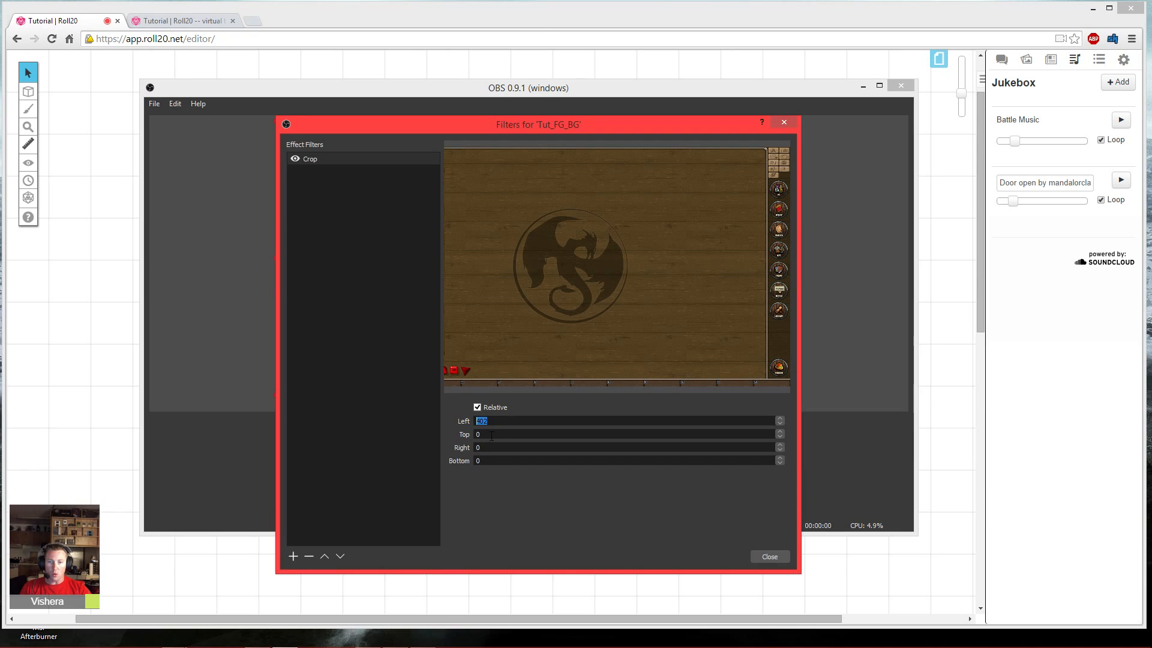
key("Tab")
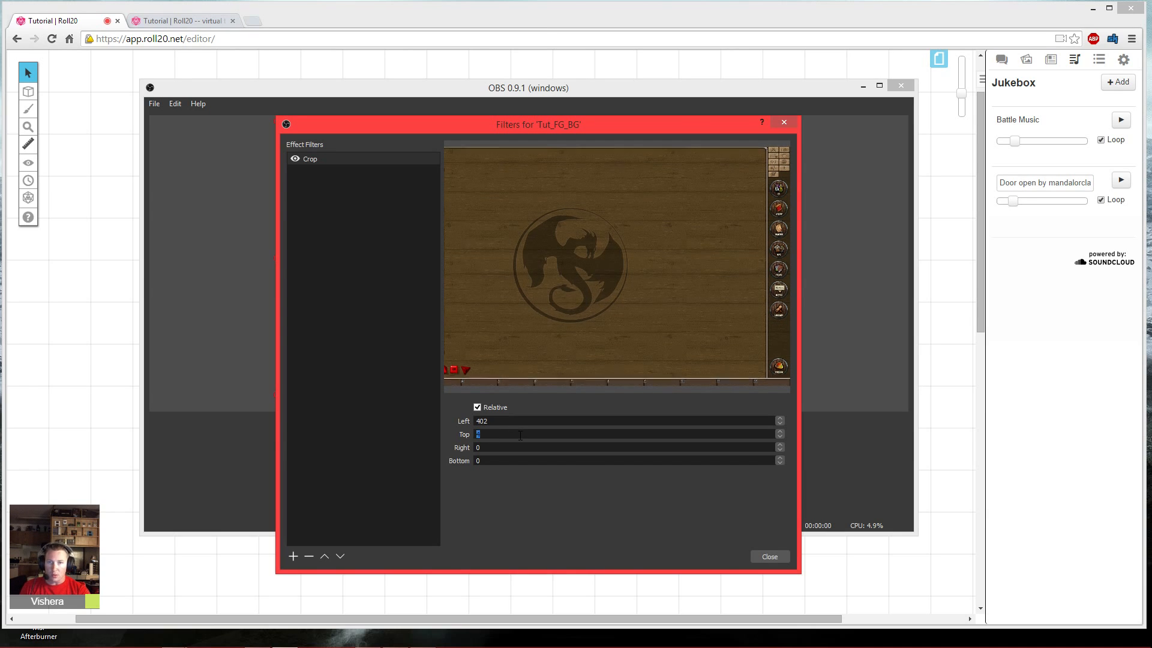
- Set the Tut_FG_BG crop's Top value to 8 and its Bottom value to 88
key("Up")
key("Up")
key("Up")
key("Up")
key("Up")
key("Up")
key("Up")
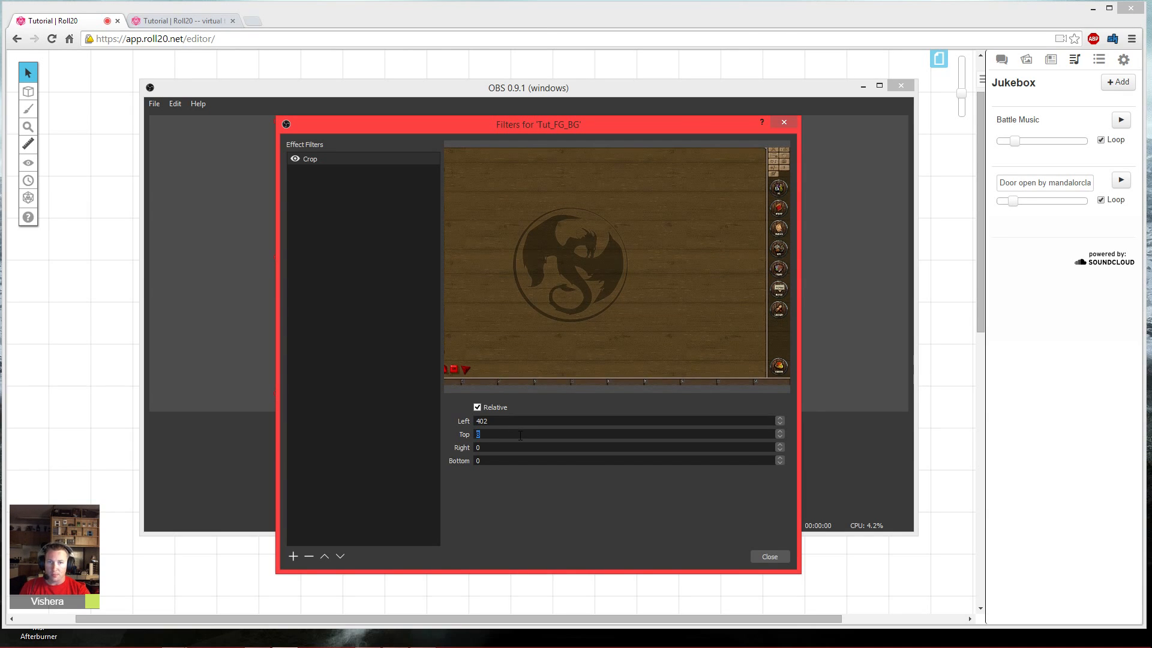
key("Up")
key("Up")
key("Up")
key("Up")
scroll(520, 436, "down", 3)
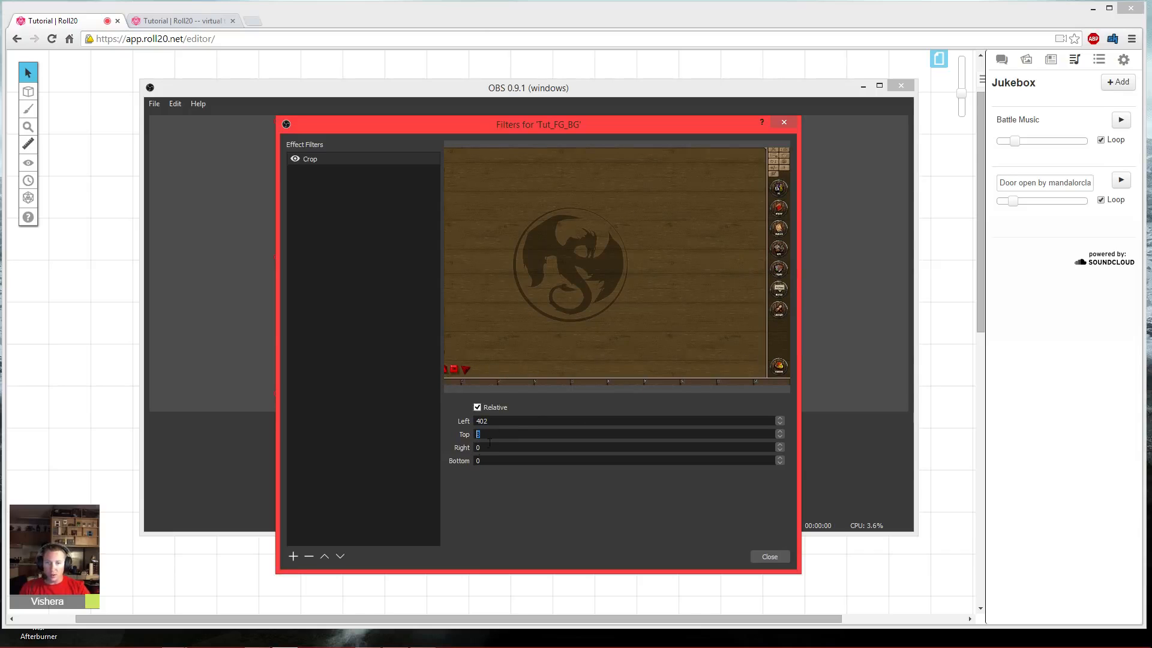
scroll(503, 459, "up", 13)
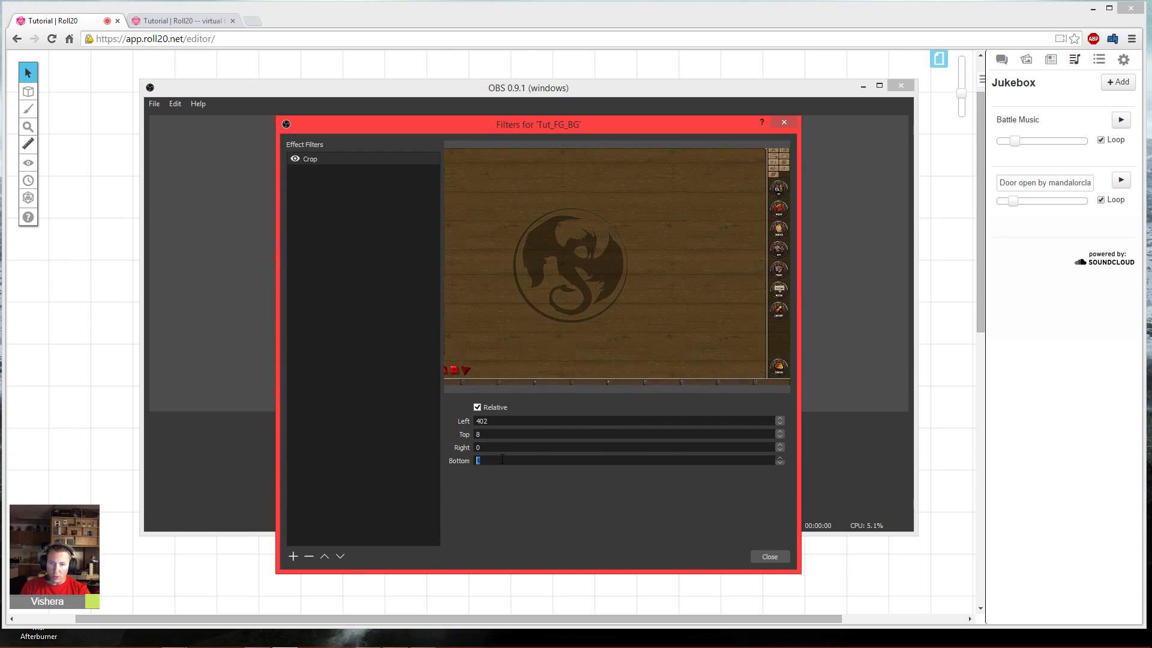
scroll(502, 460, "up", 18)
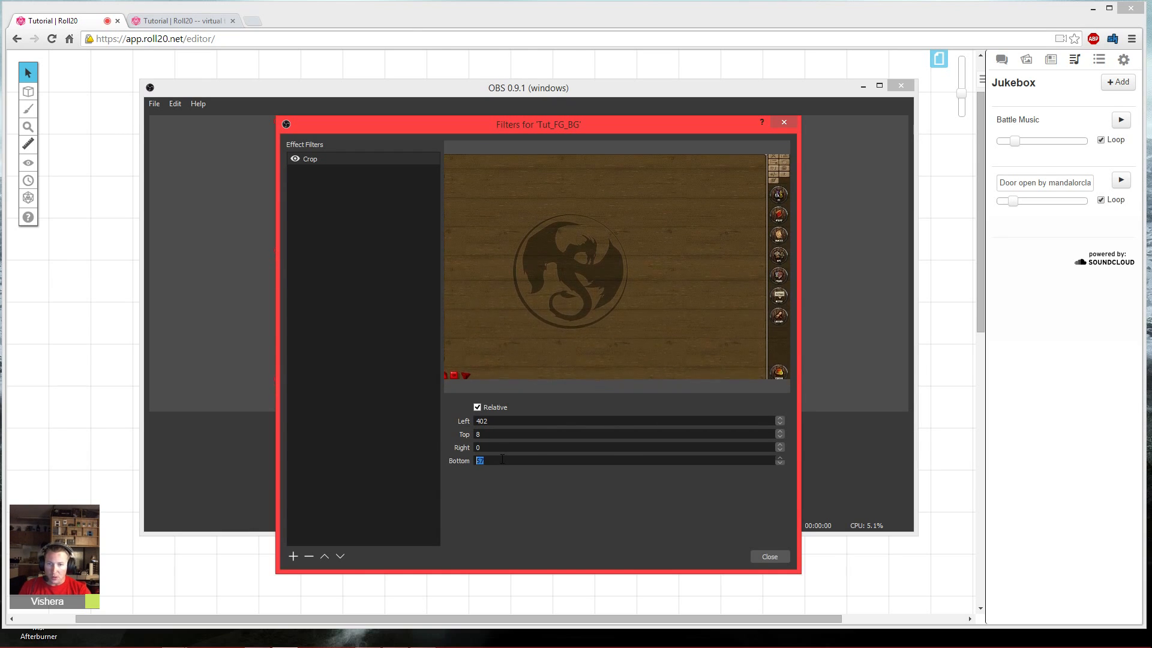
scroll(503, 460, "up", 4)
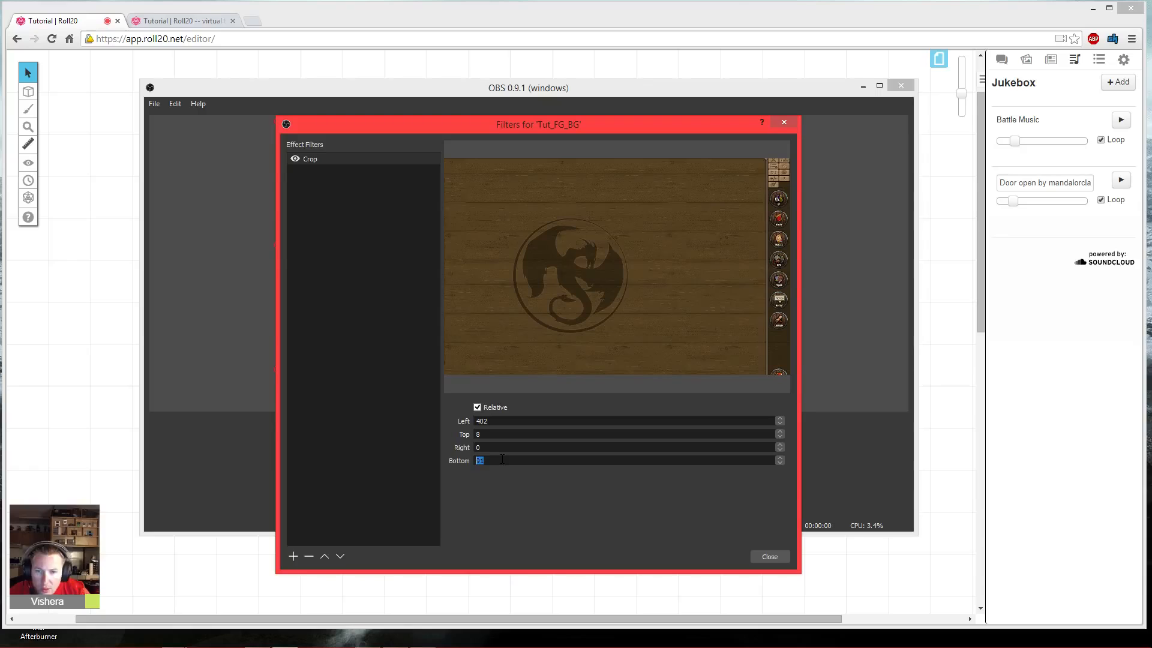
scroll(502, 460, "down", 1)
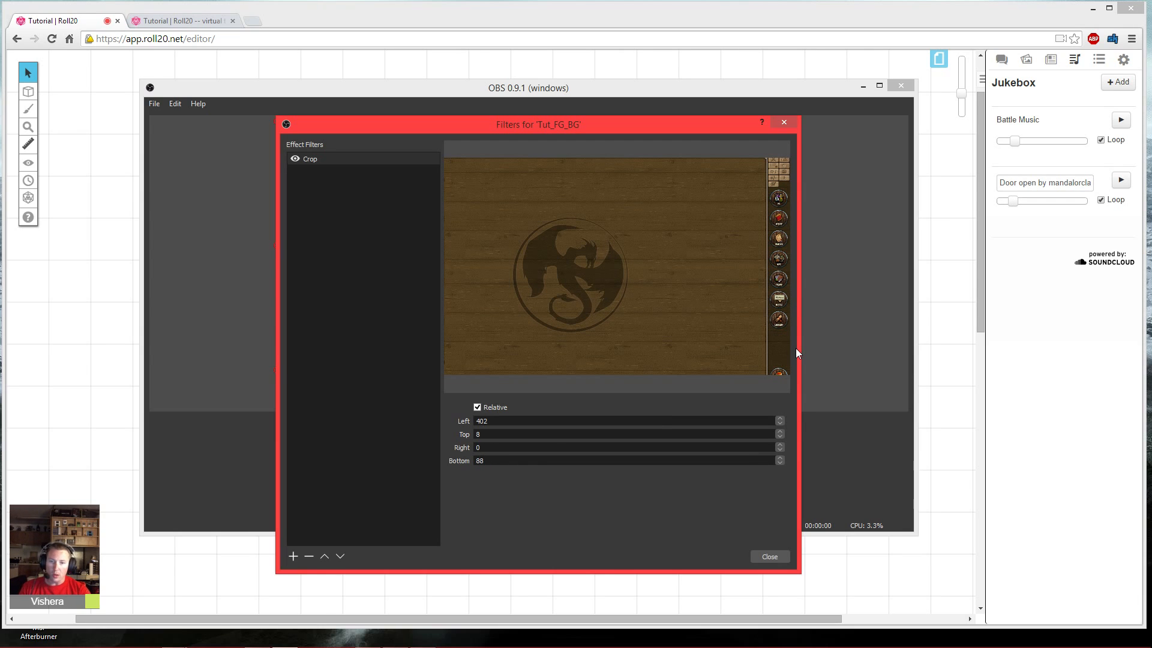
- Raise the crop's Right value to trim off the side toolbar, then close the filters dialog
key("Up")
key("Up")
key("Up")
key("Up")
key("Up")
key("Up")
key("Up")
key("Up")
key("Up")
key("Up")
key("Up")
key("Up")
key("Up")
key("Up")
key("Up")
key("Up")
key("Up")
key("Up")
key("Up")
key("Up")
key("Up")
key("Up")
key("Up")
key("Up")
key("Up")
key("Up")
key("Up")
key("Up")
key("Up")
key("Up")
key("Up")
key("Up")
key("Up")
key("Up")
key("Up")
key("Up")
key("Up")
key("Up")
key("Up")
key("Up")
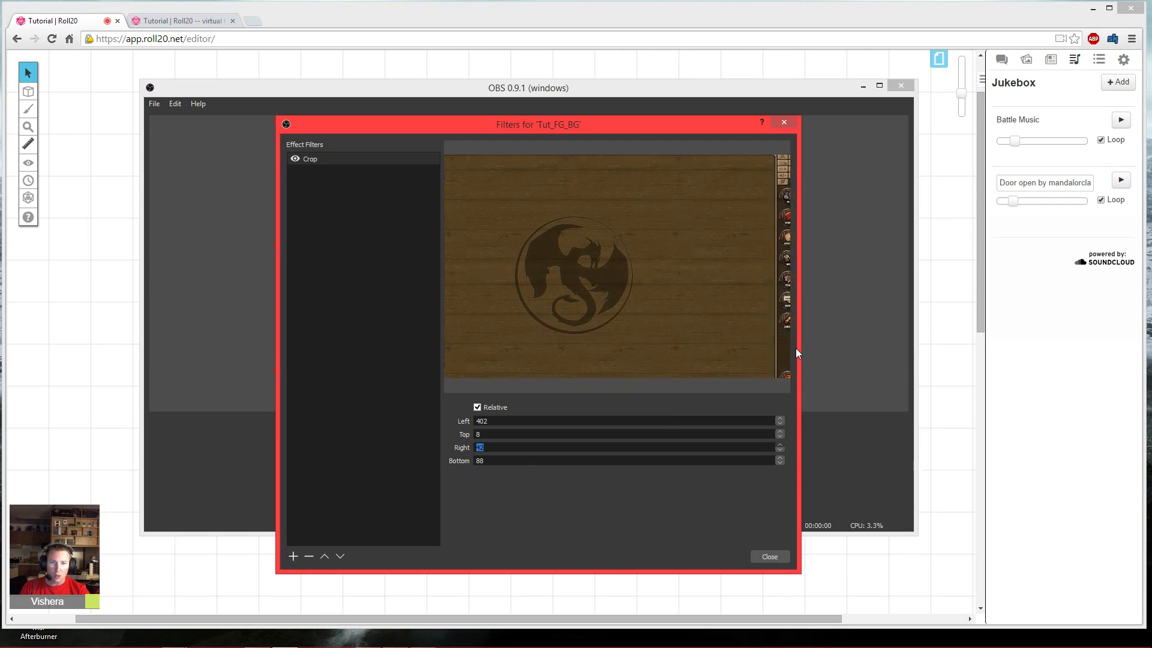
key("Up")
key("Up")
key("Up")
key("Up")
key("Up")
key("Up")
key("Up")
key("Up")
key("Up")
key("Up")
key("Up")
key("Up")
key("Up")
key("Up")
key("Up")
key("Up")
key("Up")
key("Up")
key("Up")
key("Up")
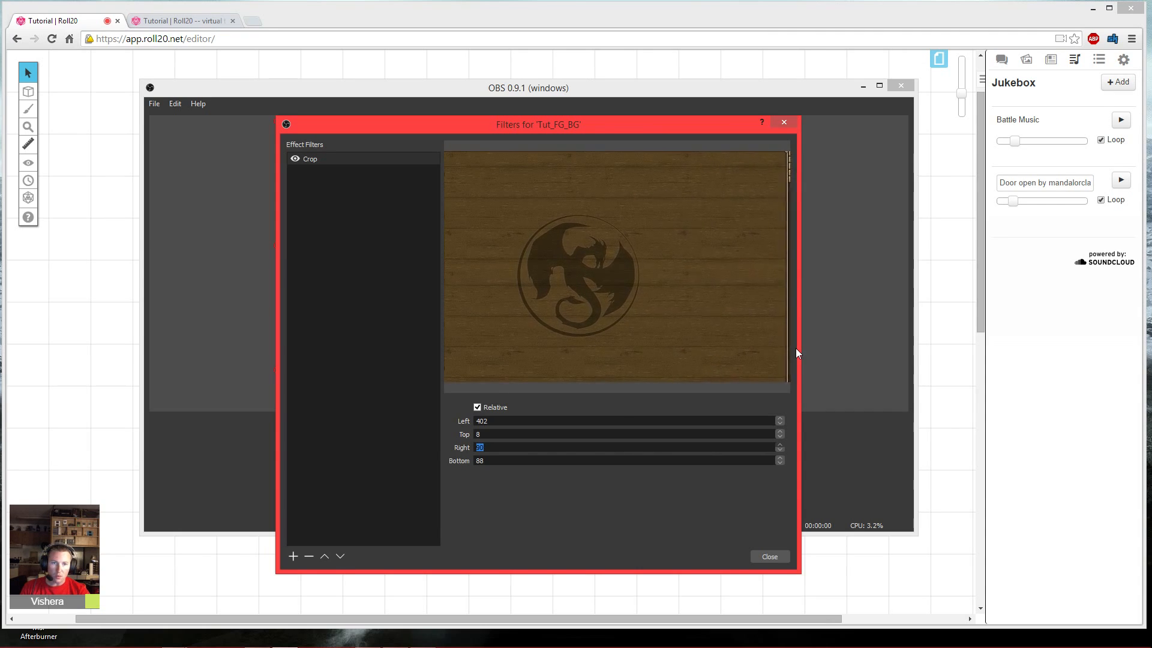
key("Up")
key("Up")
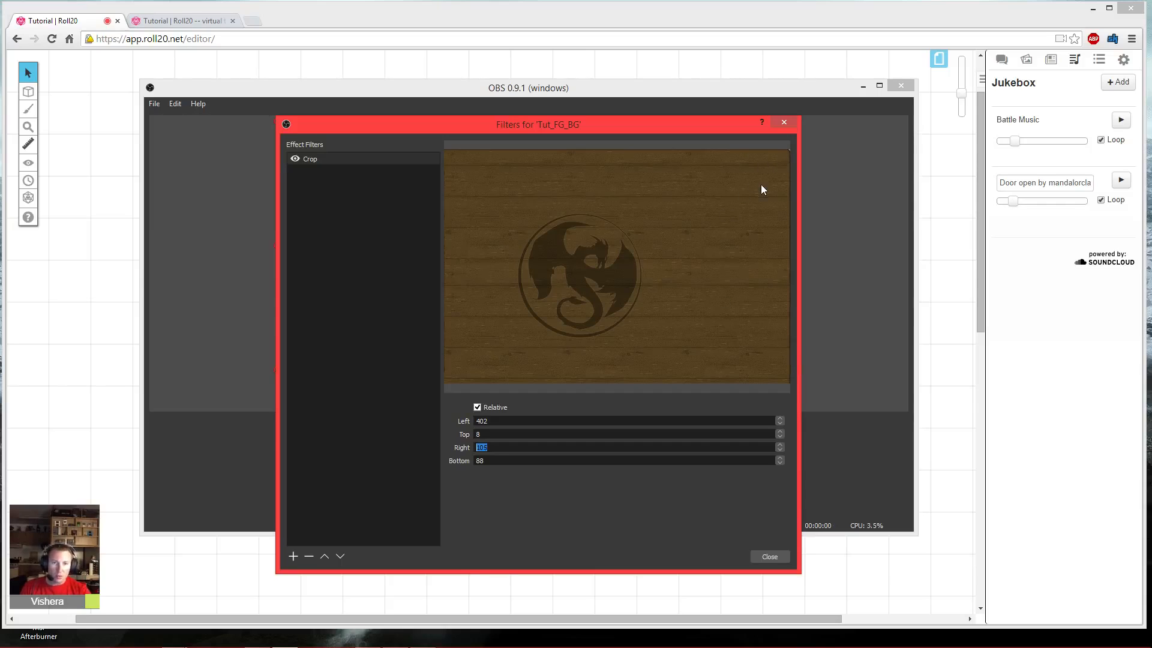
key("Up")
key("Up")
key("Up")
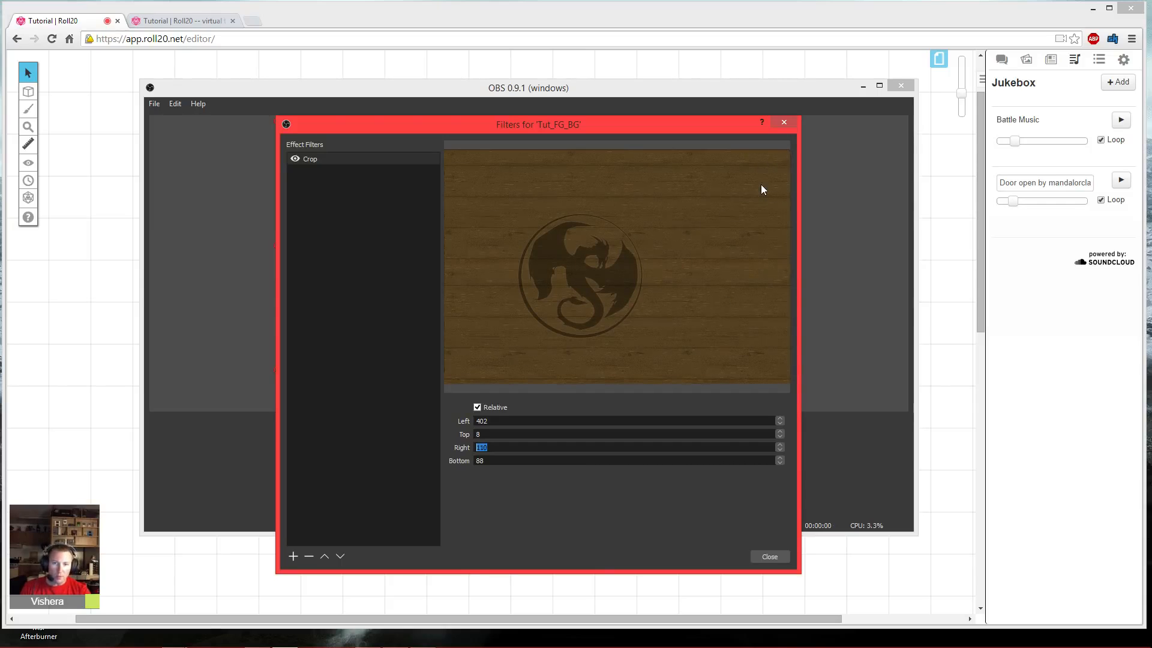
left_click(770, 557)
- Place the capture at the canvas's top-left and move Tut_FG_BG down the source order to just above Tut_BG
left_click_drag(444, 269, 498, 303)
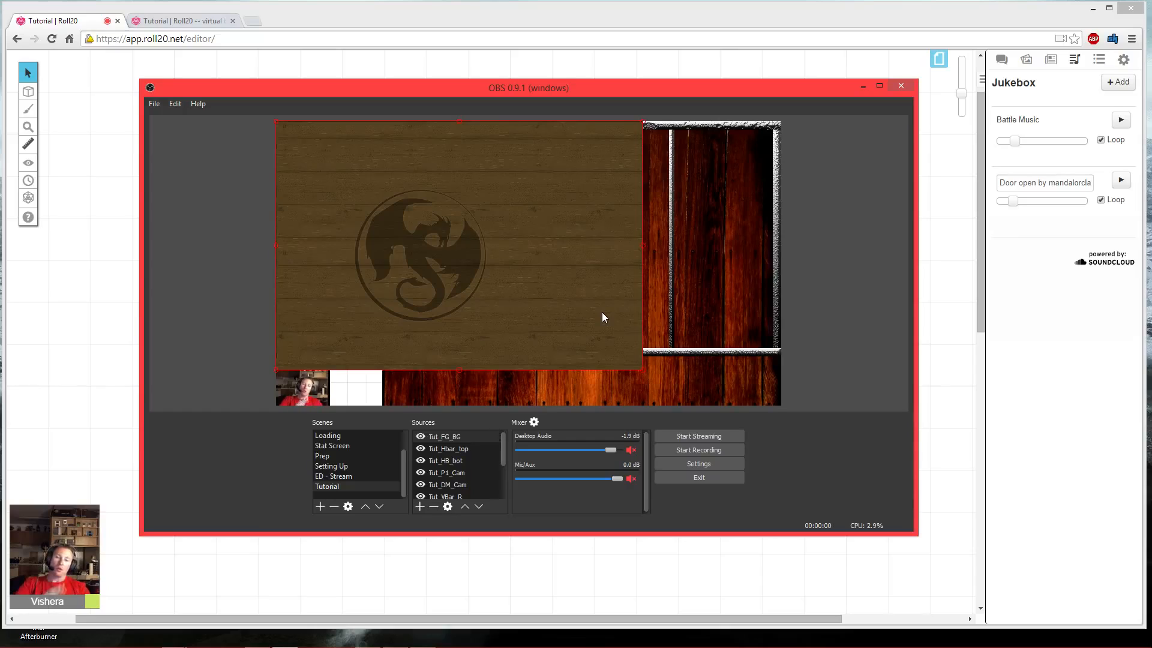
left_click_drag(504, 447, 492, 483)
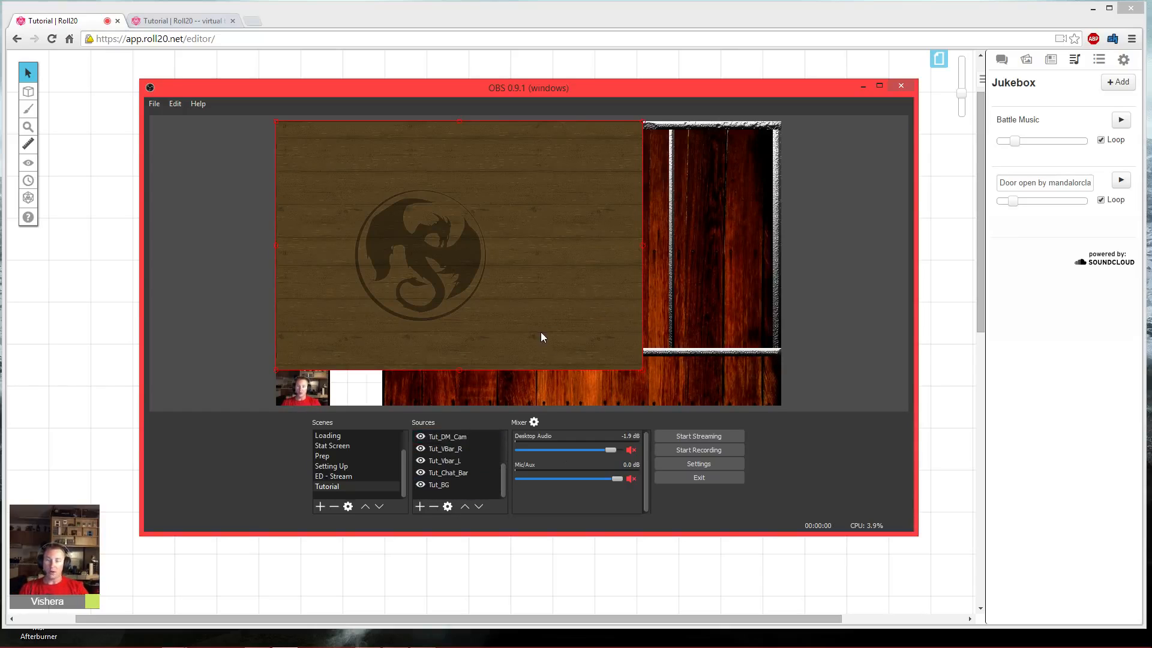
left_click(476, 510)
left_click(478, 507)
left_click(478, 507)
left_click(479, 507)
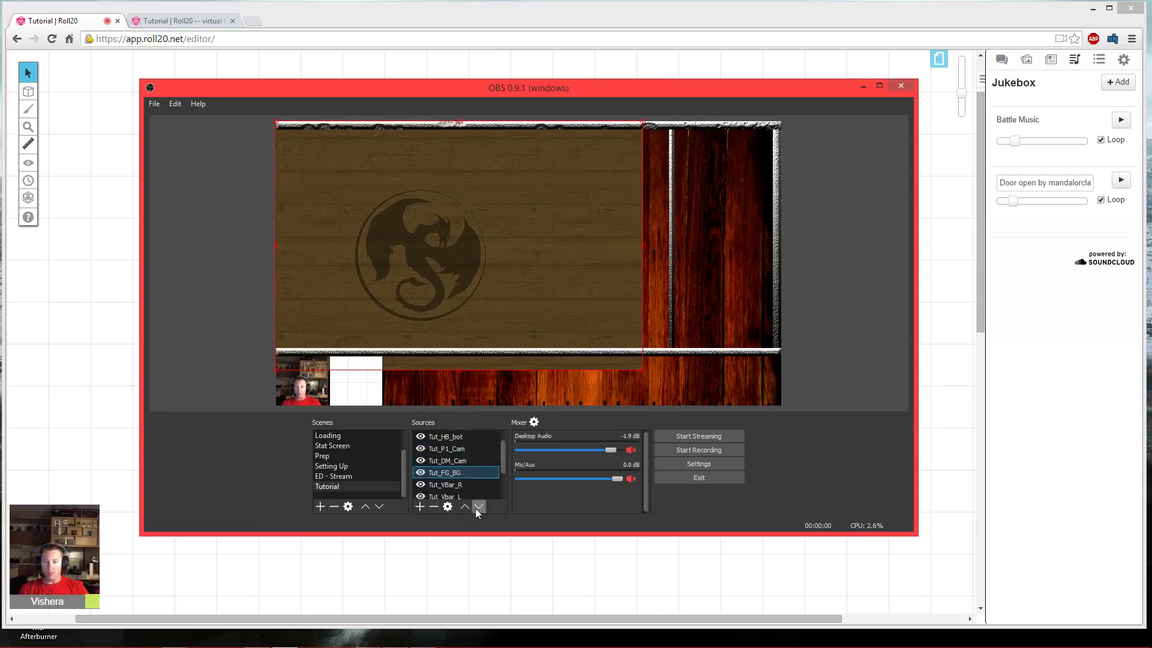
left_click(479, 507)
left_click(478, 507)
left_click(479, 507)
left_click(478, 507)
left_click(465, 507)
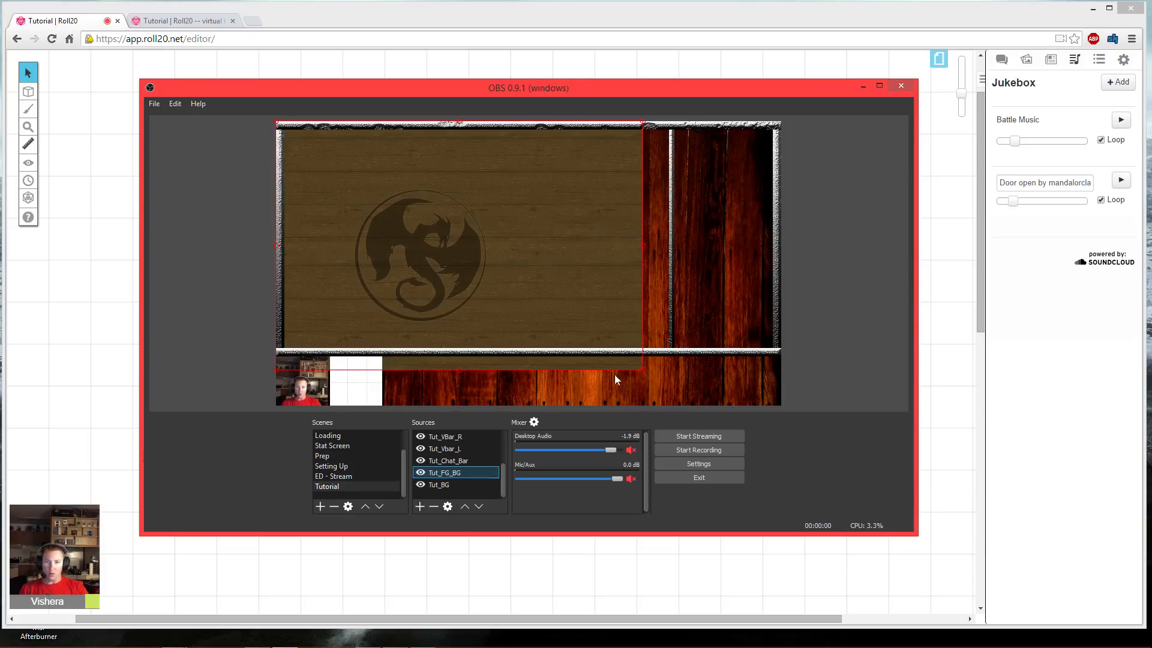
- Resize the Tut_FG_BG capture to fill the framed table area of the layout
left_click(557, 290)
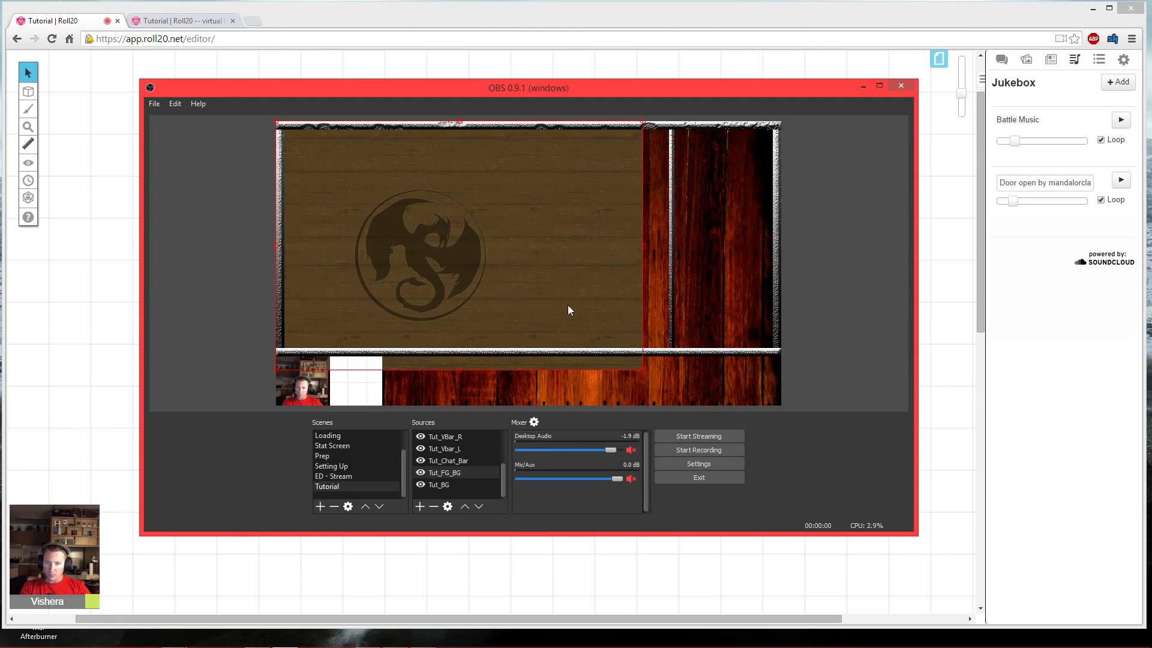
left_click_drag(644, 368, 670, 351)
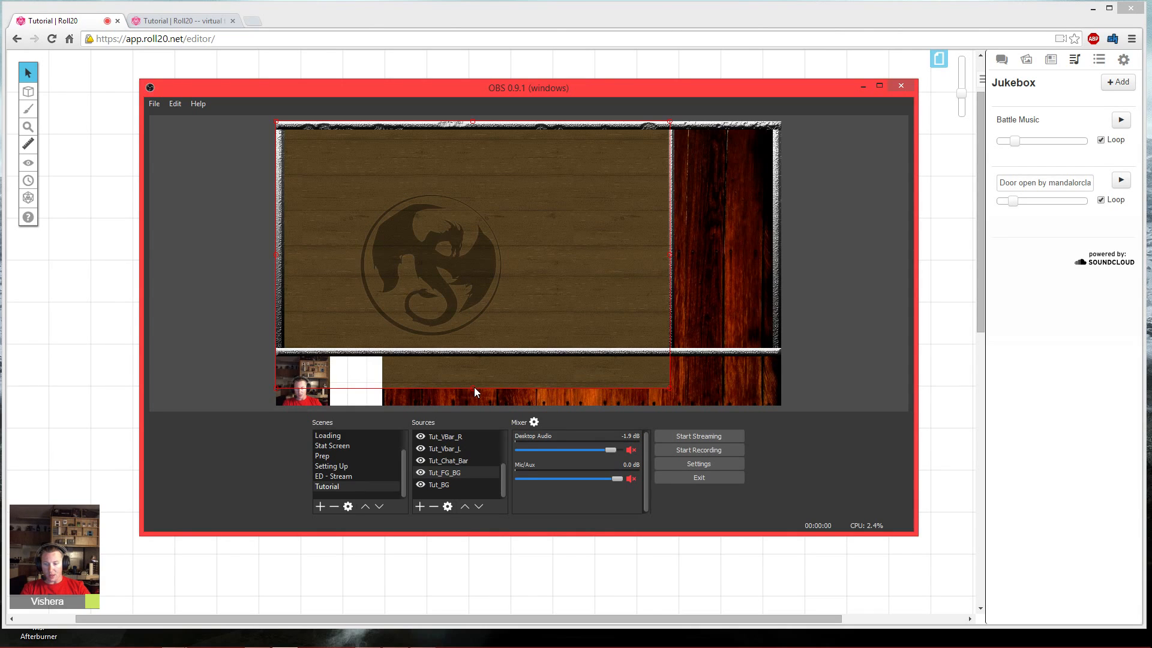
left_click_drag(474, 387, 477, 355)
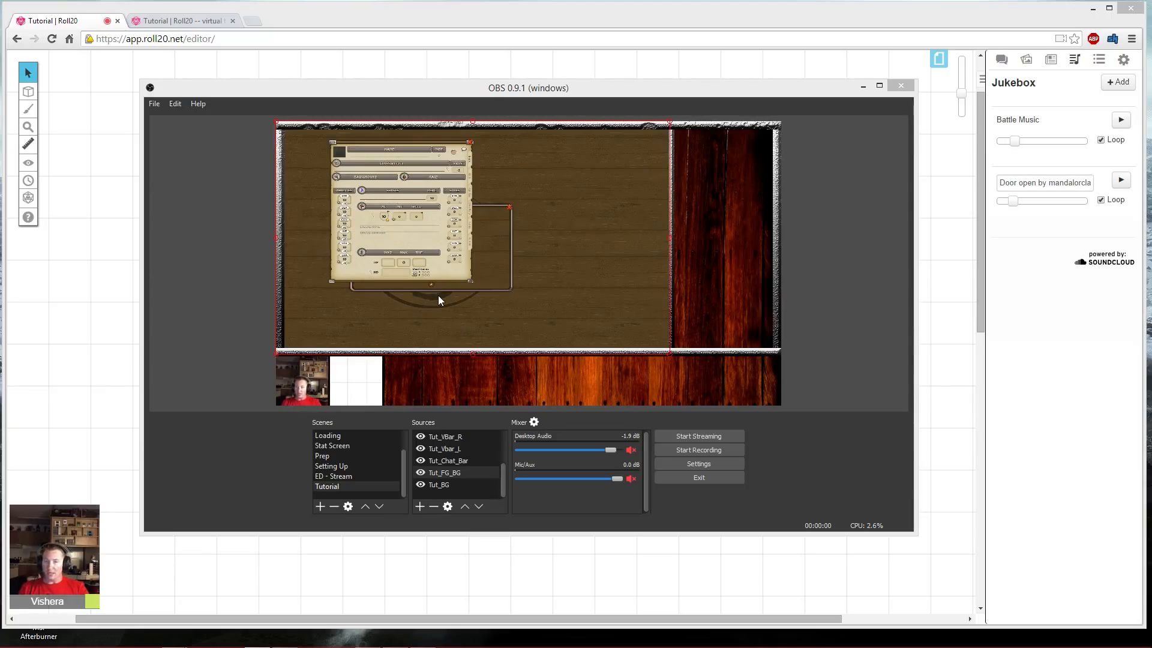
- Add a new Window Capture source named Tut_FG_Chat
left_click(239, 303)
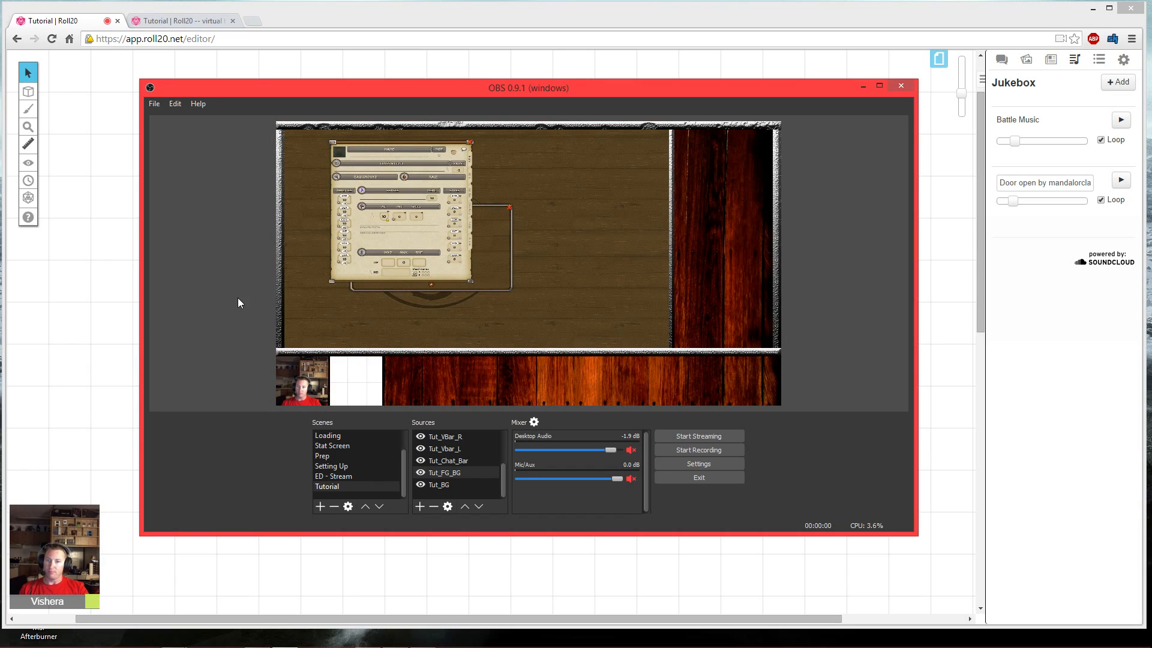
left_click(420, 506)
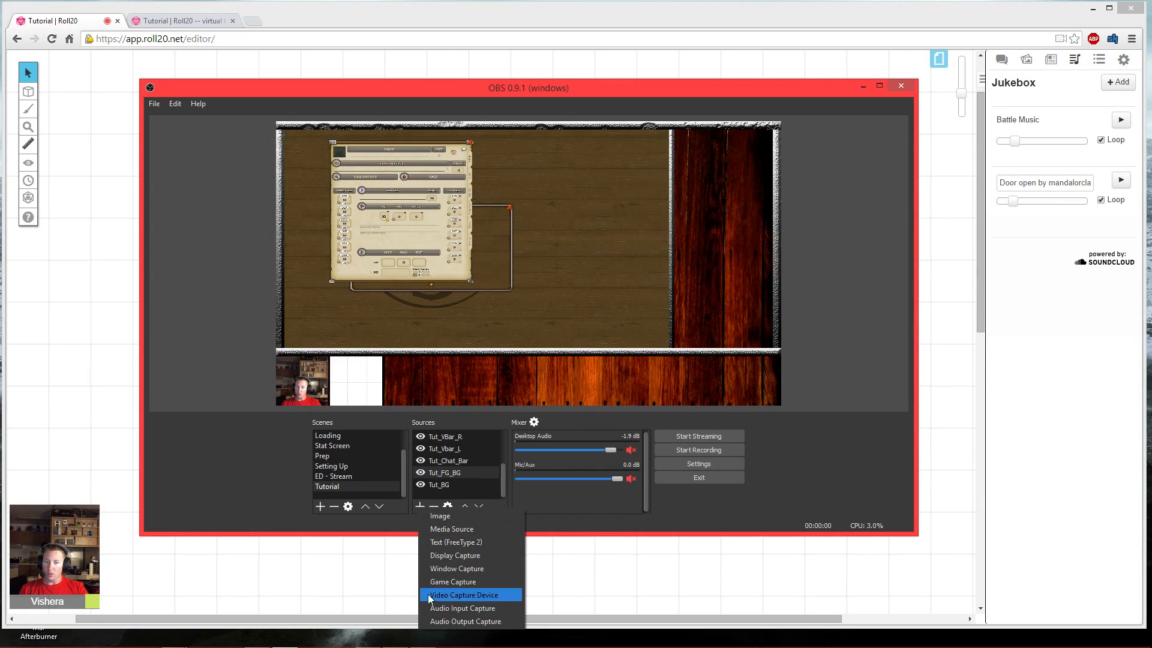
left_click(452, 568)
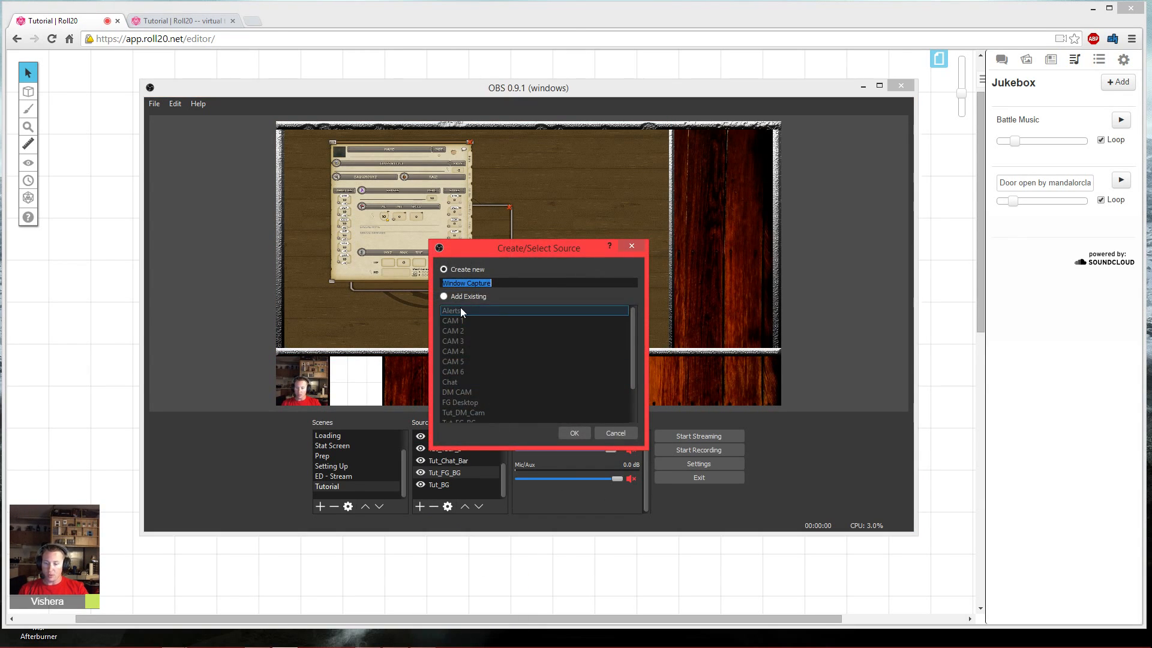
type("T")
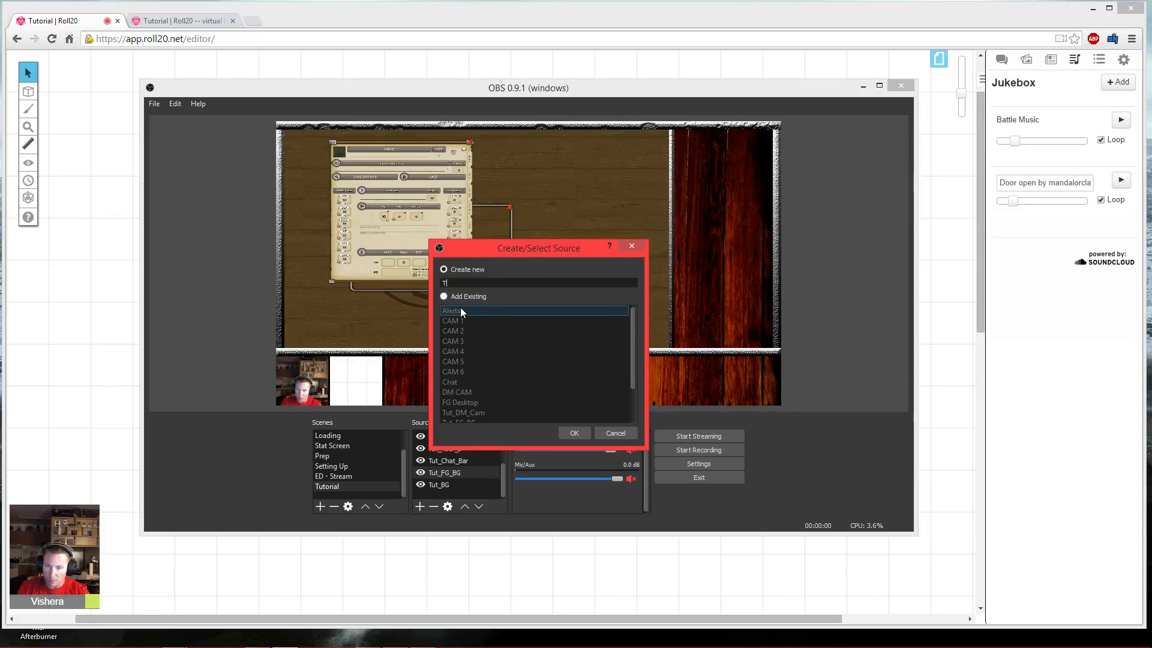
type("ut_FG")
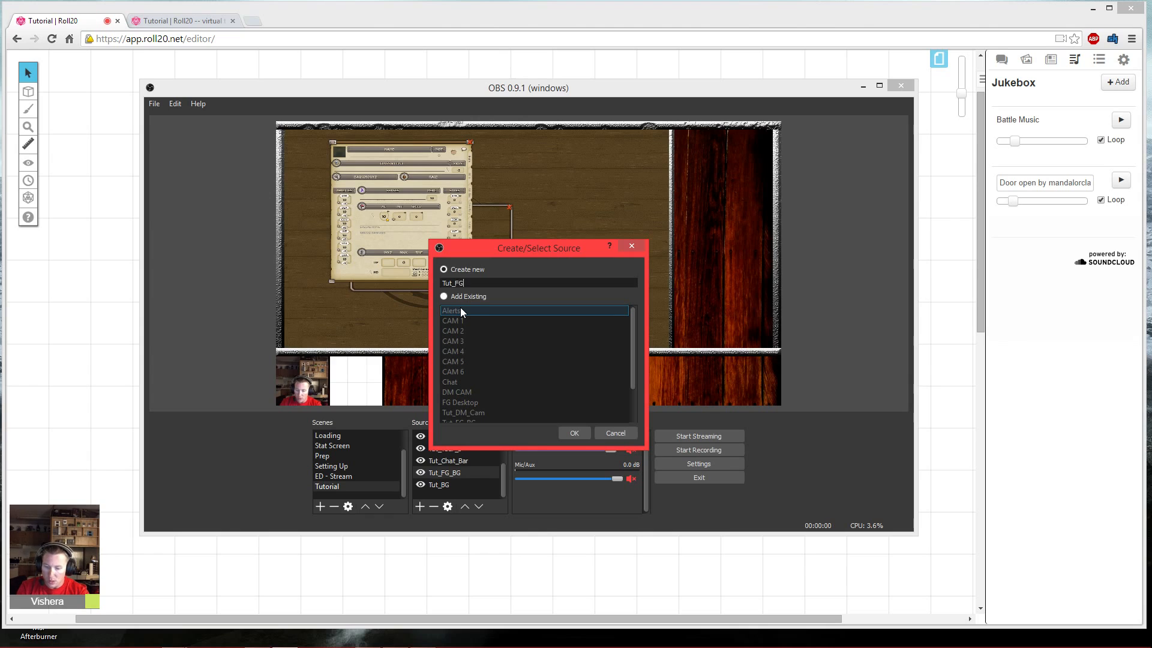
type("_Chat")
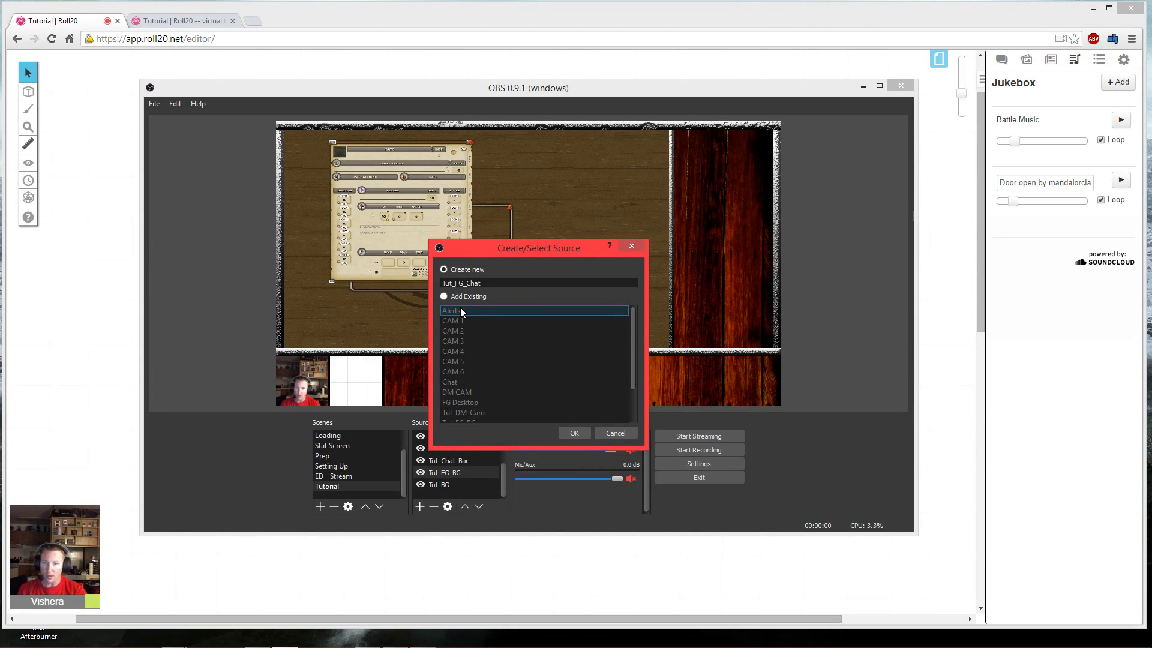
key("Return")
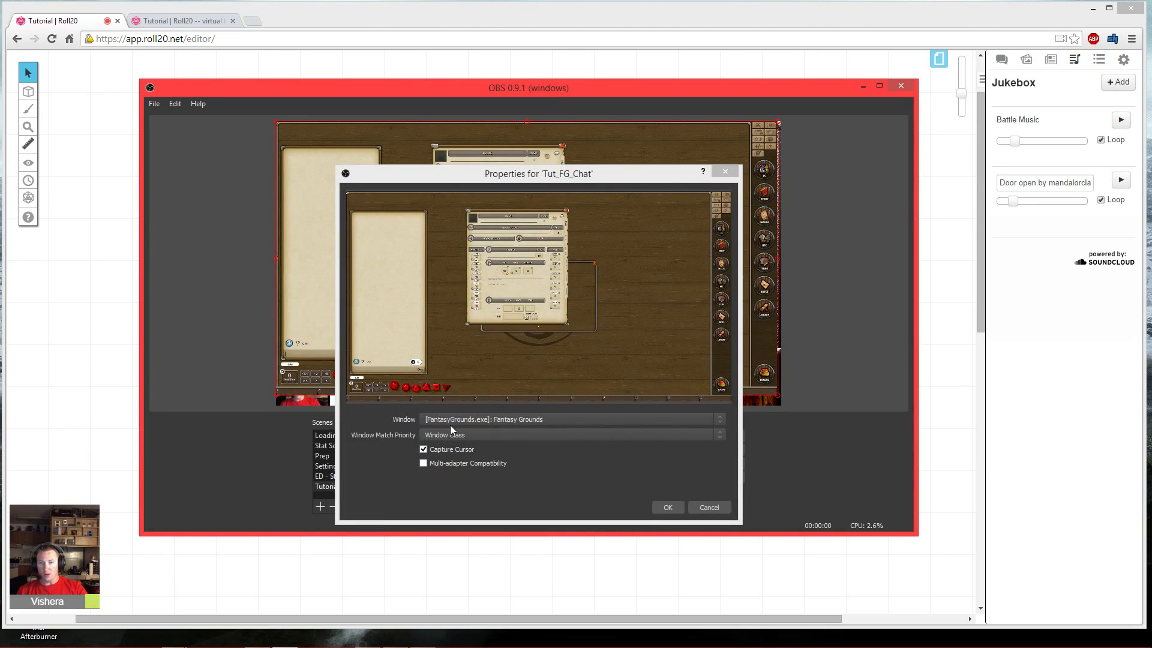
- Keep the Fantasy Grounds window as the Tut_FG_Chat capture target and confirm its properties
left_click(447, 422)
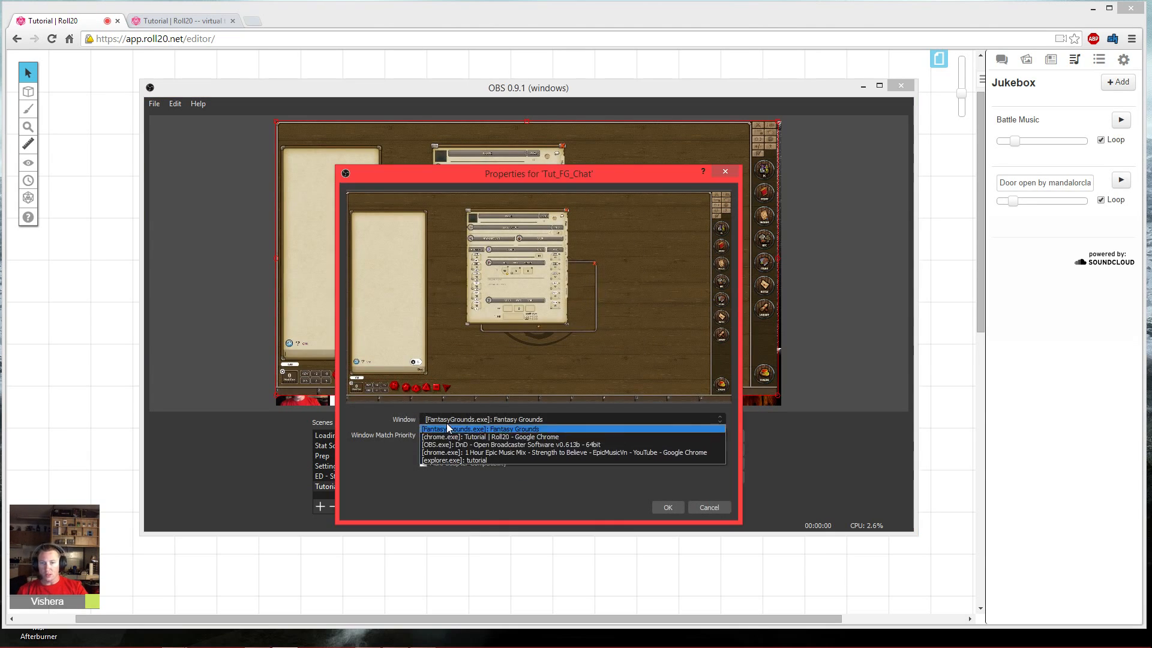
left_click(376, 467)
left_click(675, 511)
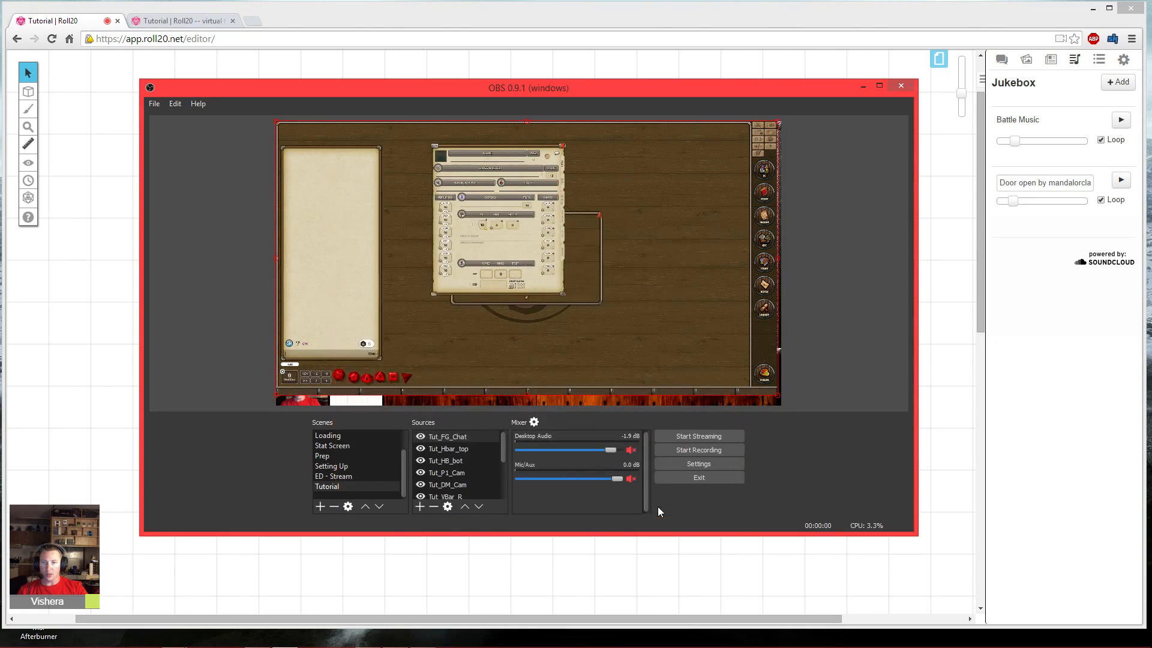
- Open the filters for the Tut_FG_Chat source and add a Crop filter
right_click(466, 436)
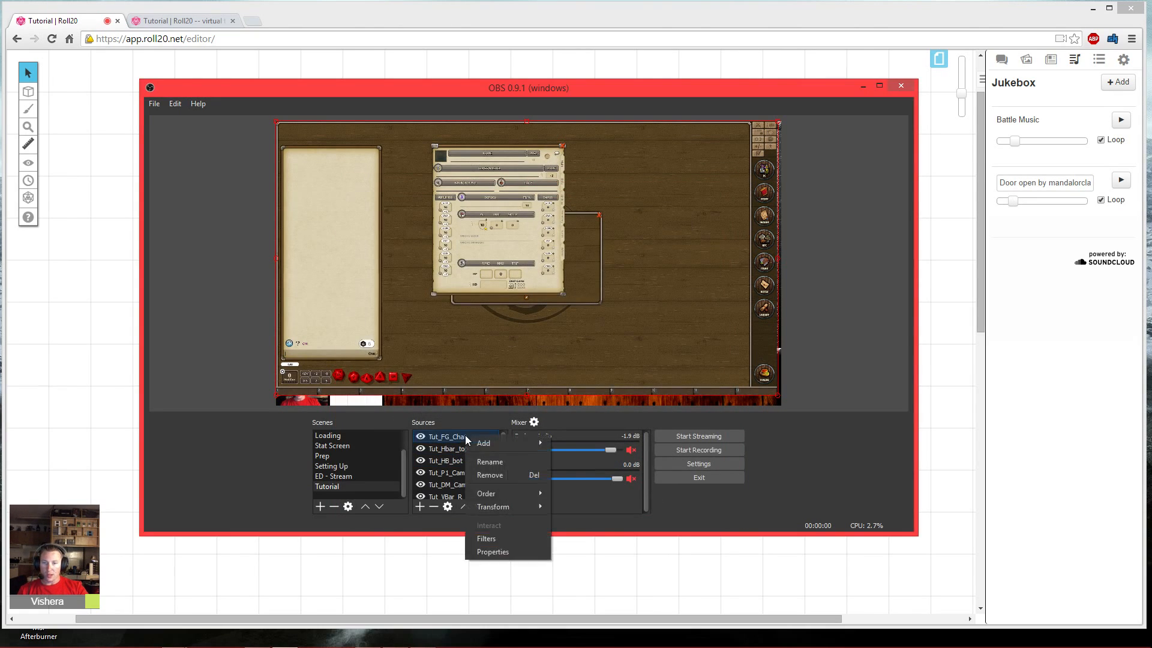
left_click(496, 538)
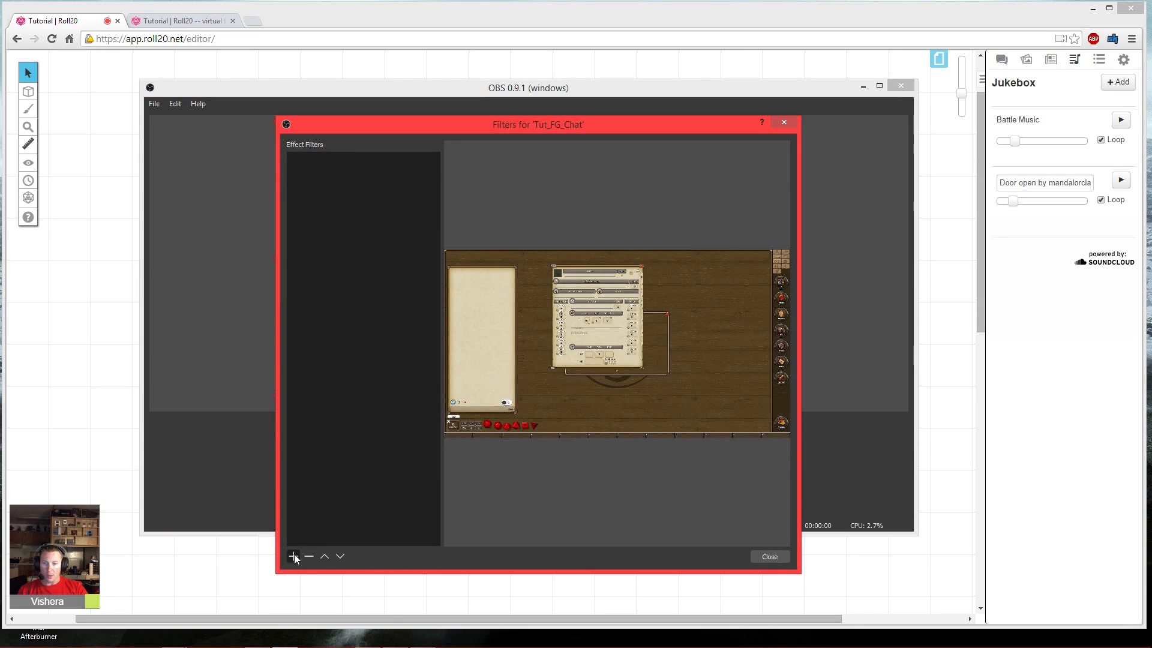
left_click(293, 557)
left_click(321, 575)
- Set the Tut_FG_Chat crop's Right value to 1510
left_click(519, 402)
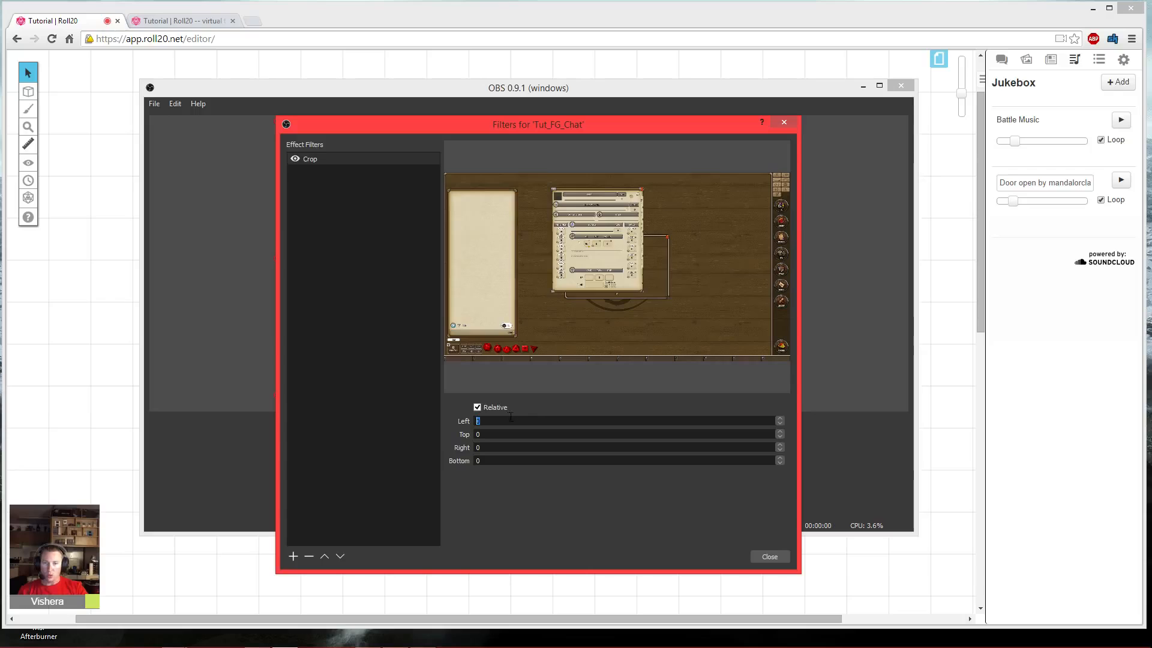
left_click(491, 447)
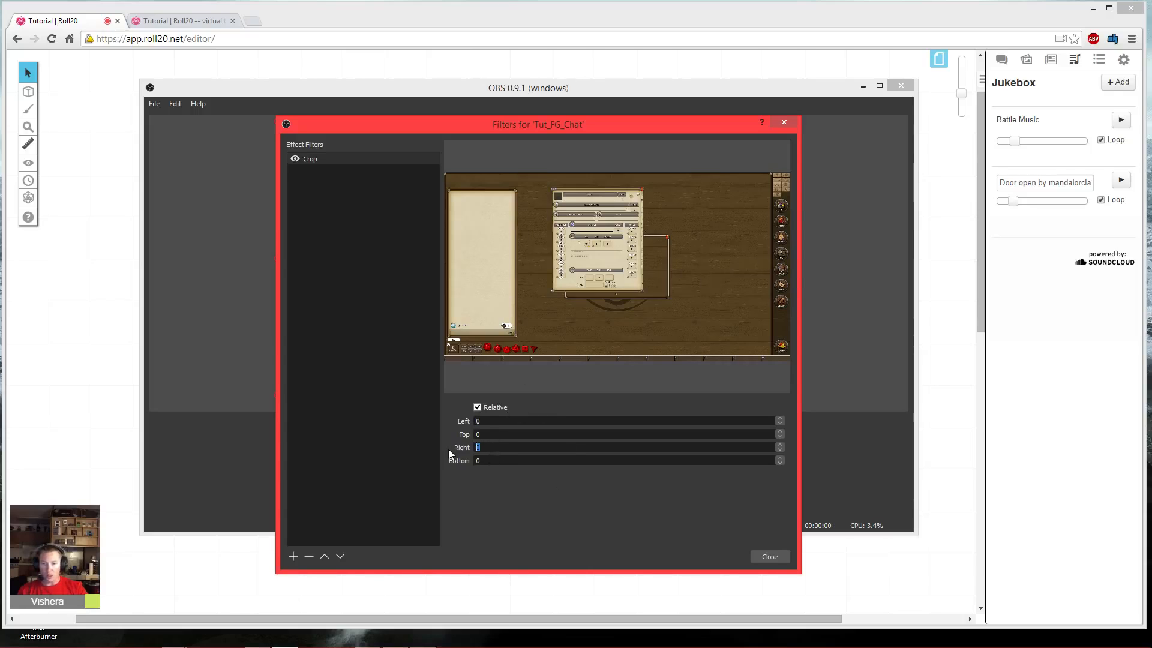
key("BackSpace")
type("1300")
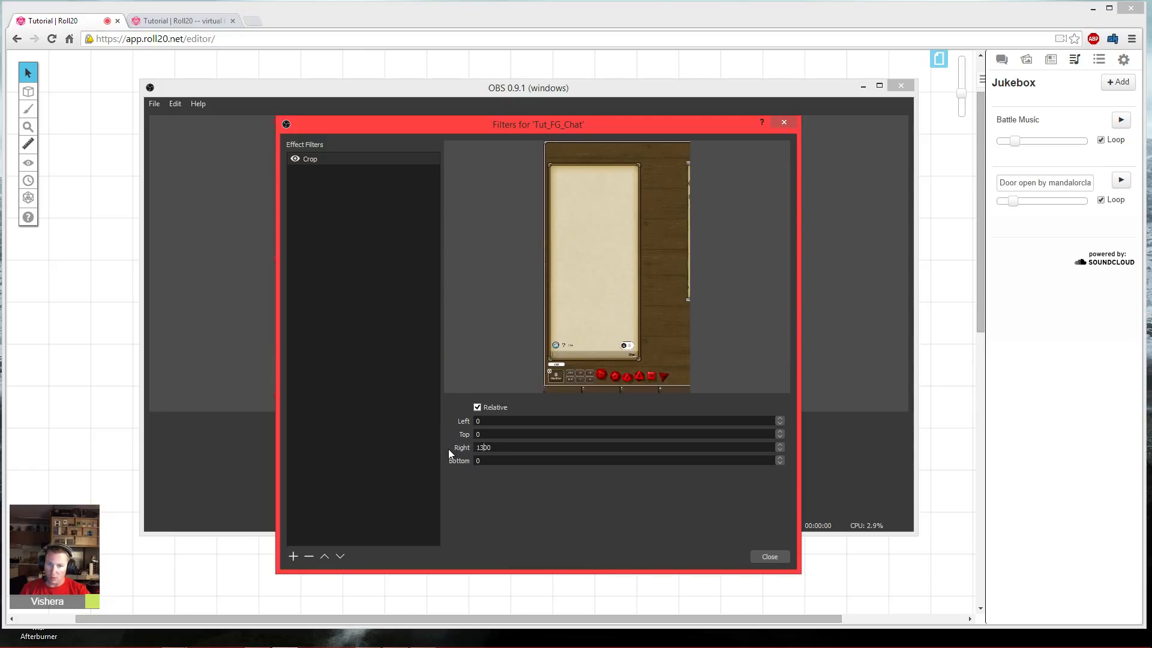
key("Left")
key("Left")
key("BackSpace")
type("5")
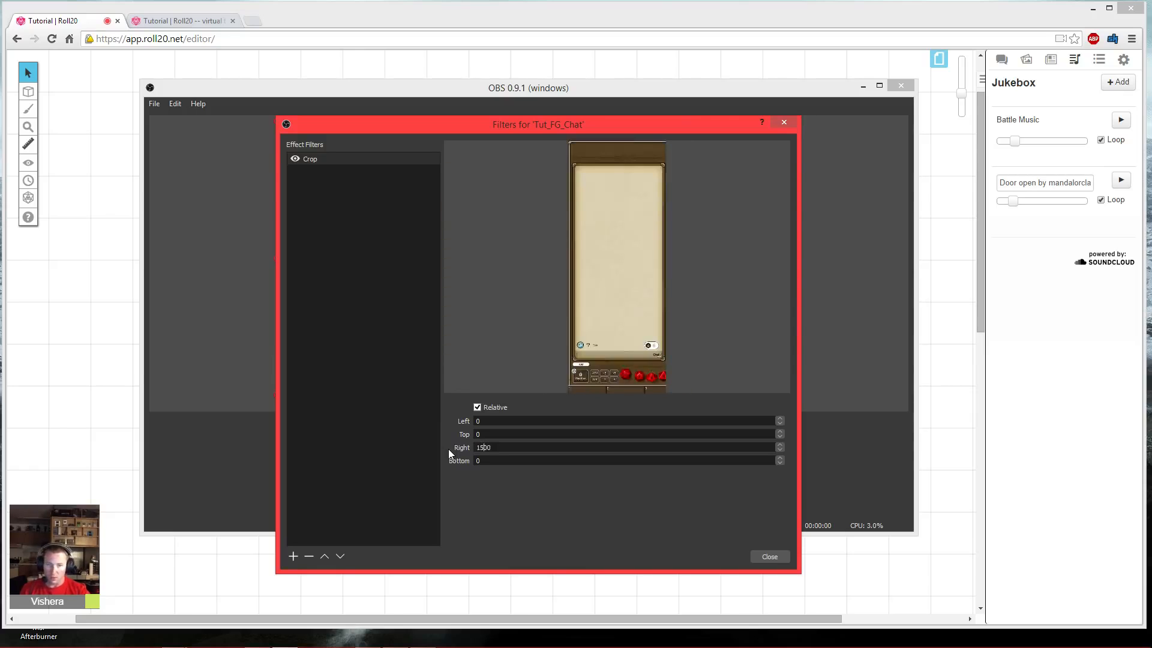
key("Up")
key("Up")
key("Up")
key("Up")
key("Up")
key("Up")
key("Up")
key("Up")
key("Up")
key("Up")
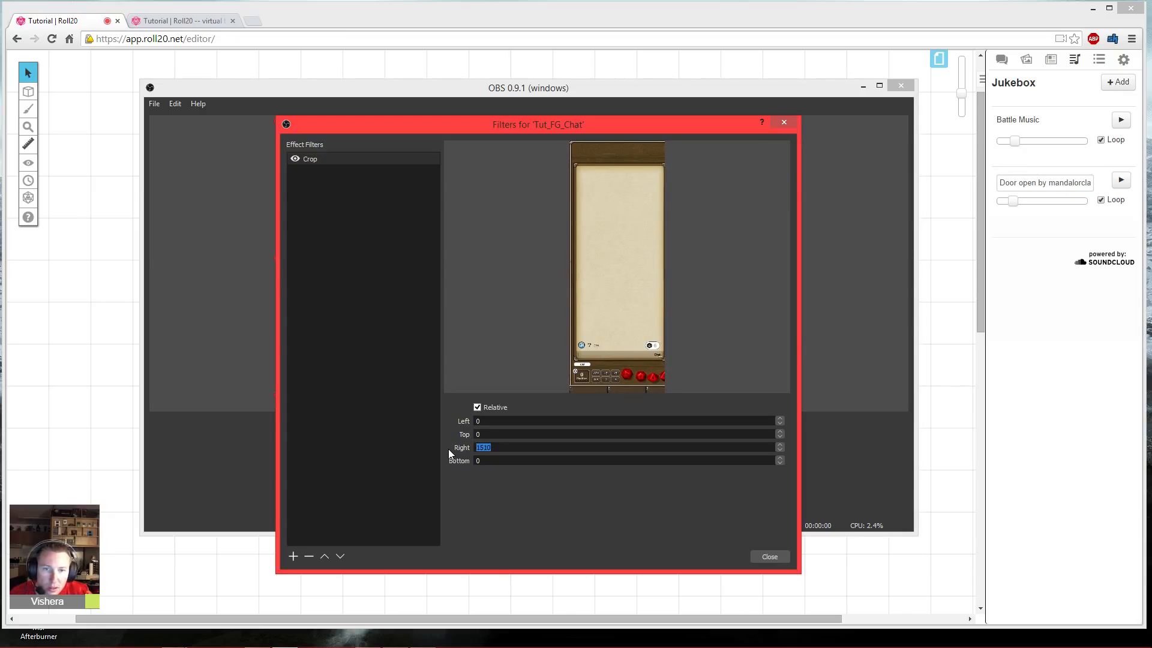
- Set the Tut_FG_Chat crop's Top value to 99 and its Left value to 25
double_click(503, 434)
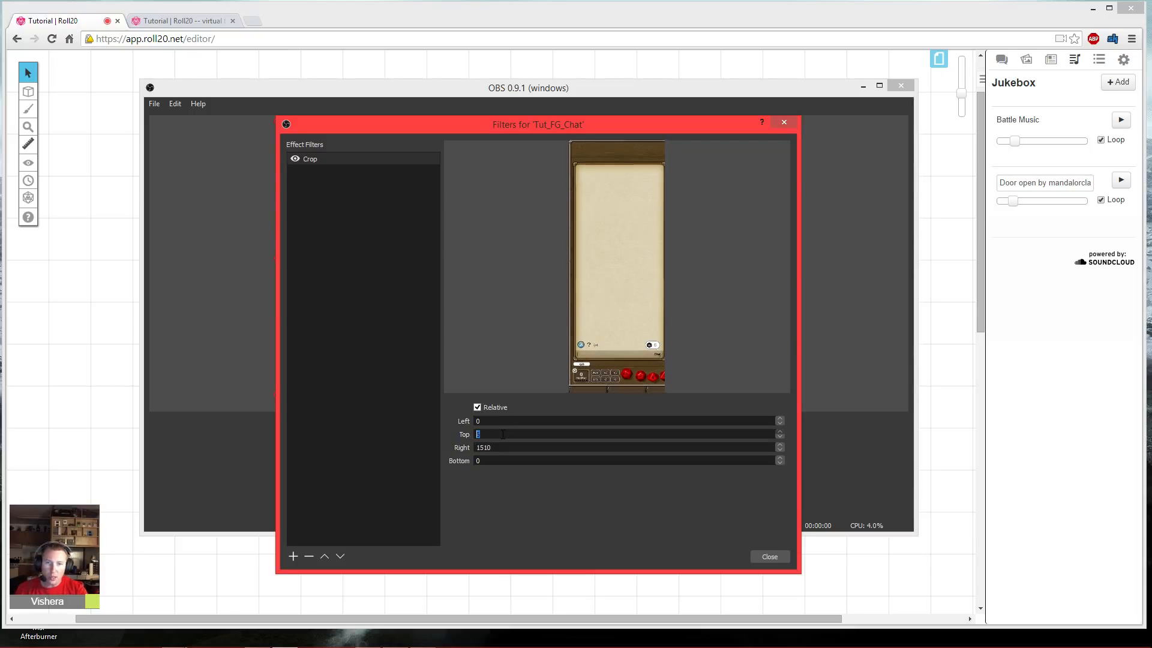
scroll(503, 434, "up", 20)
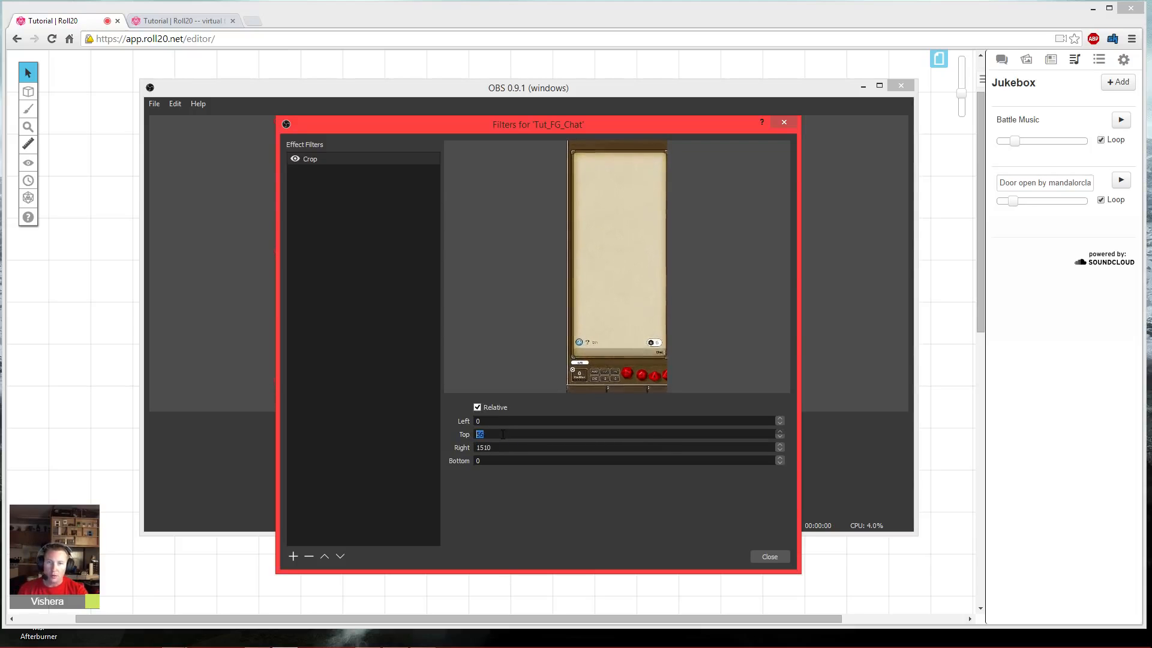
scroll(503, 433, "down", 19)
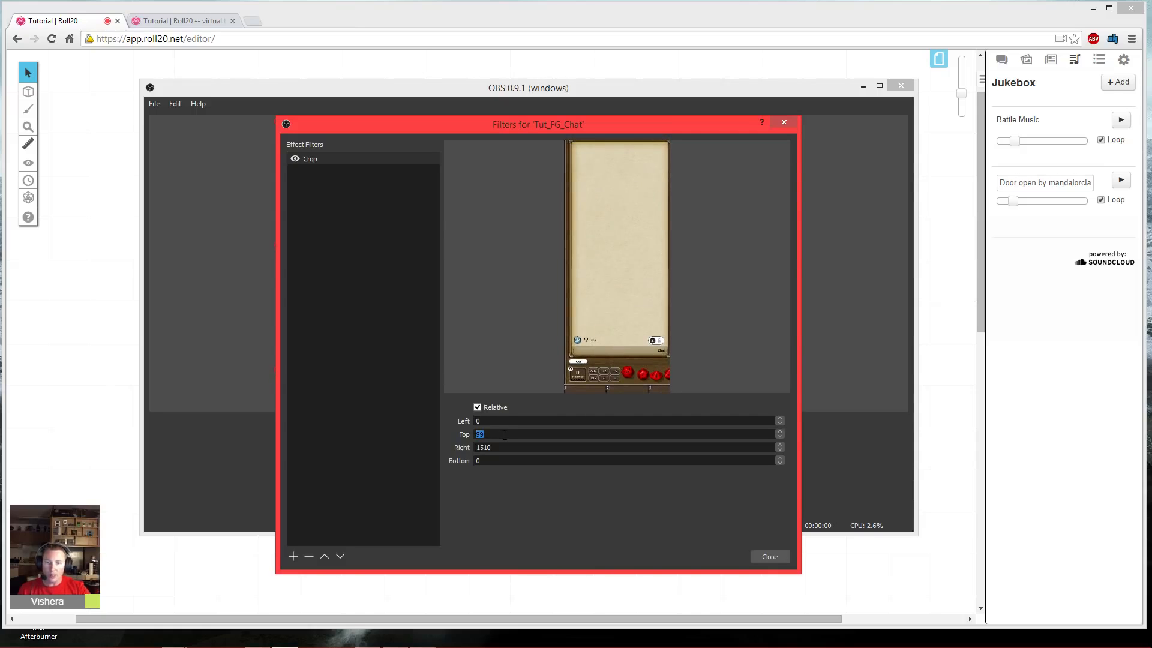
scroll(504, 420, "up", 16)
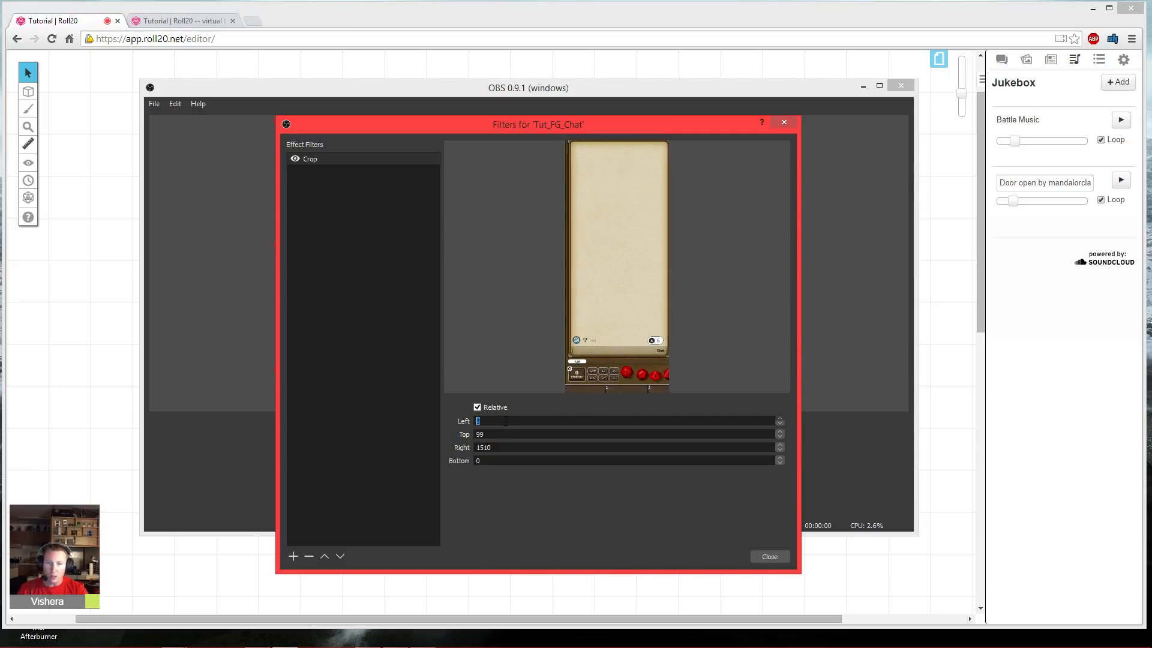
scroll(505, 421, "up", 8)
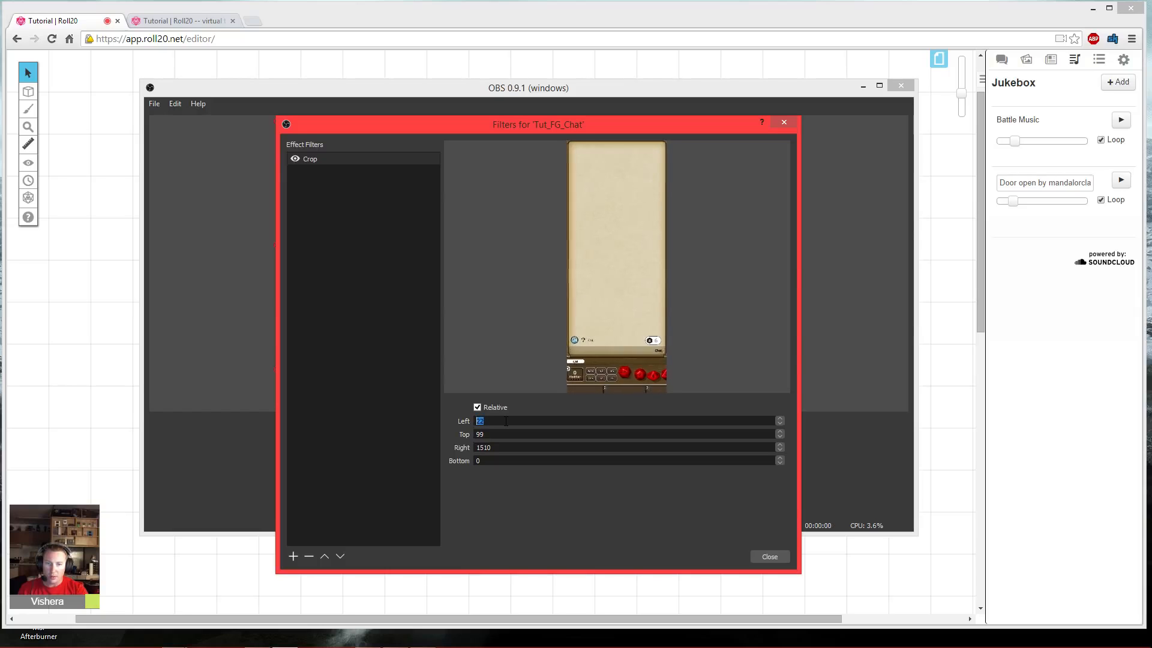
scroll(506, 422, "up", 1)
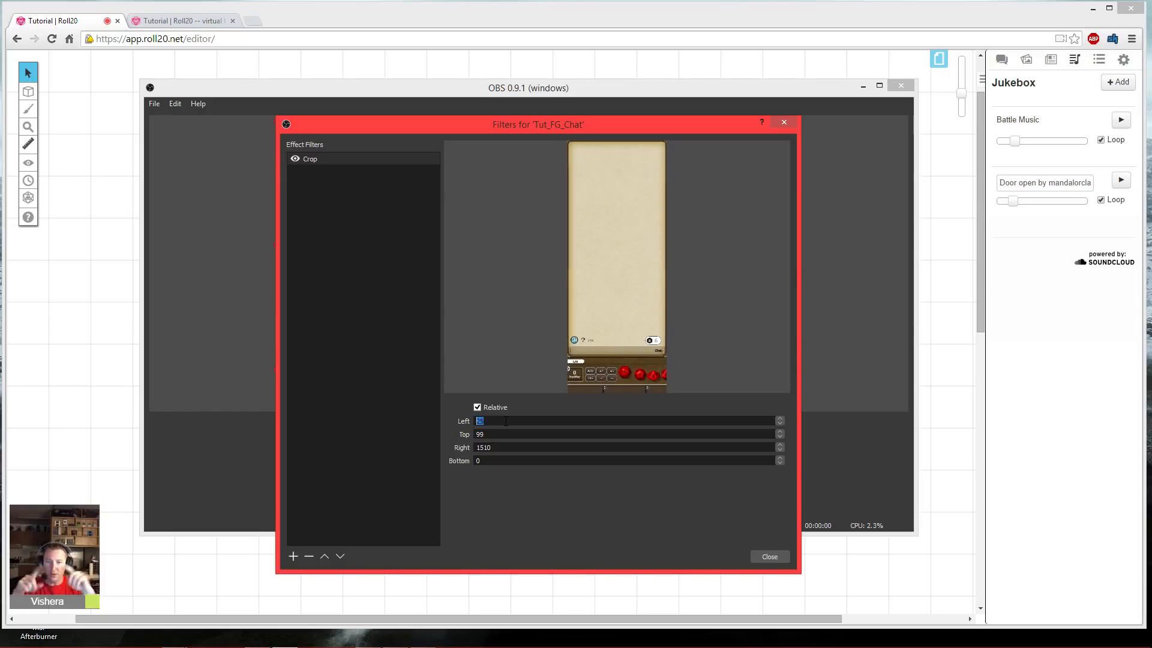
- Increase the Tut_FG_Chat crop's Bottom value to trim the dice bar, and close the filters window
left_click(500, 433)
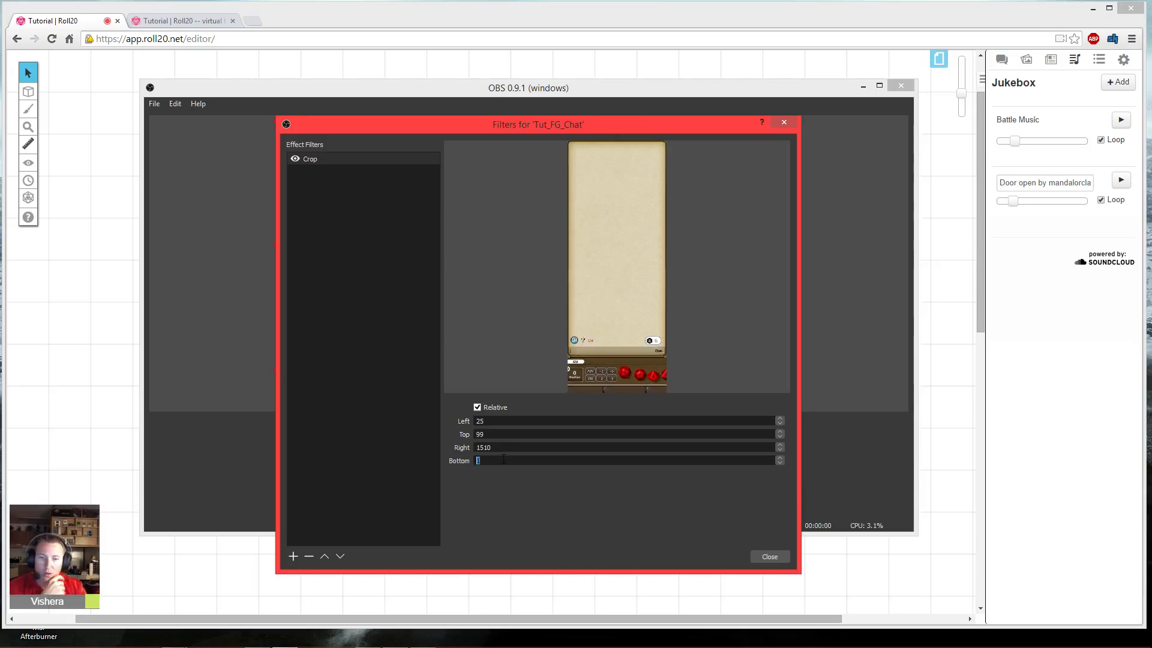
scroll(503, 460, "up", 20)
scroll(504, 460, "up", 20)
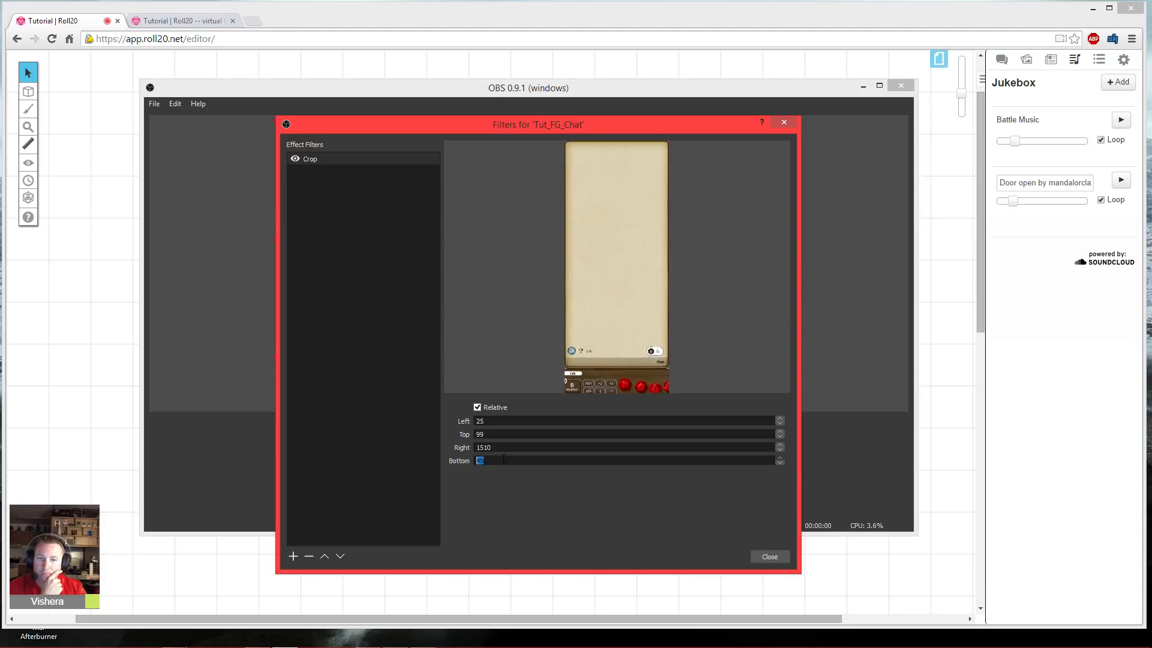
scroll(503, 460, "up", 20)
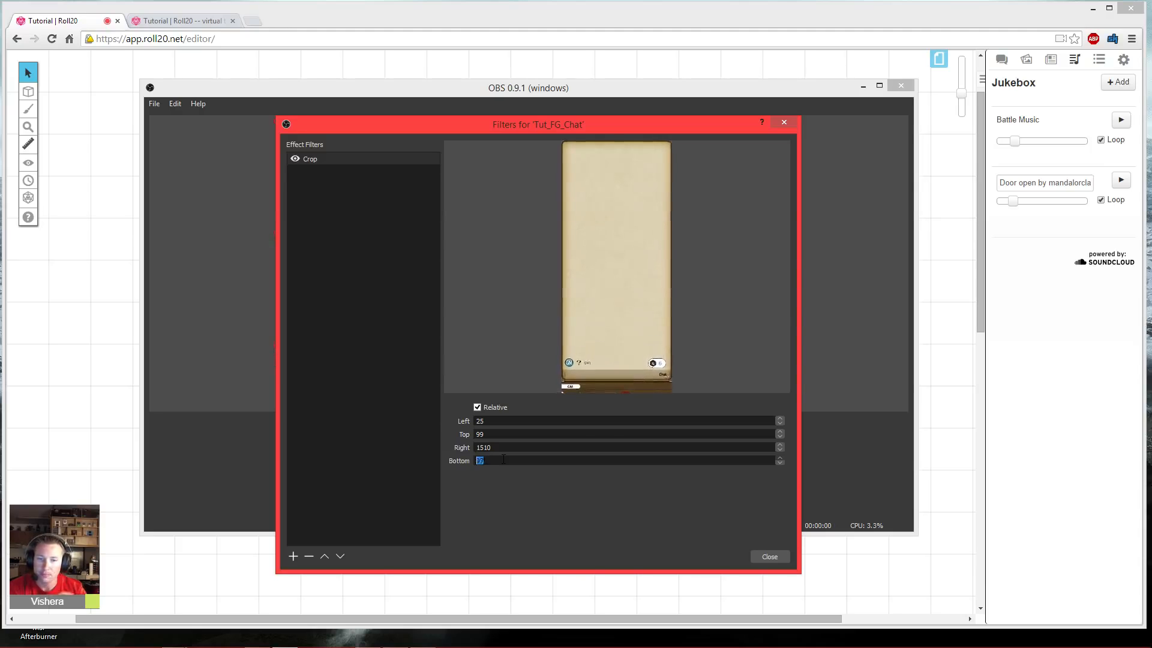
scroll(503, 460, "up", 8)
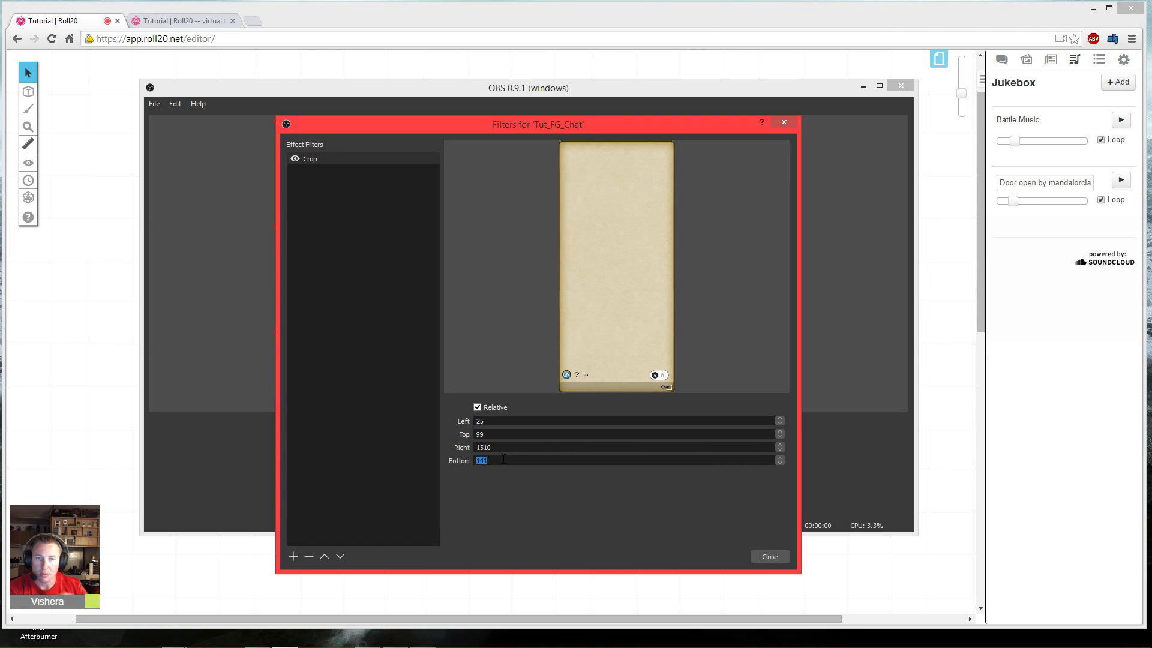
left_click(774, 559)
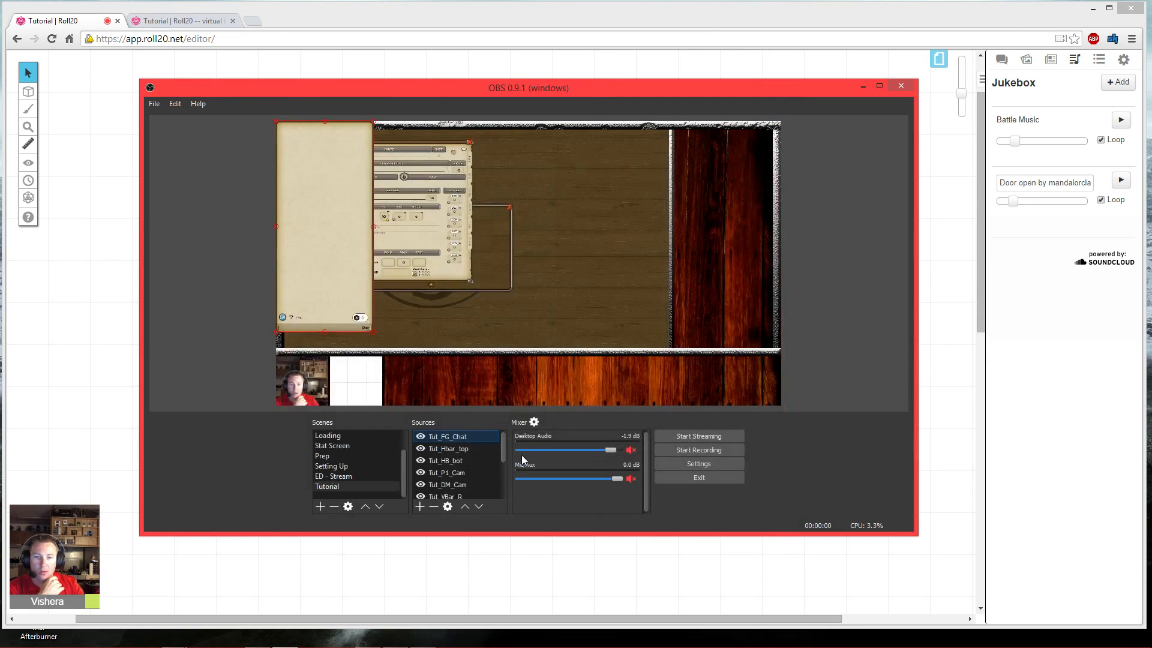
- Move the chat capture into the panel on the scene's right side and stretch its corner slightly to fit
left_click_drag(629, 232, 714, 223)
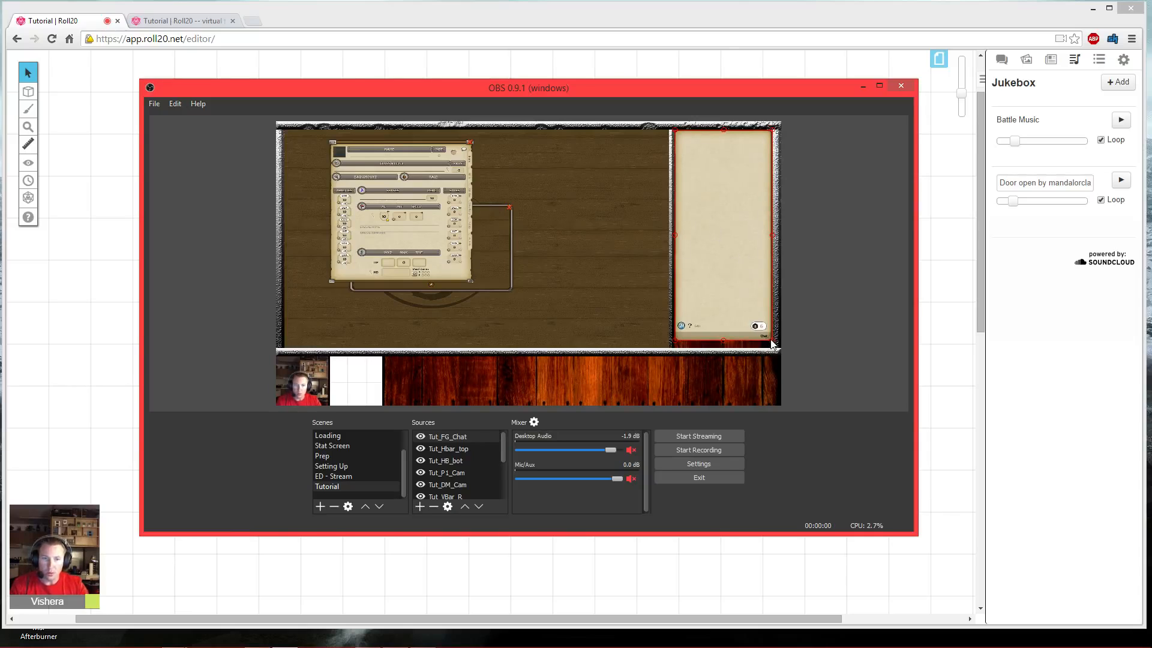
left_click_drag(772, 344, 776, 352)
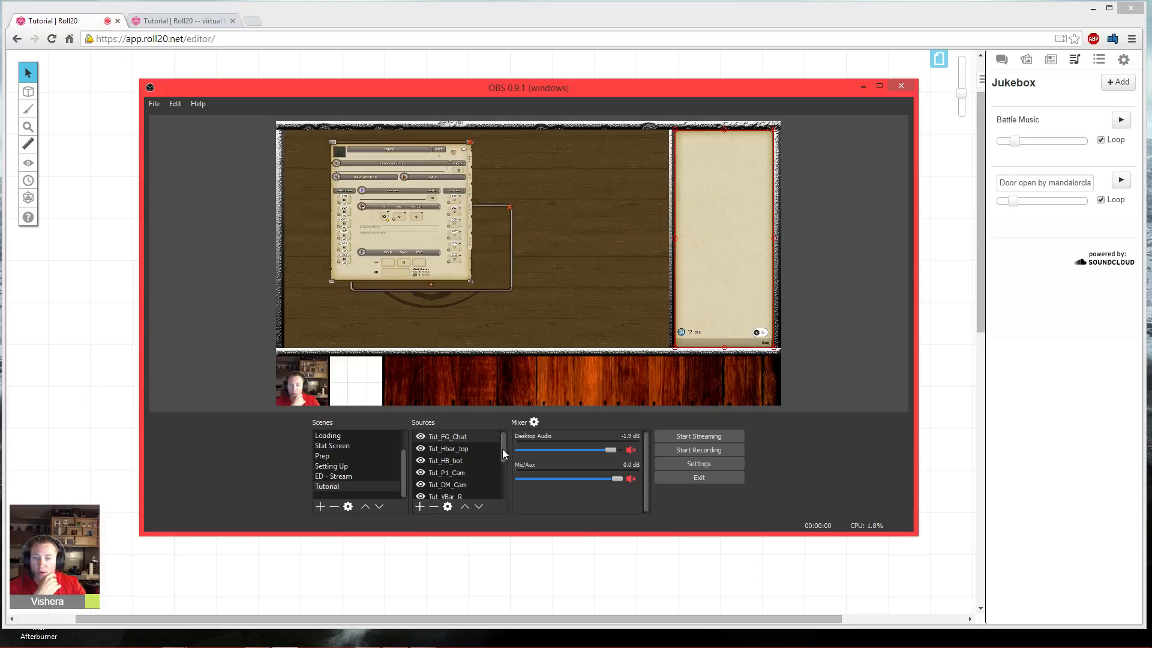
- Reorder Tut_FG_Chat in the source list so it sits just above Tut_BG
left_click_drag(502, 449, 508, 492)
left_click(479, 507)
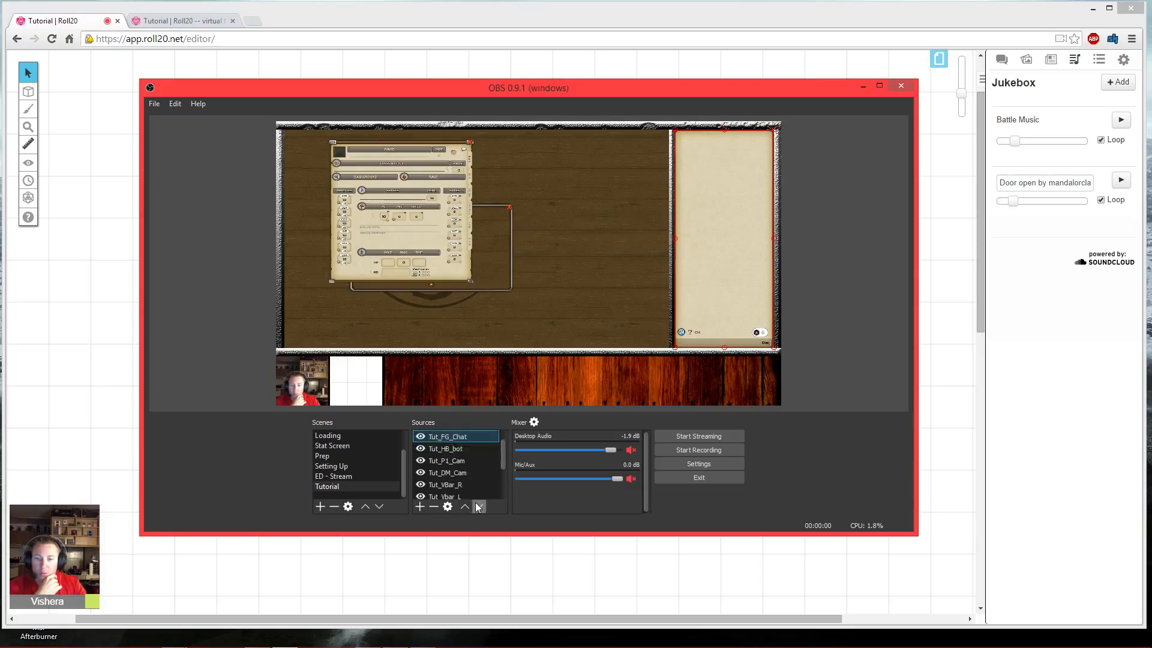
left_click(479, 507)
left_click(479, 507)
left_click(479, 507)
left_click(479, 507)
left_click(479, 507)
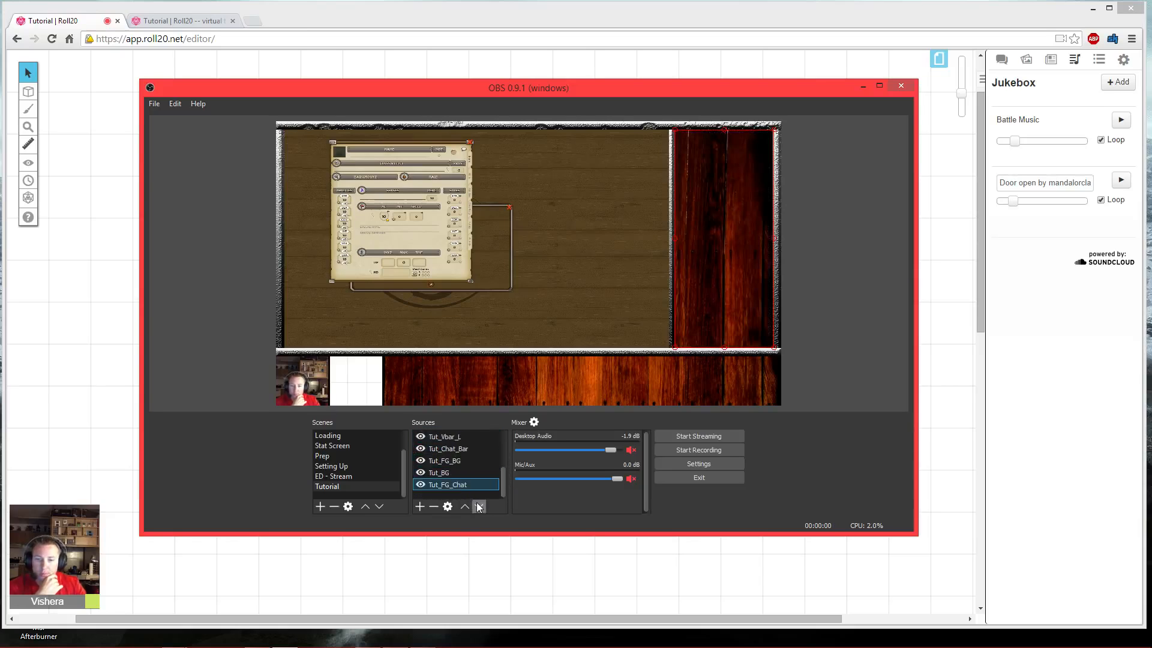
left_click(465, 507)
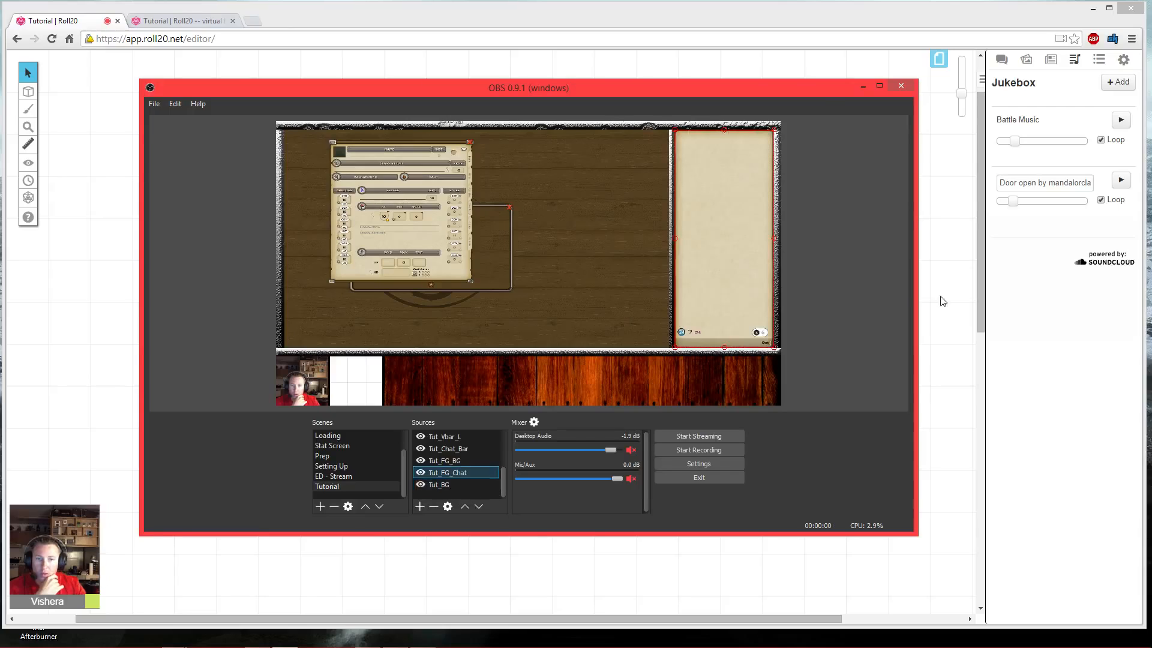
left_click(831, 322)
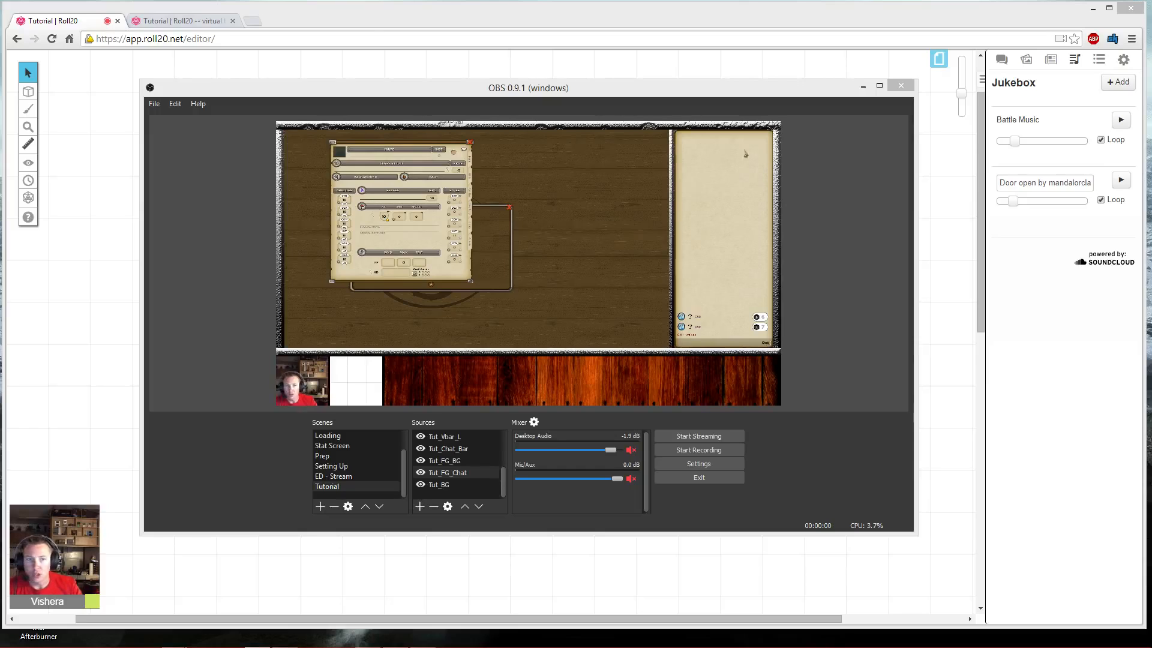
- Add the existing title image source and scale it down into the top of the chat panel
left_click(420, 507)
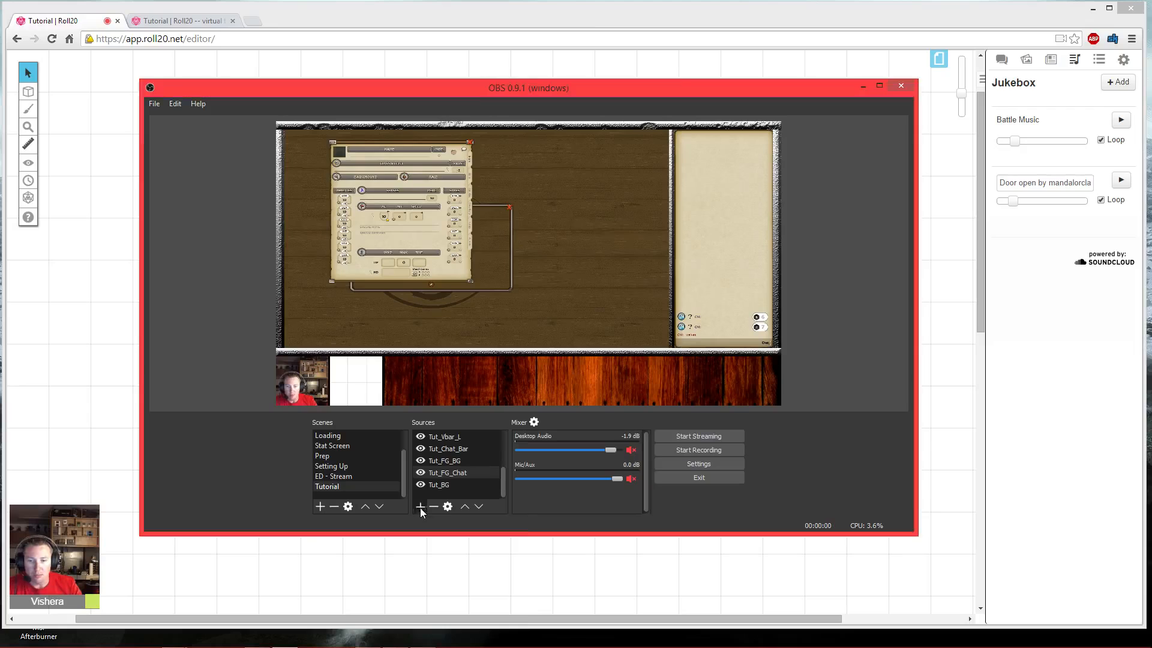
left_click(441, 520)
left_click(460, 297)
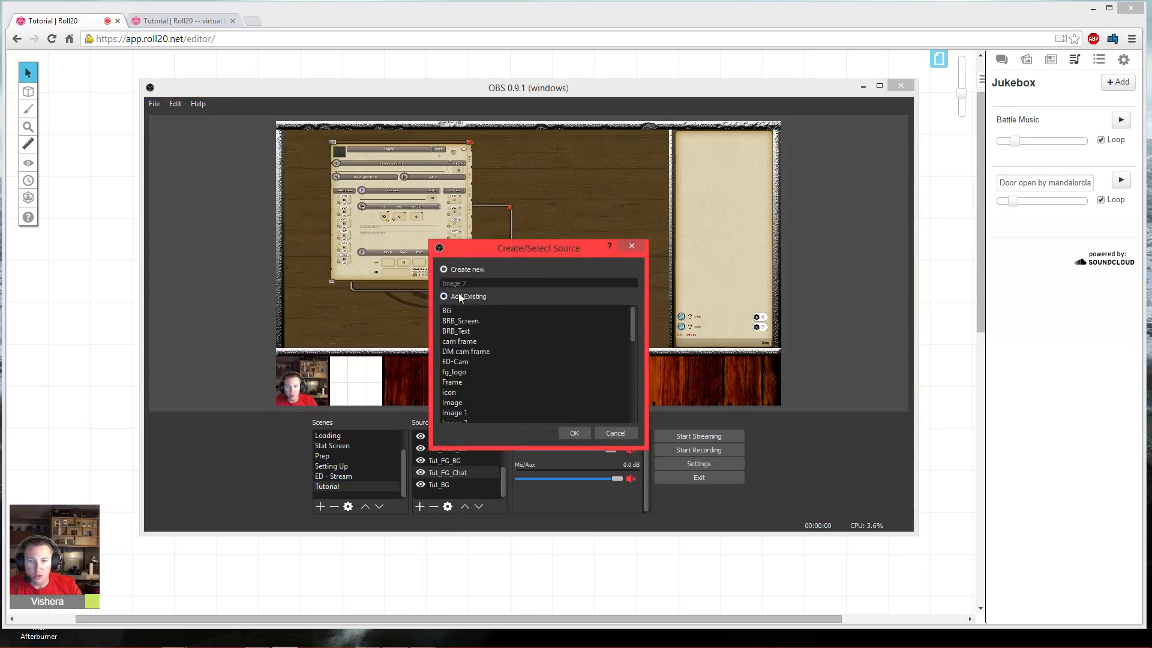
scroll(467, 375, "down", 3)
scroll(466, 372, "down", 3)
left_click(445, 381)
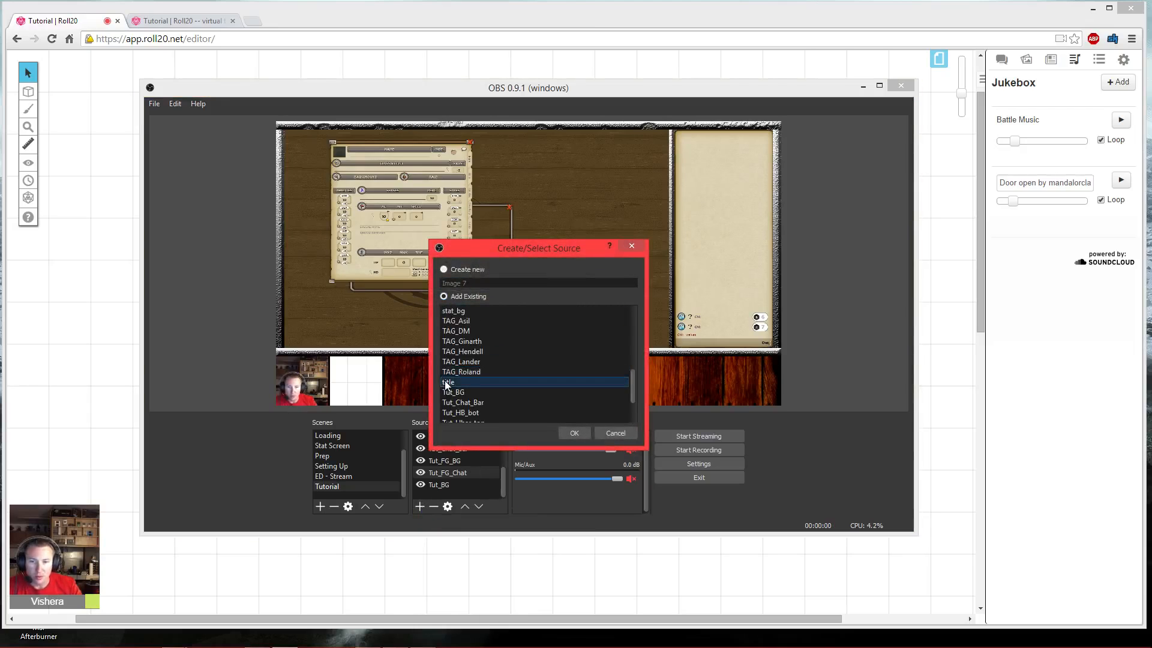
left_click(572, 432)
left_click_drag(402, 173, 690, 191)
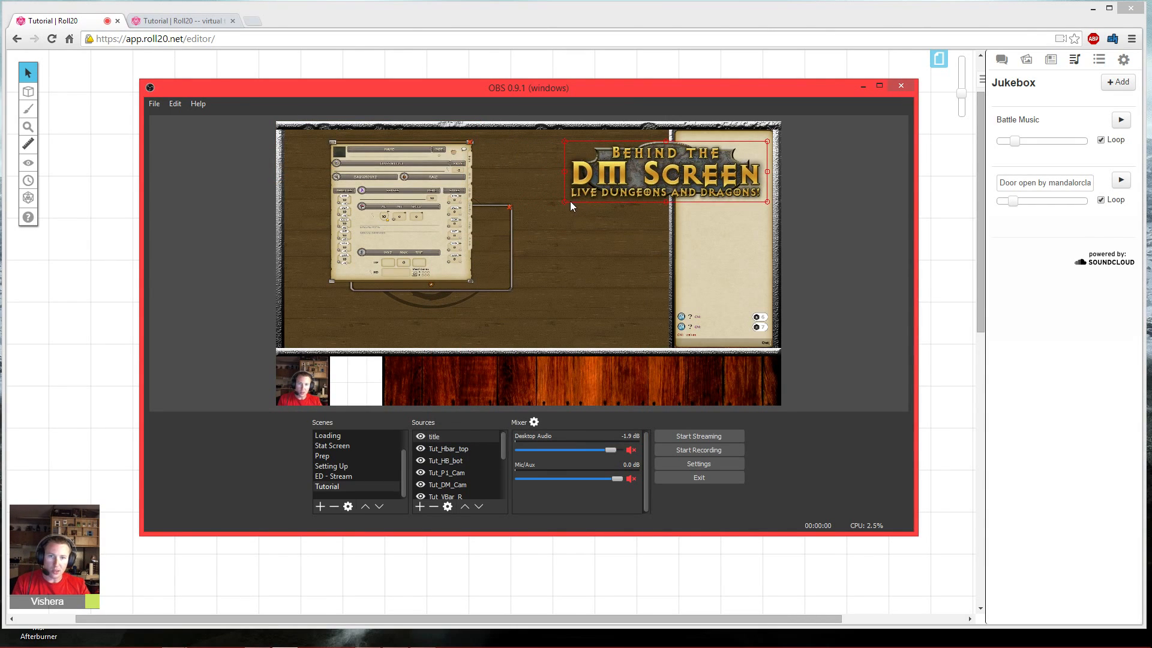
left_click_drag(563, 202, 730, 150)
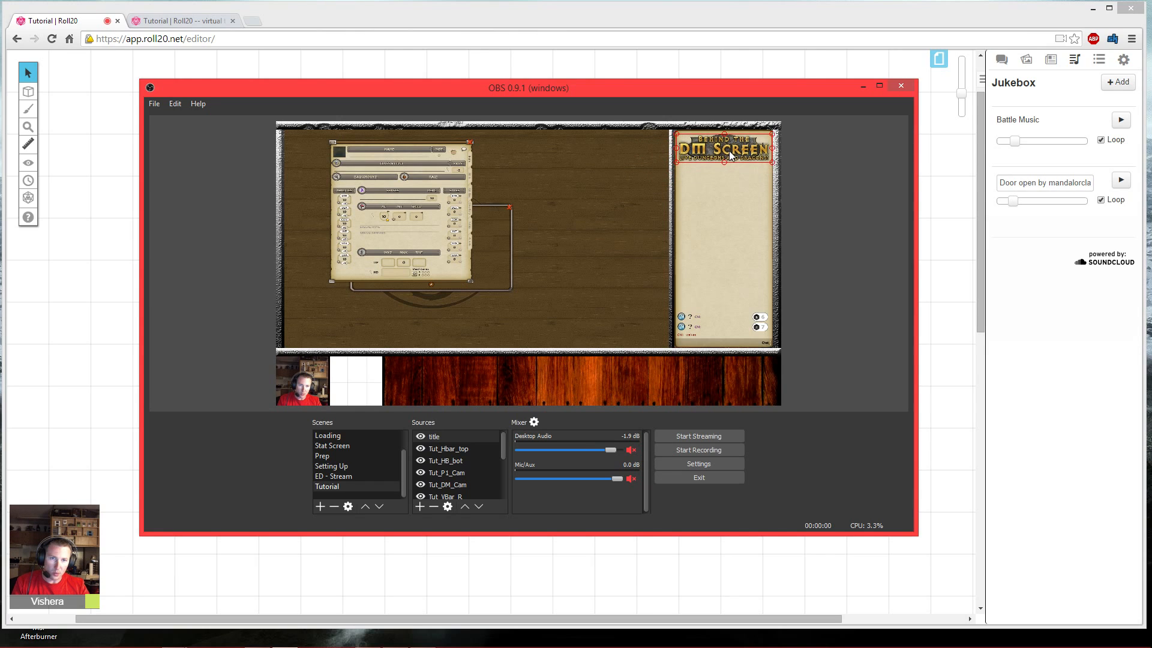
left_click(823, 198)
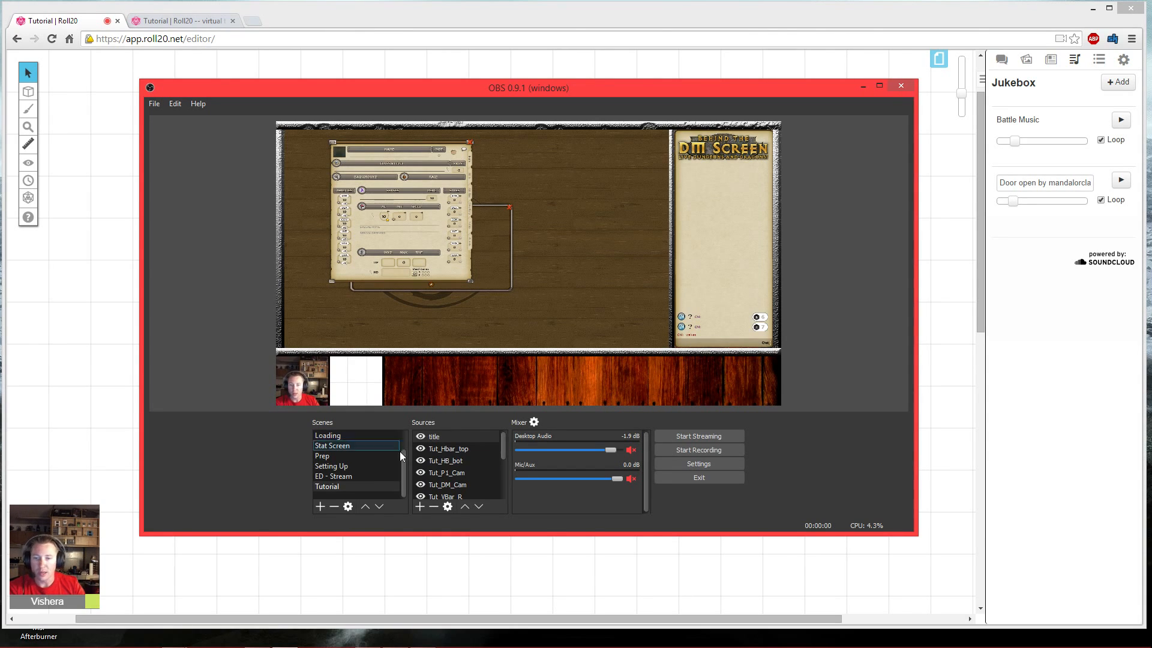
- Add the existing fg_logo image source and place it in the scene's bottom-right corner
left_click(422, 507)
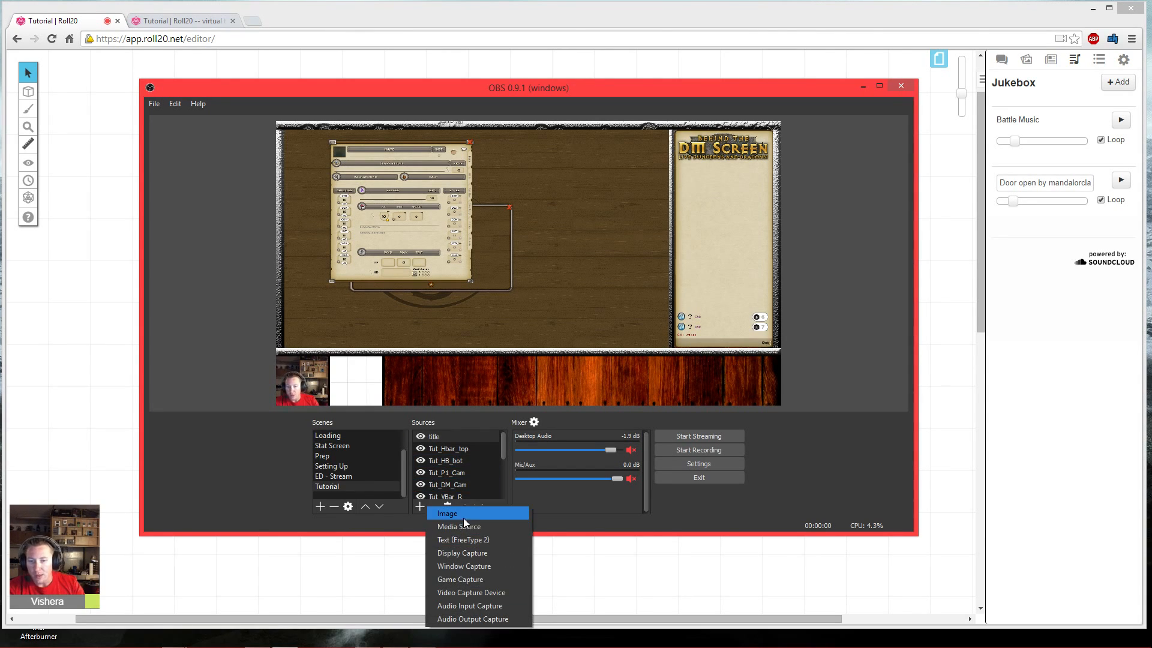
left_click(463, 516)
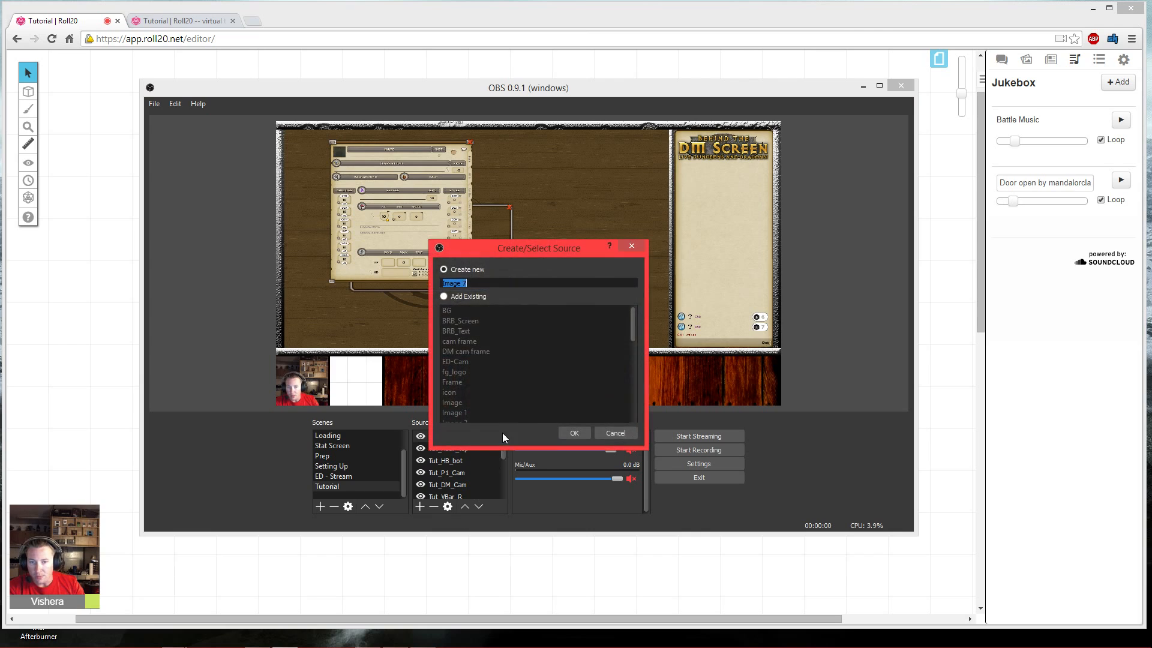
left_click(445, 297)
scroll(468, 377, "down", 1)
left_click(458, 341)
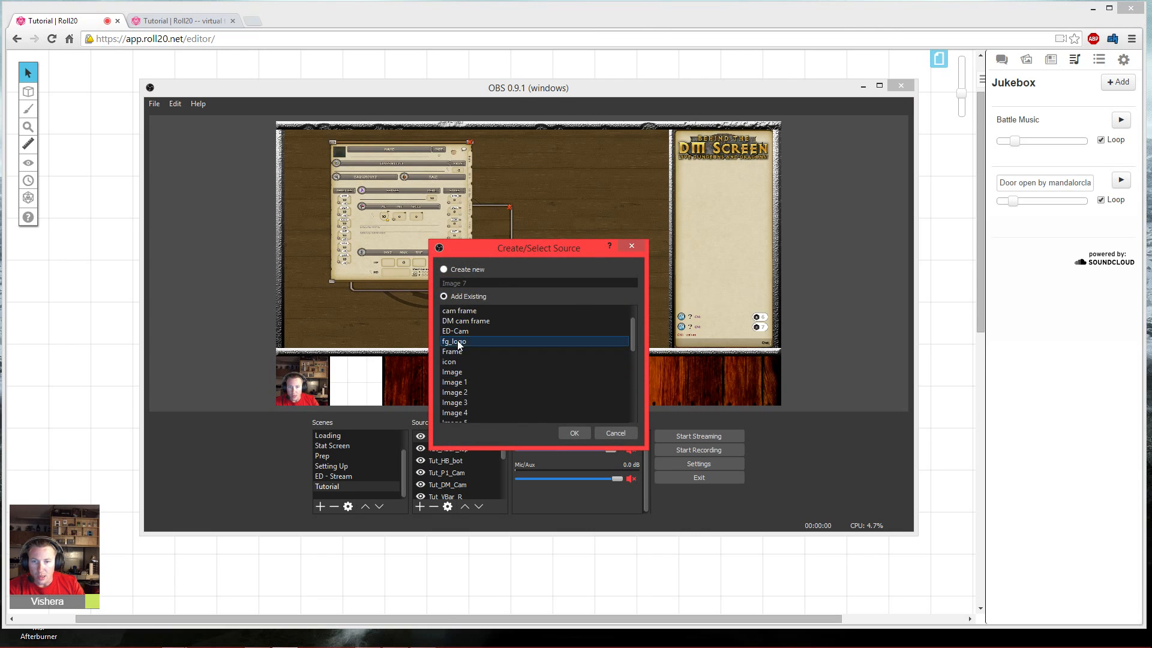
left_click(575, 433)
left_click_drag(313, 162, 758, 365)
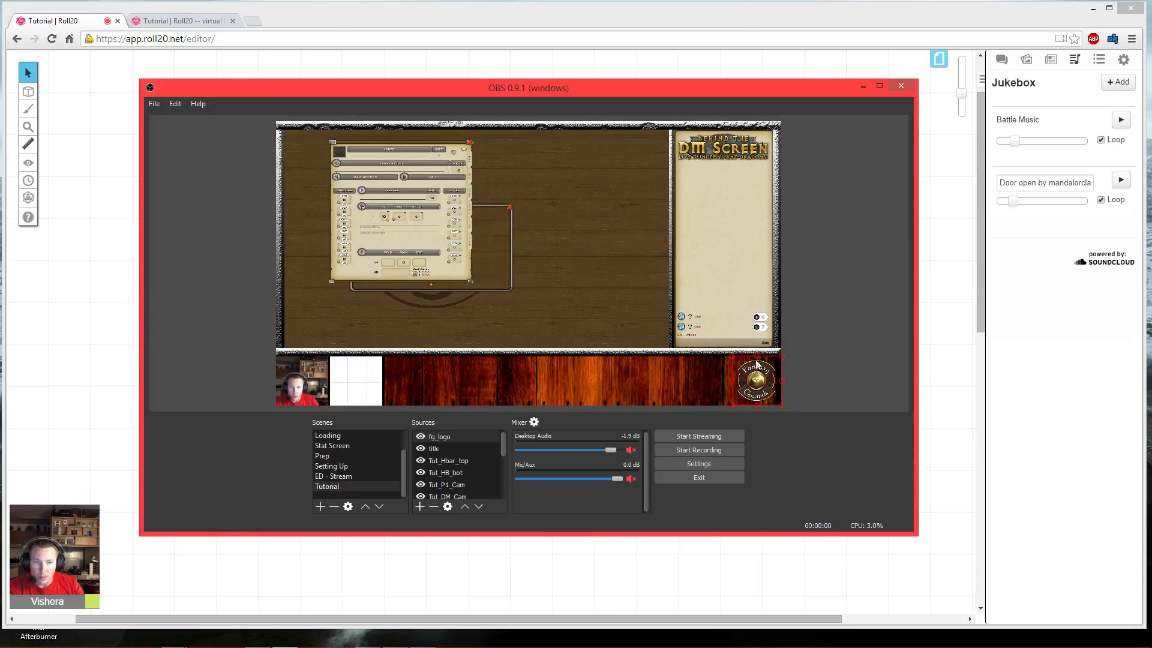
left_click(805, 357)
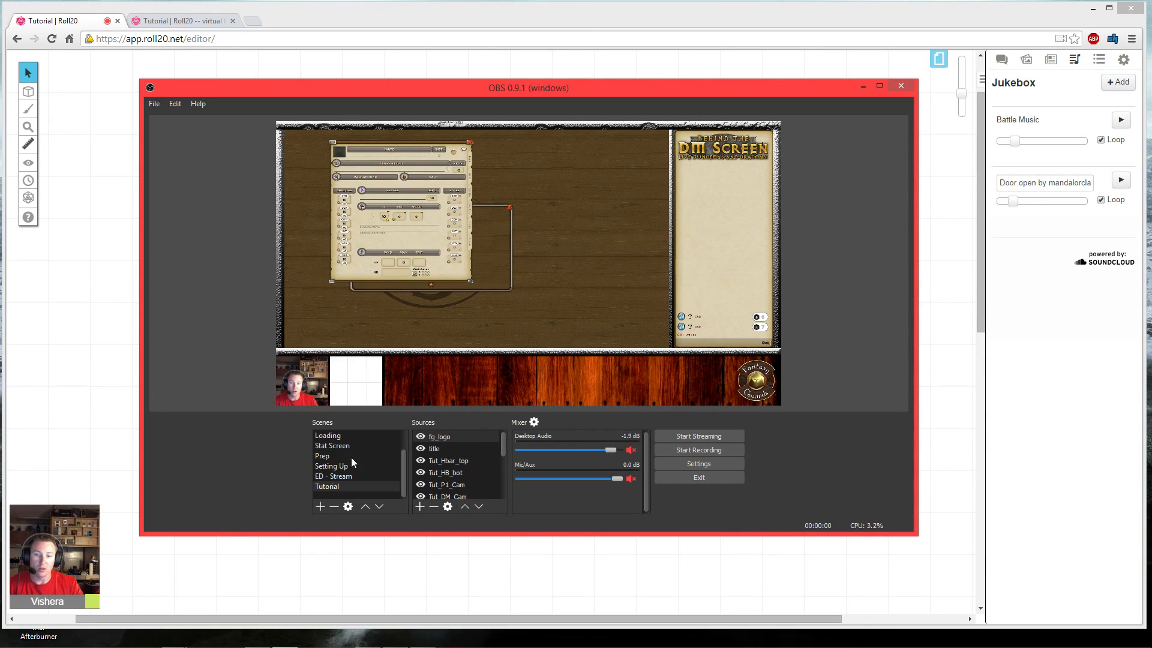
- Add a new Window Capture source named TUT_FG_Test for the Fantasy Grounds window and stretch it to fill the canvas
left_click(420, 507)
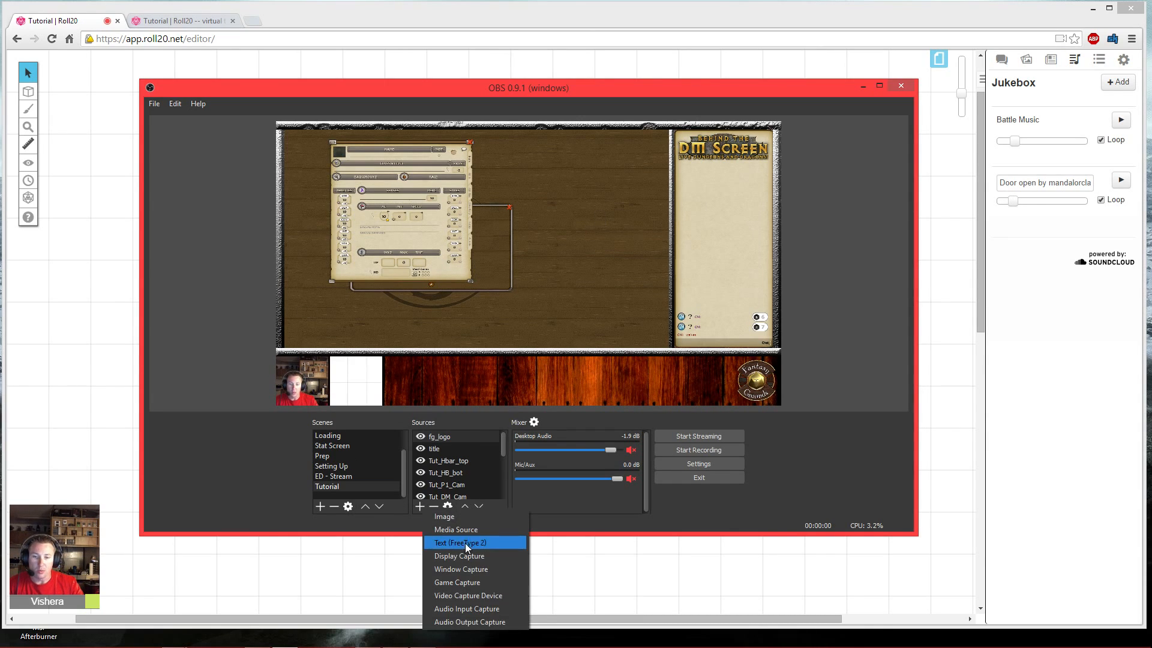
left_click(480, 568)
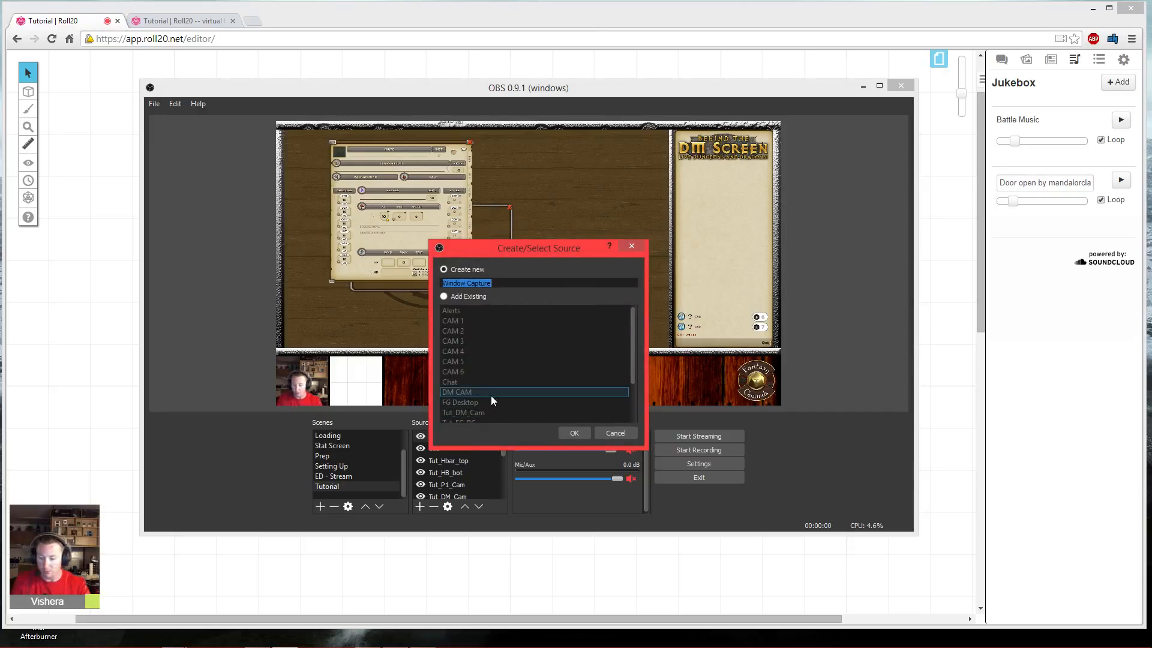
type("TUT_FG")
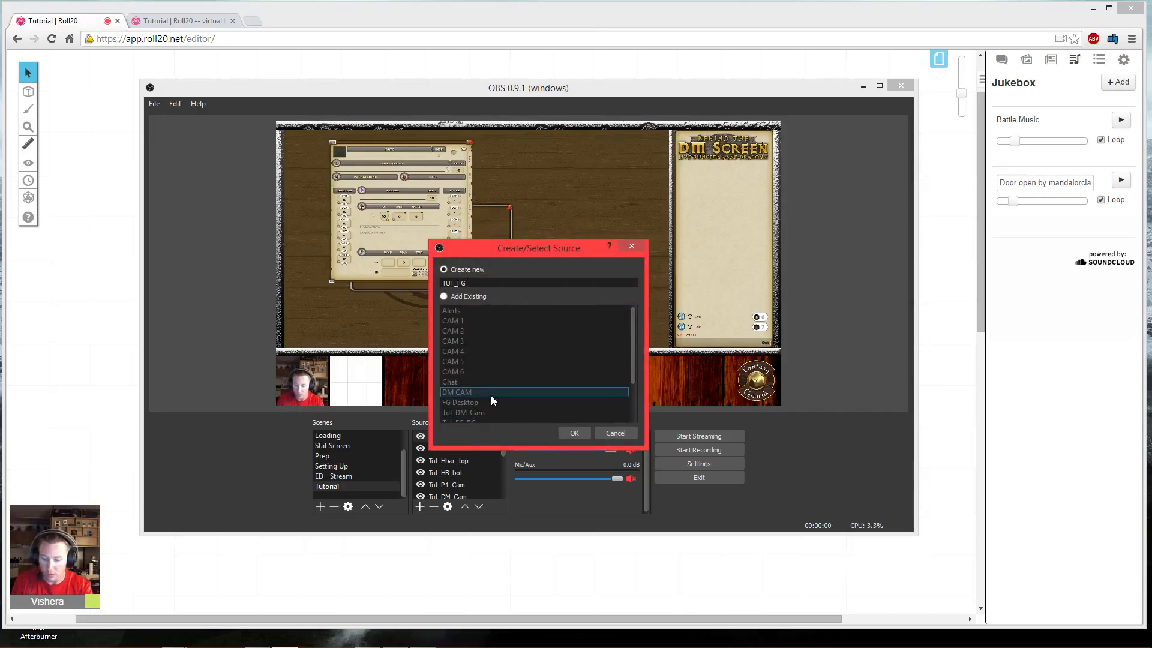
type("_Test")
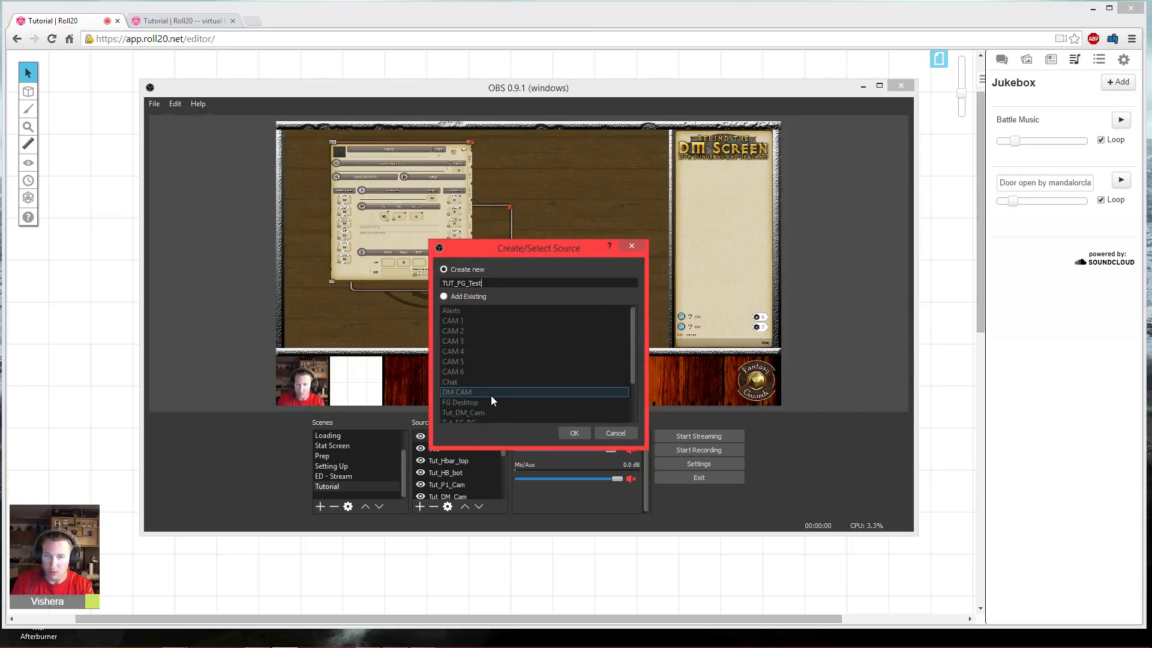
key("Return")
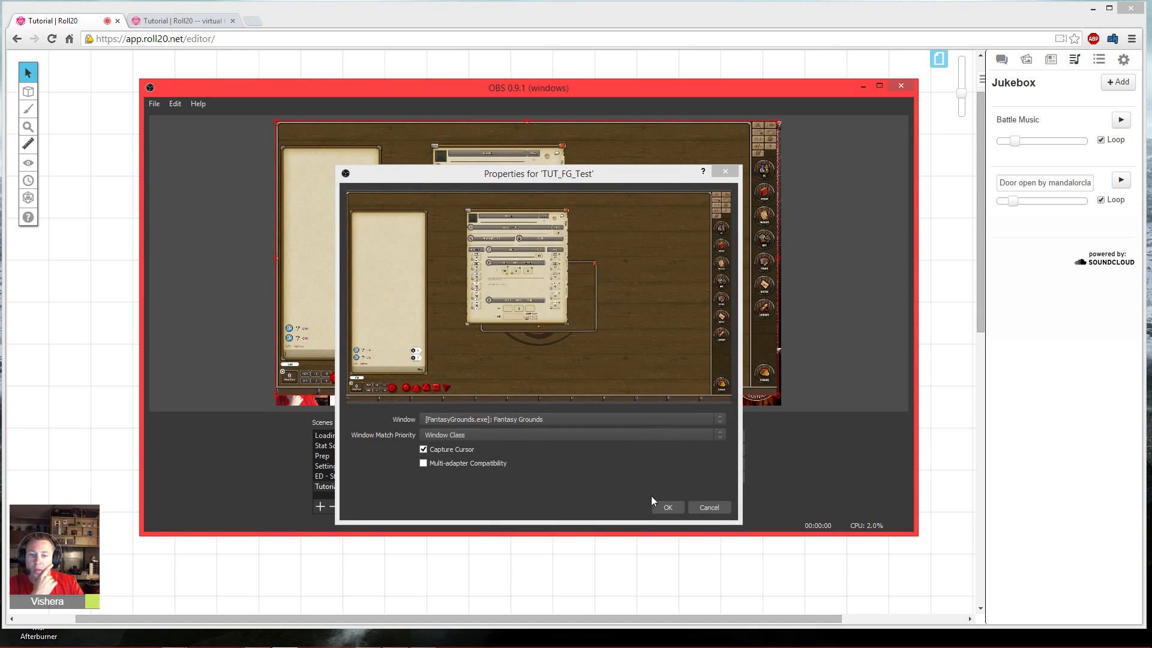
left_click(668, 508)
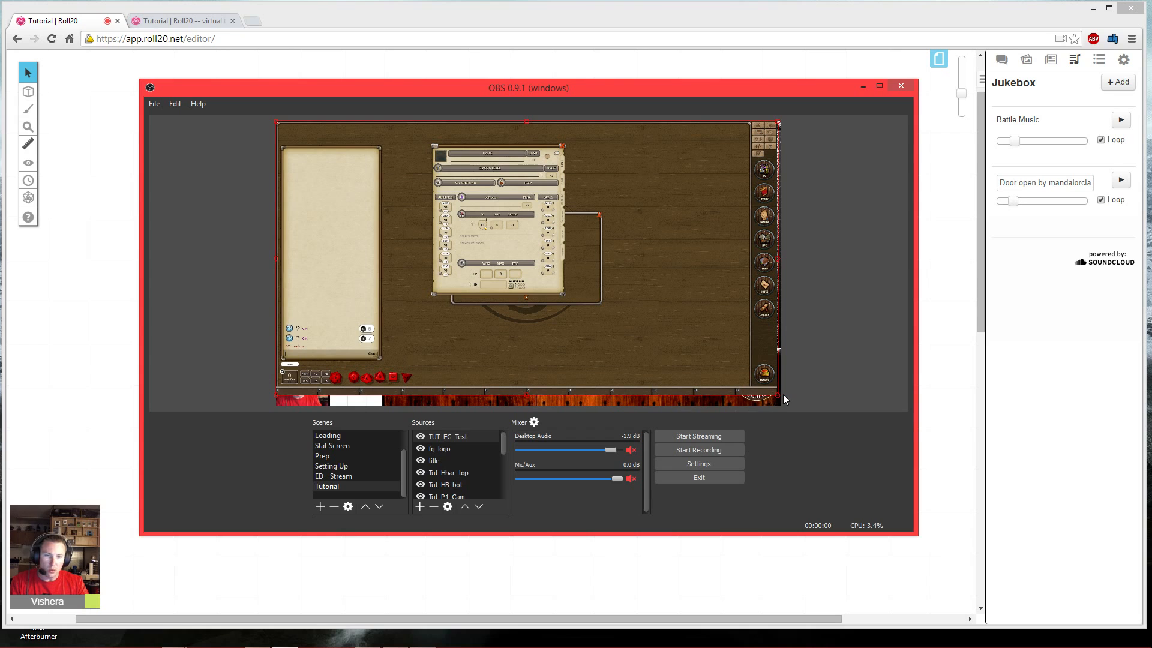
left_click_drag(780, 395, 780, 402)
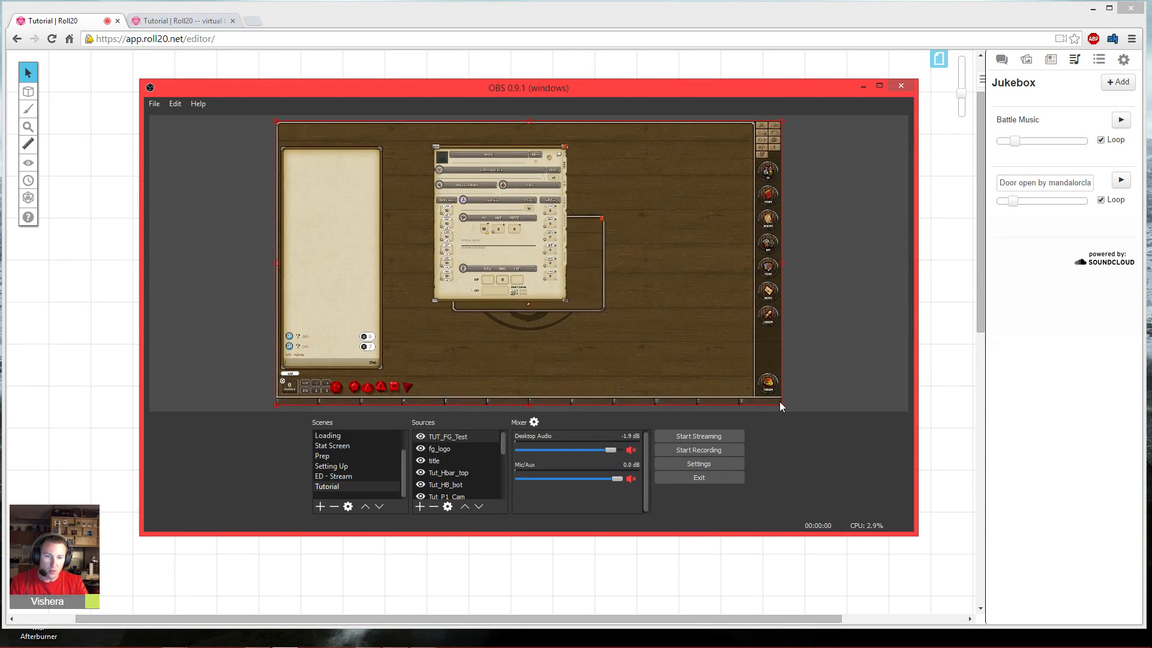
- Reorder TUT_FG_Test in the source list so it sits just above Tut_FG_BG
left_click(478, 507)
left_click(478, 507)
left_click(478, 507)
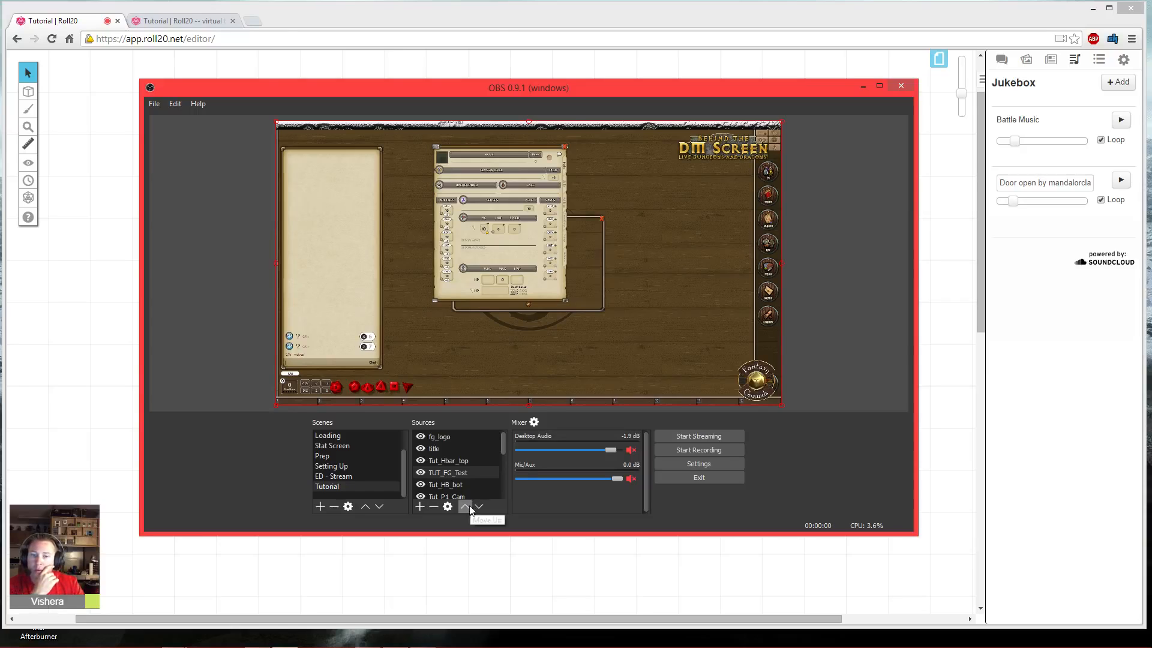
left_click(480, 507)
left_click(480, 507)
left_click(480, 507)
left_click(480, 507)
left_click(480, 507)
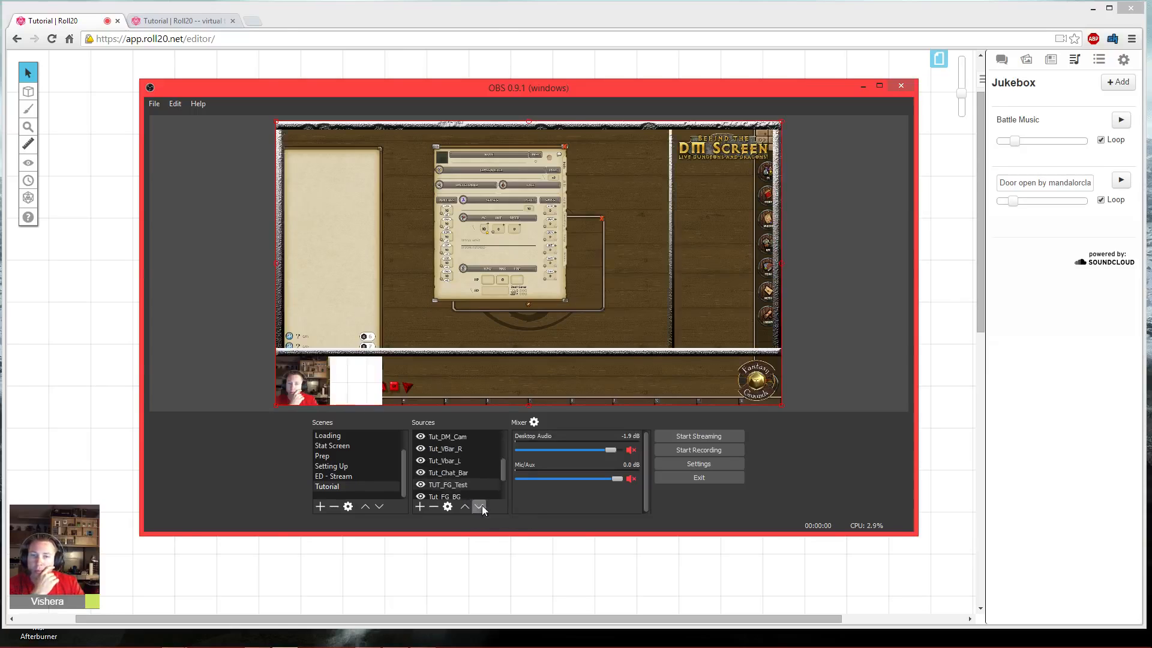
left_click(480, 508)
left_click(466, 506)
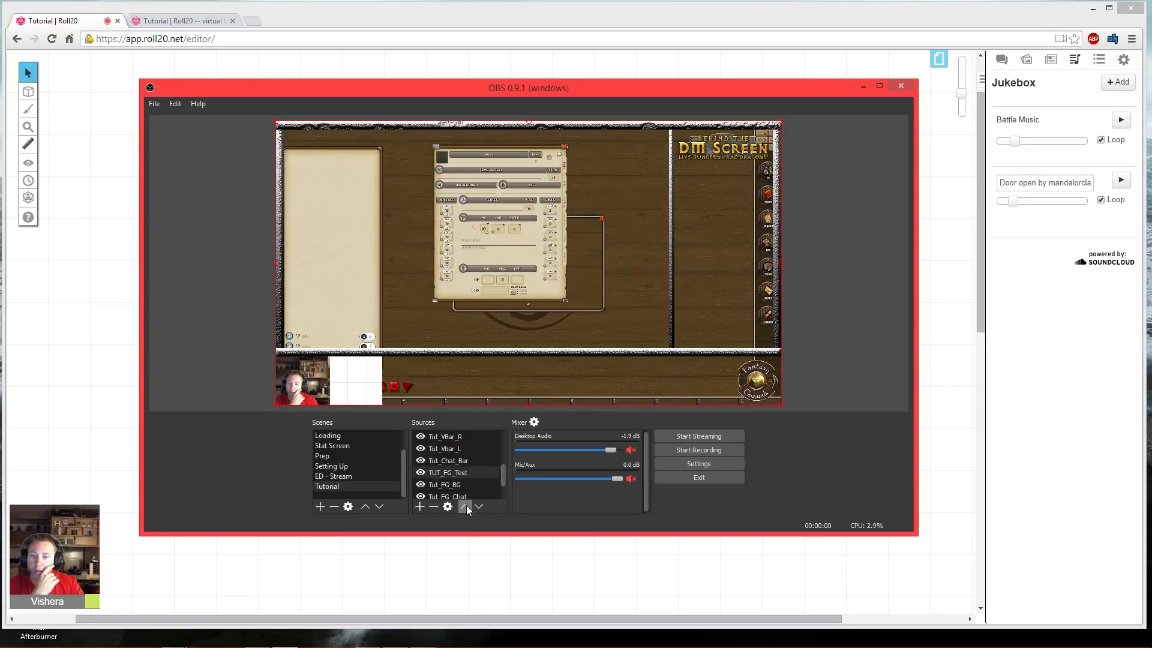
left_click(466, 508)
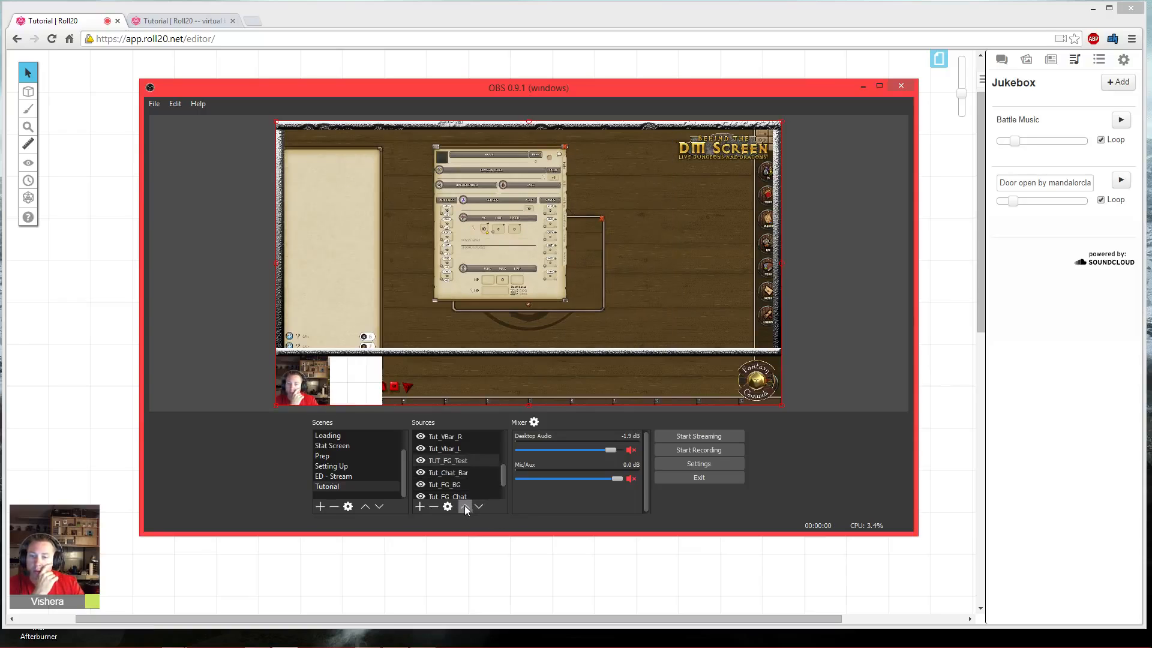
left_click(481, 508)
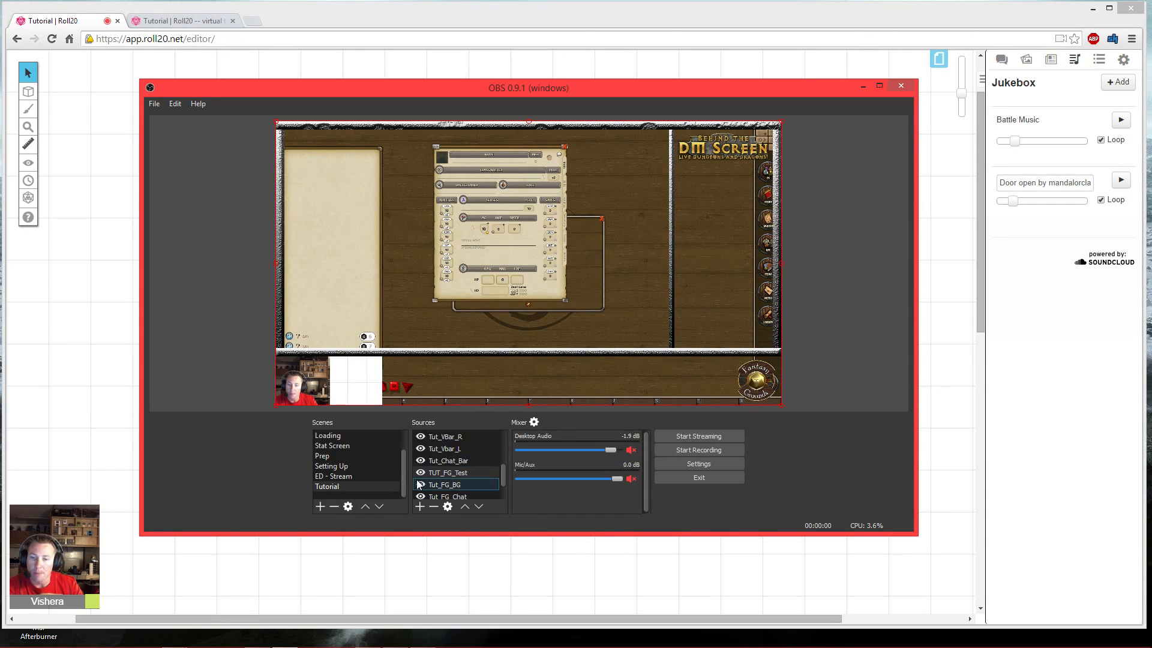
- Toggle visibility of the side bar, chat bar and Fantasy Grounds sources to compare them with the TUT_FG_Test capture
left_click(422, 460)
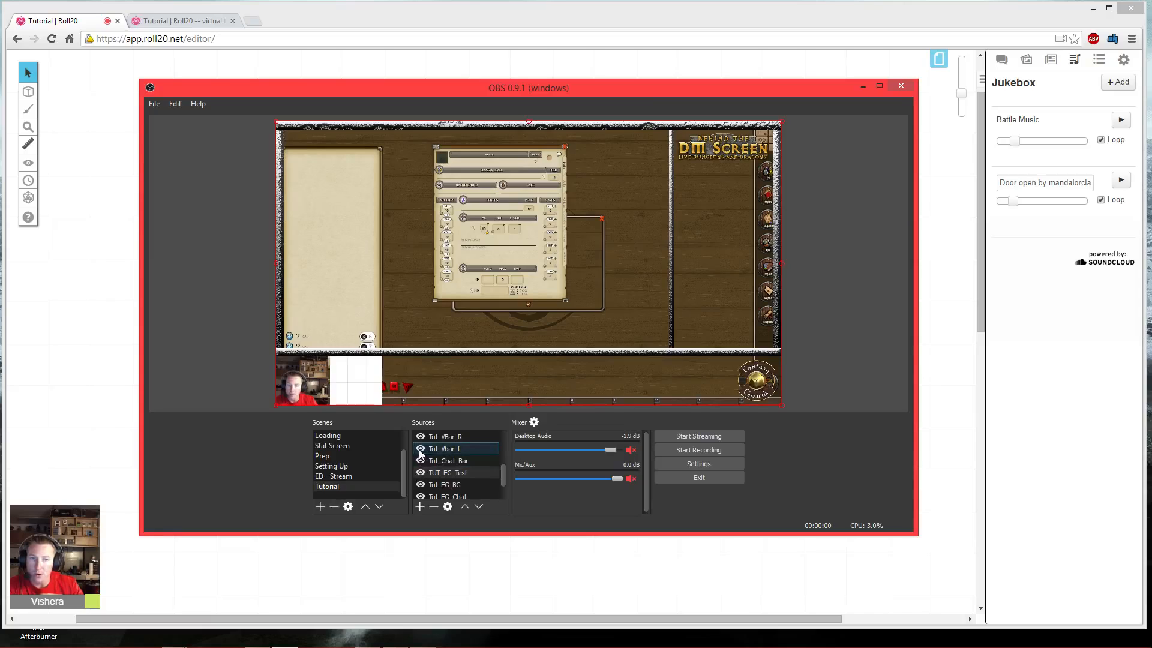
left_click(420, 450)
left_click(420, 450)
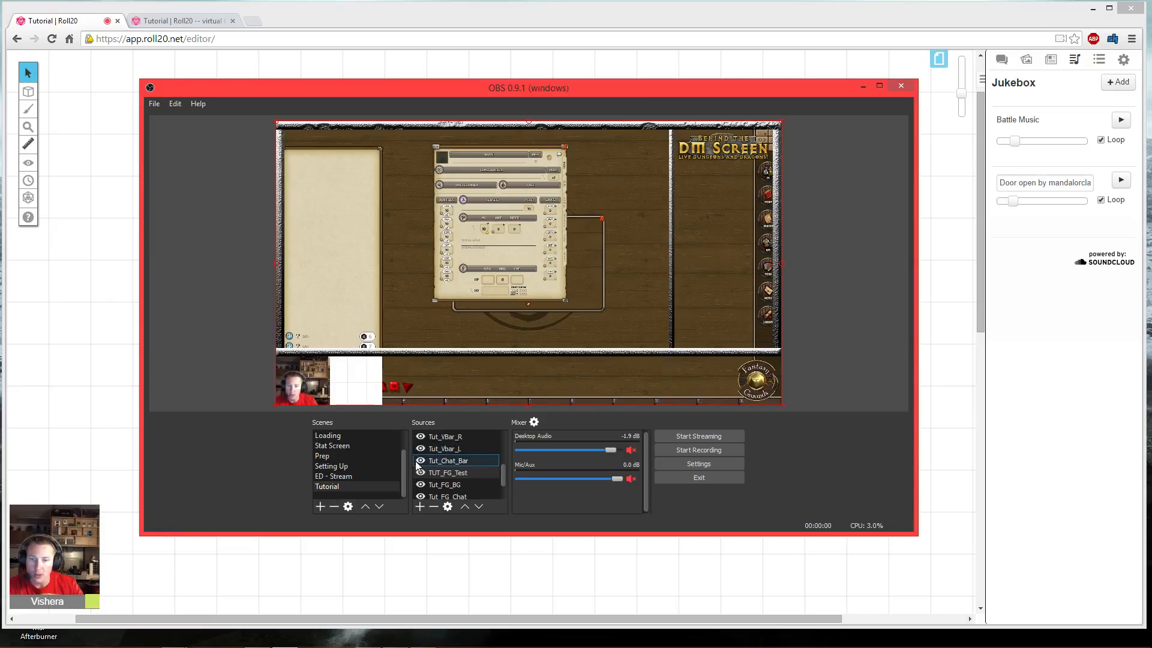
left_click(419, 460)
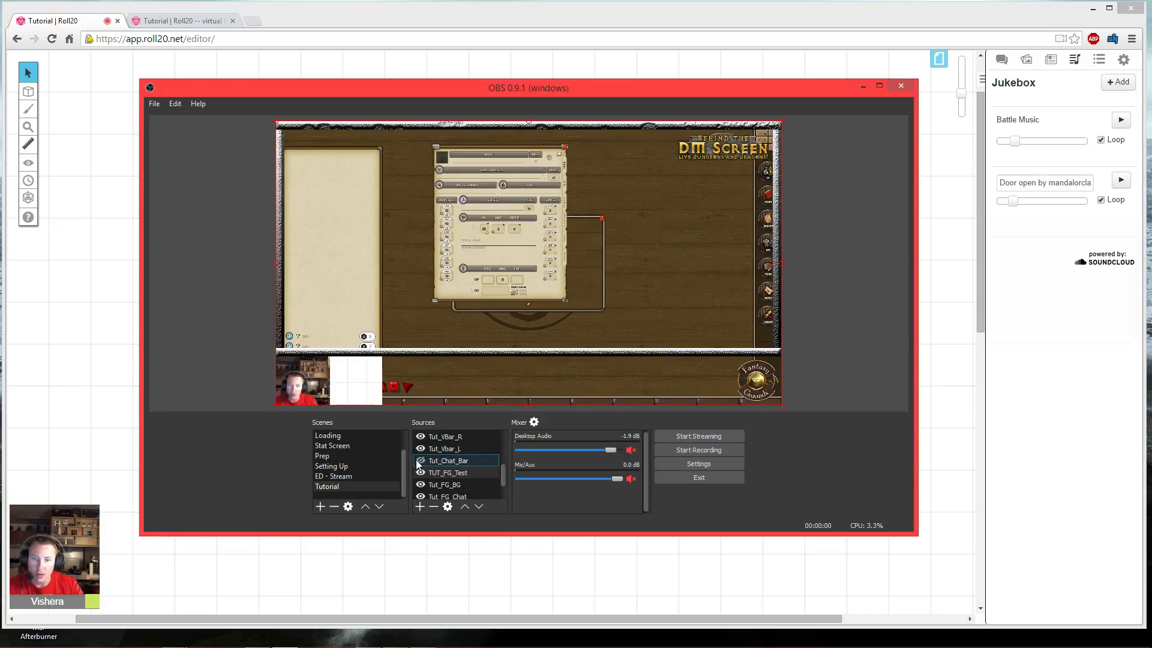
left_click(419, 450)
left_click(420, 437)
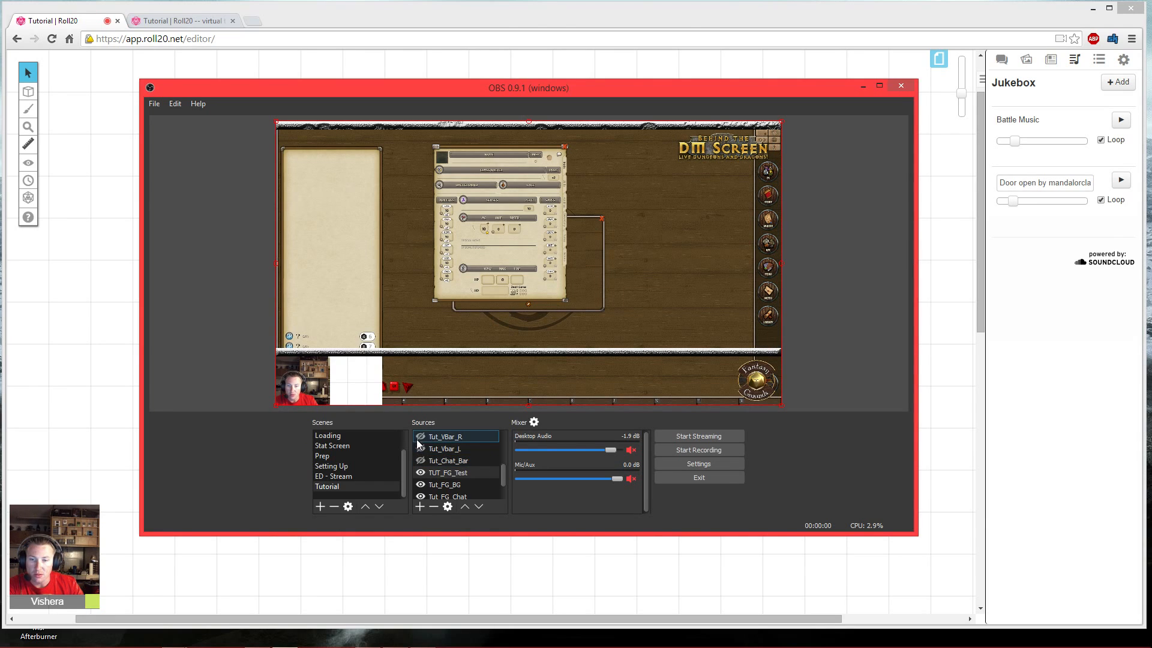
left_click(420, 473)
left_click(421, 484)
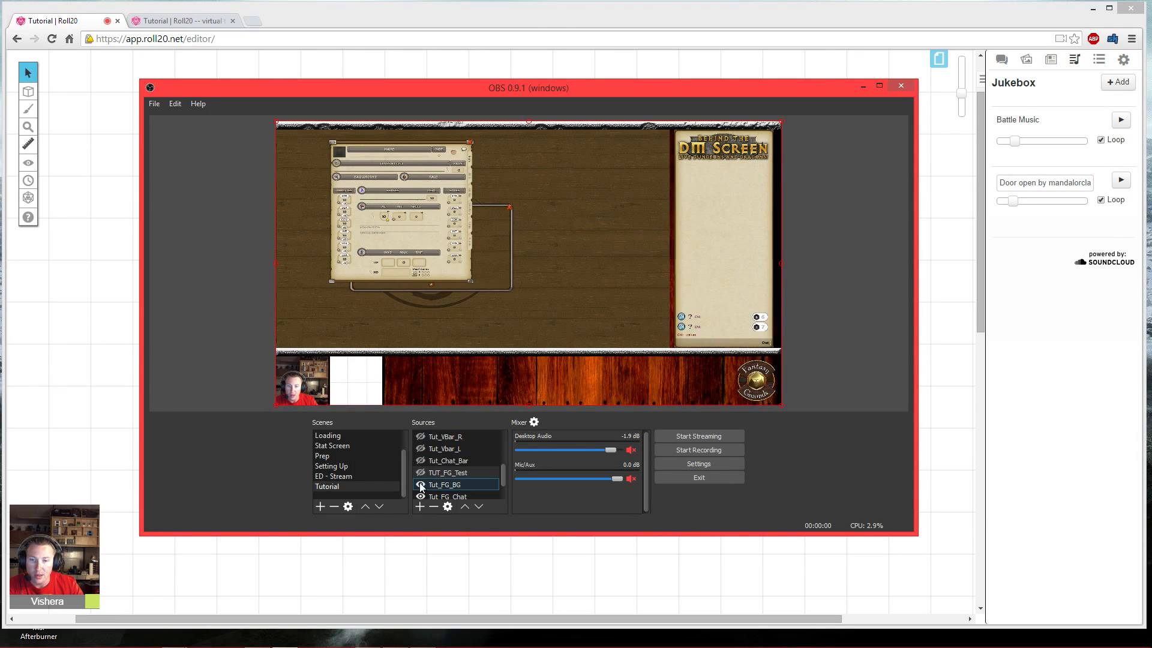
left_click(420, 474)
- Hide the logo, title, horizontal bar and camera sources to expose the TUT_FG_Test capture
scroll(420, 462, "up", 1)
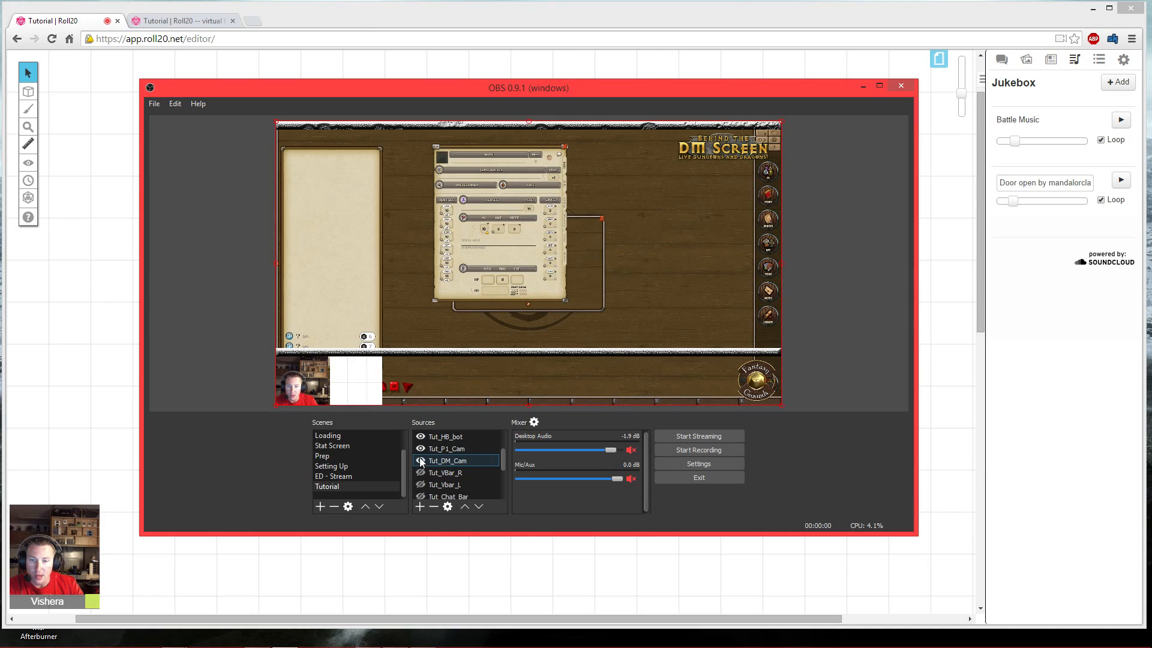
left_click(420, 449)
left_click(419, 447)
scroll(423, 447, "up", 1)
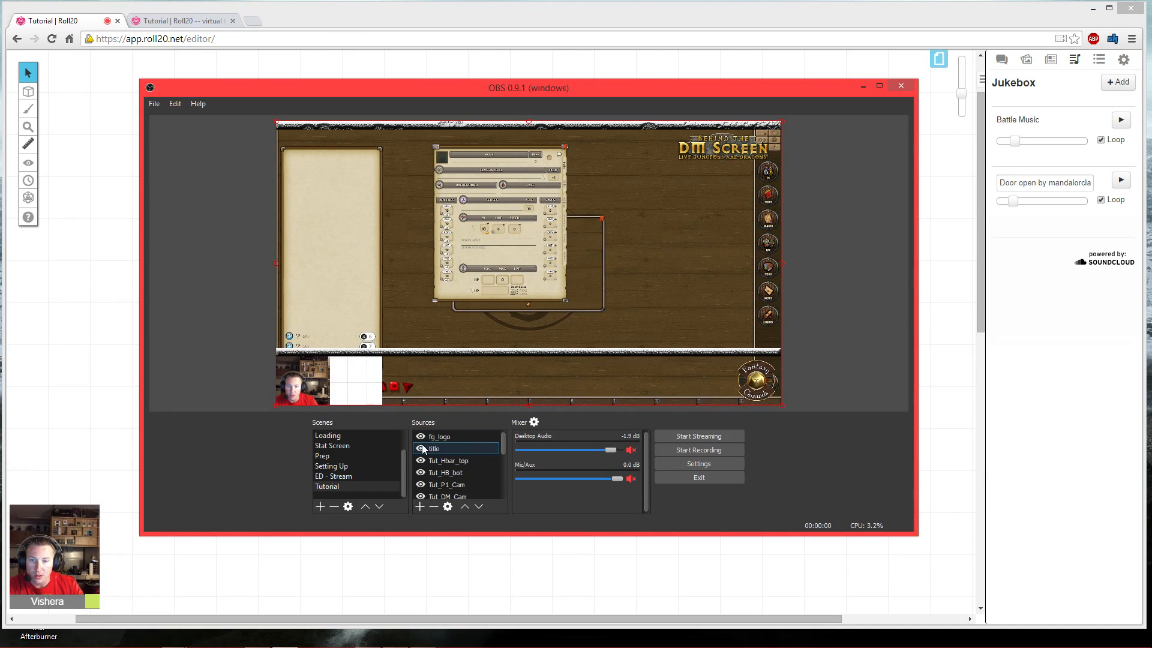
left_click(420, 460)
left_click(420, 473)
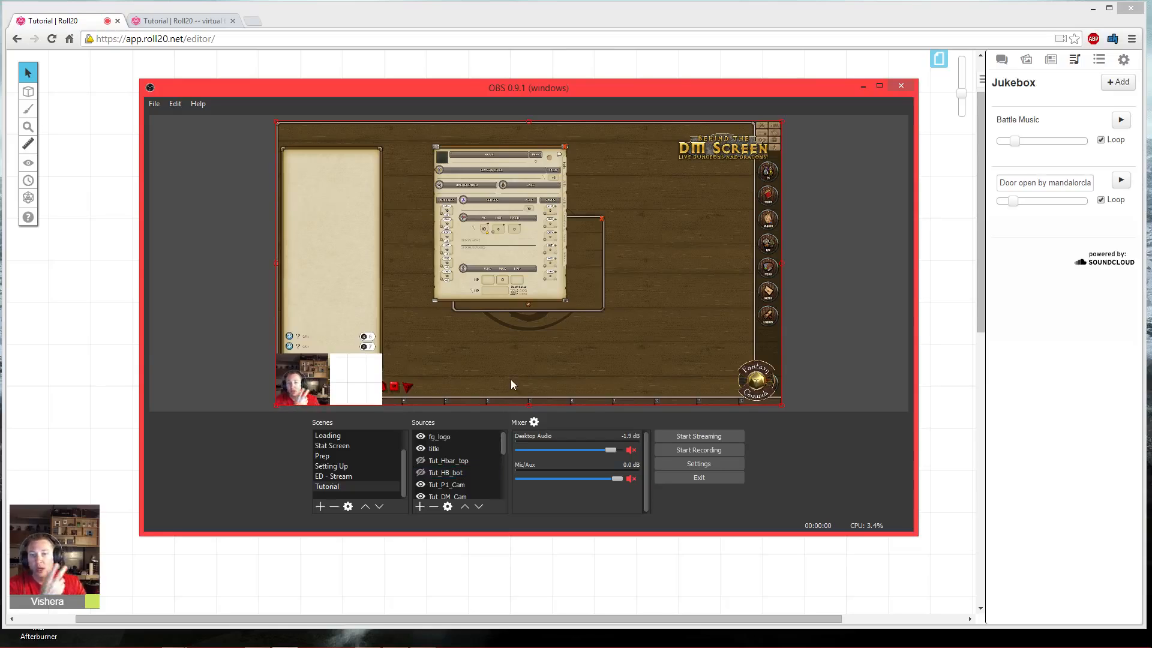
scroll(450, 468, "down", 2)
left_click(451, 473)
scroll(444, 471, "down", 2)
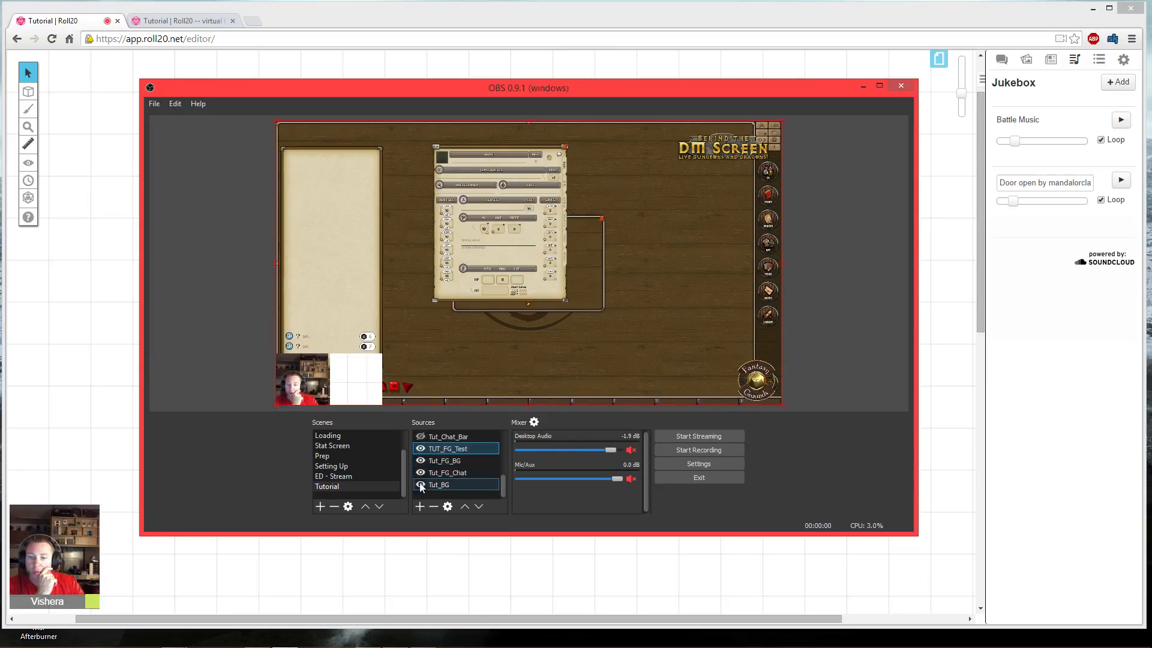
scroll(419, 464, "up", 4)
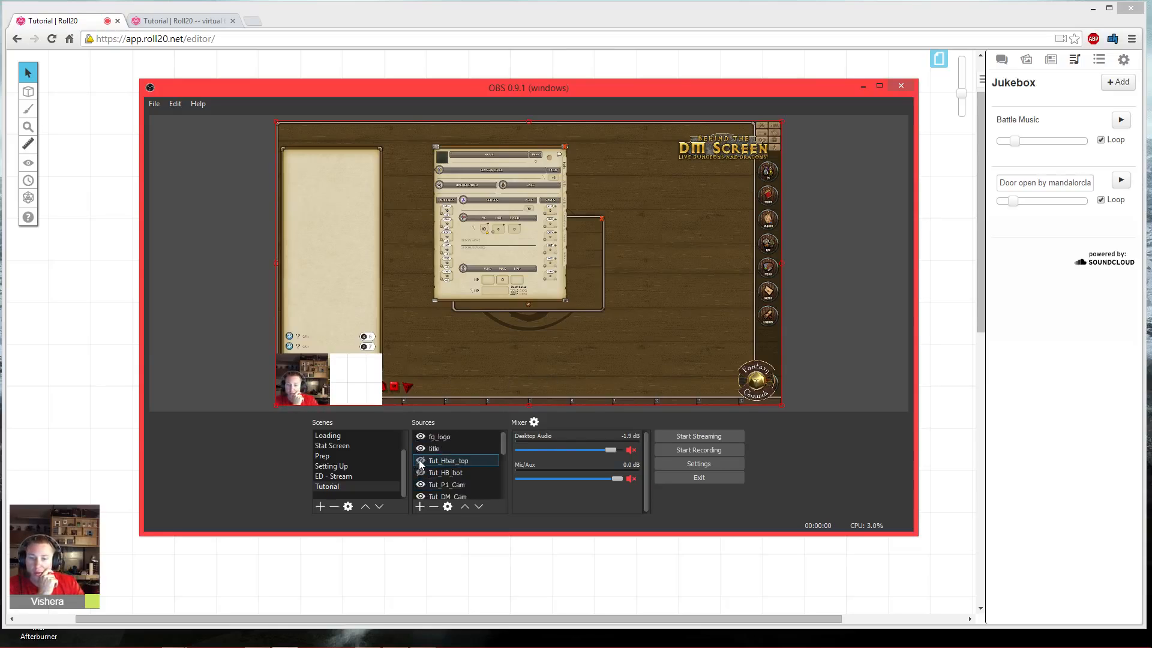
left_click(420, 437)
left_click(422, 448)
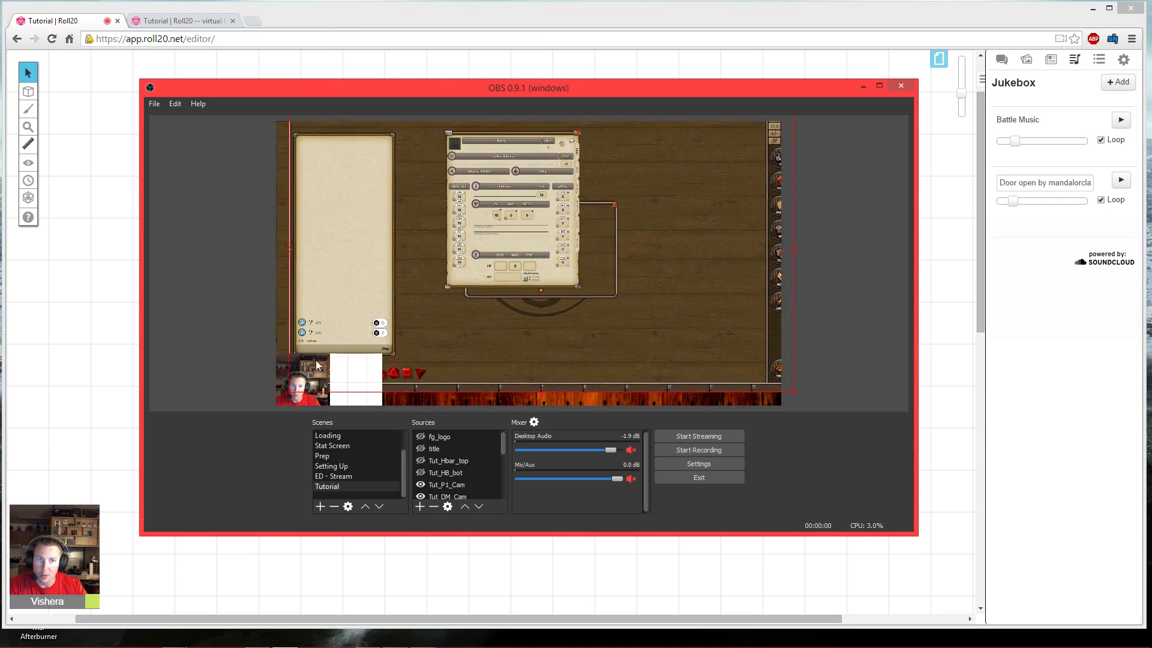
left_click_drag(299, 362, 726, 377)
left_click(295, 378)
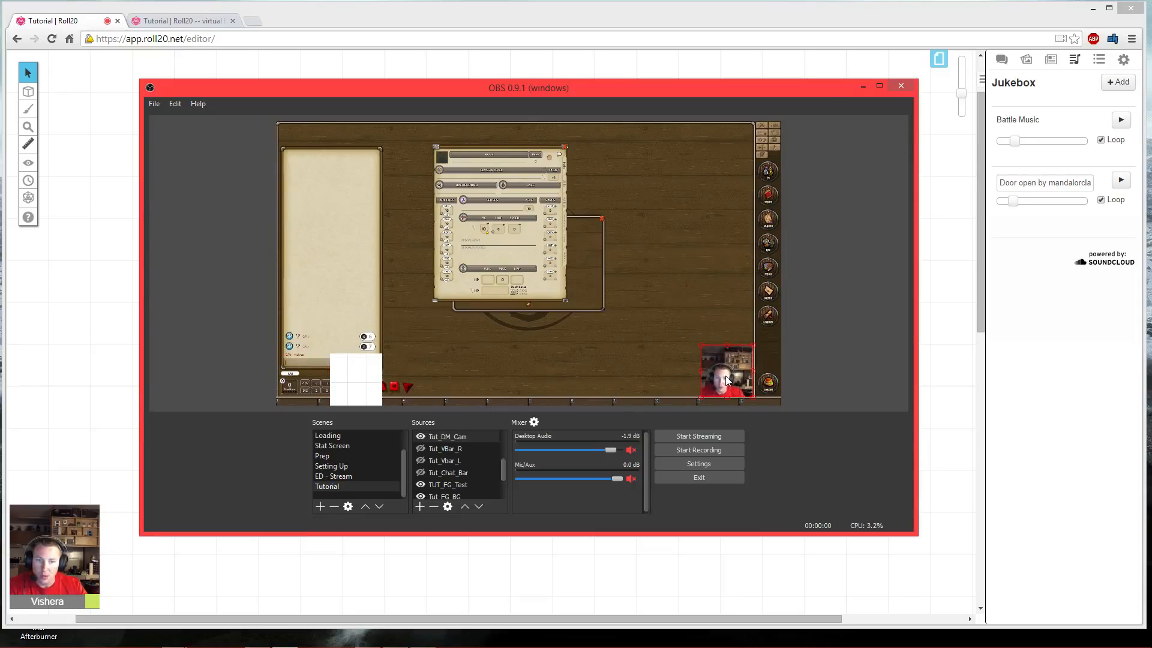
left_click(842, 364)
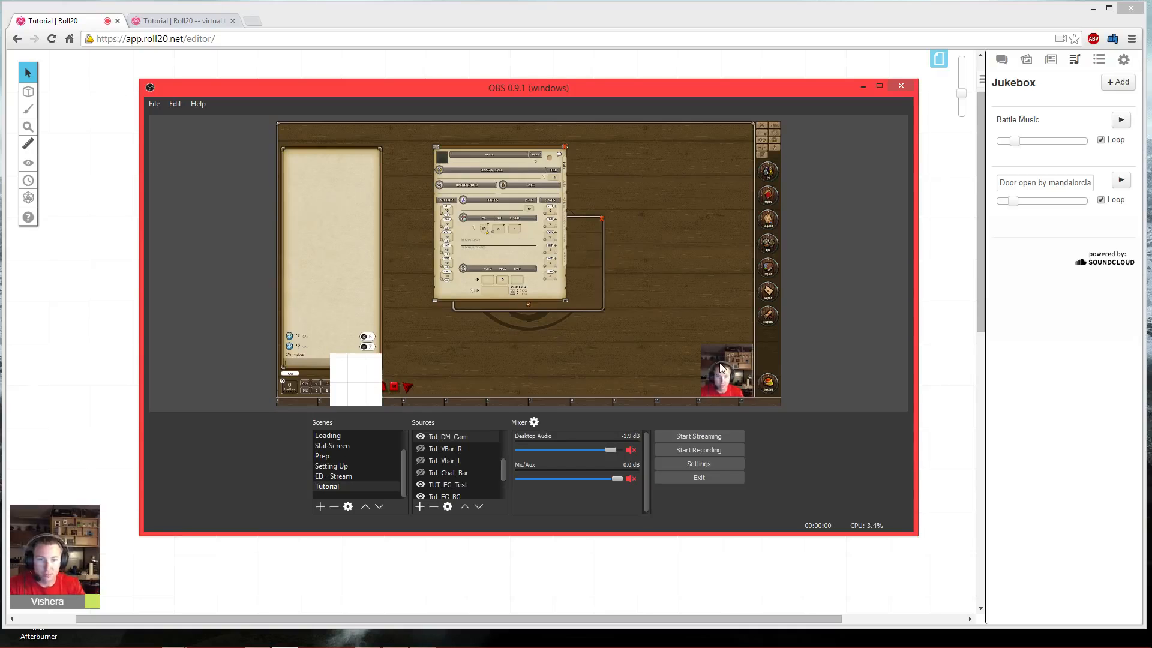
left_click_drag(719, 363, 298, 377)
- Remove the TUT_FG_Test source from the Tutorial scene
left_click(545, 353)
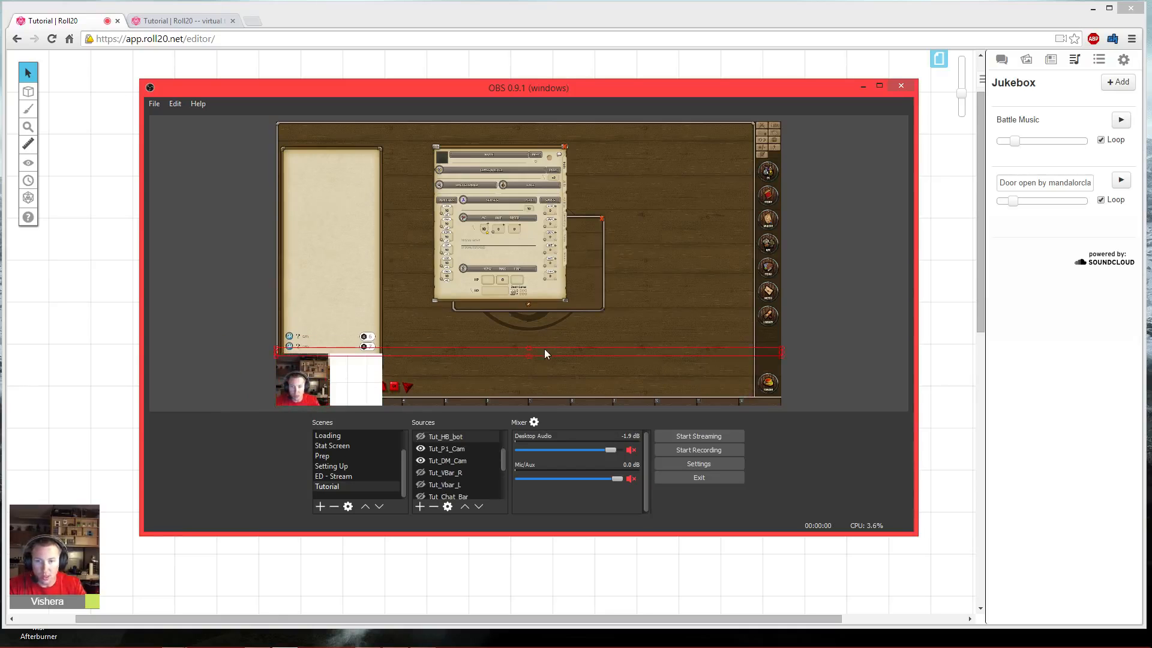
left_click(496, 325)
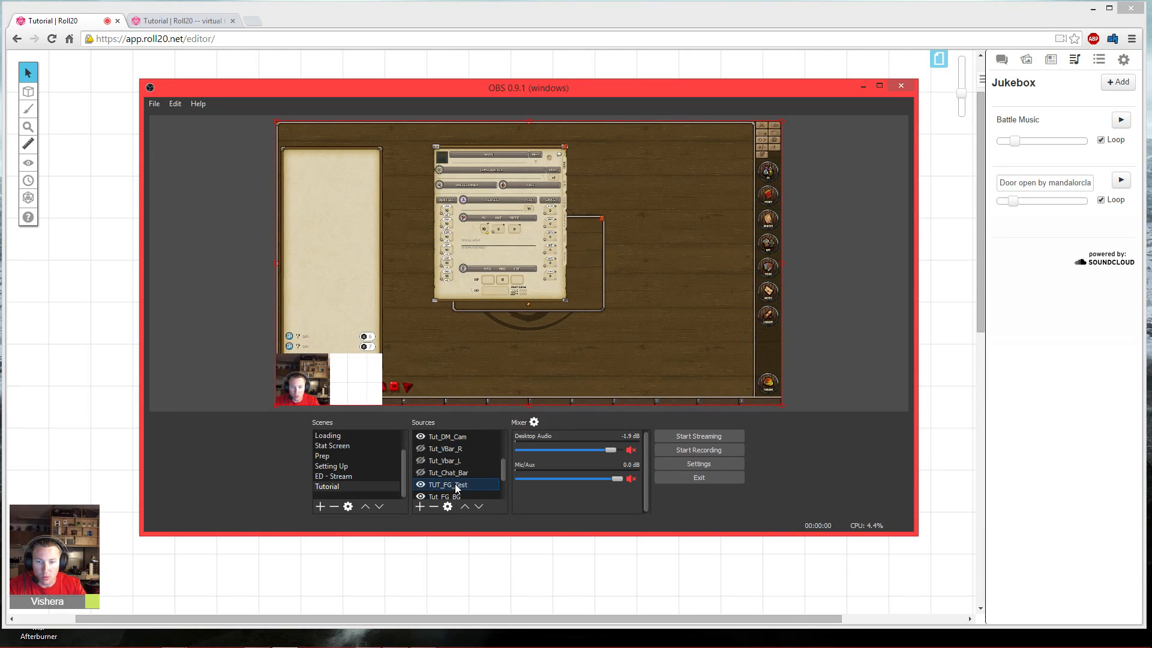
left_click(434, 506)
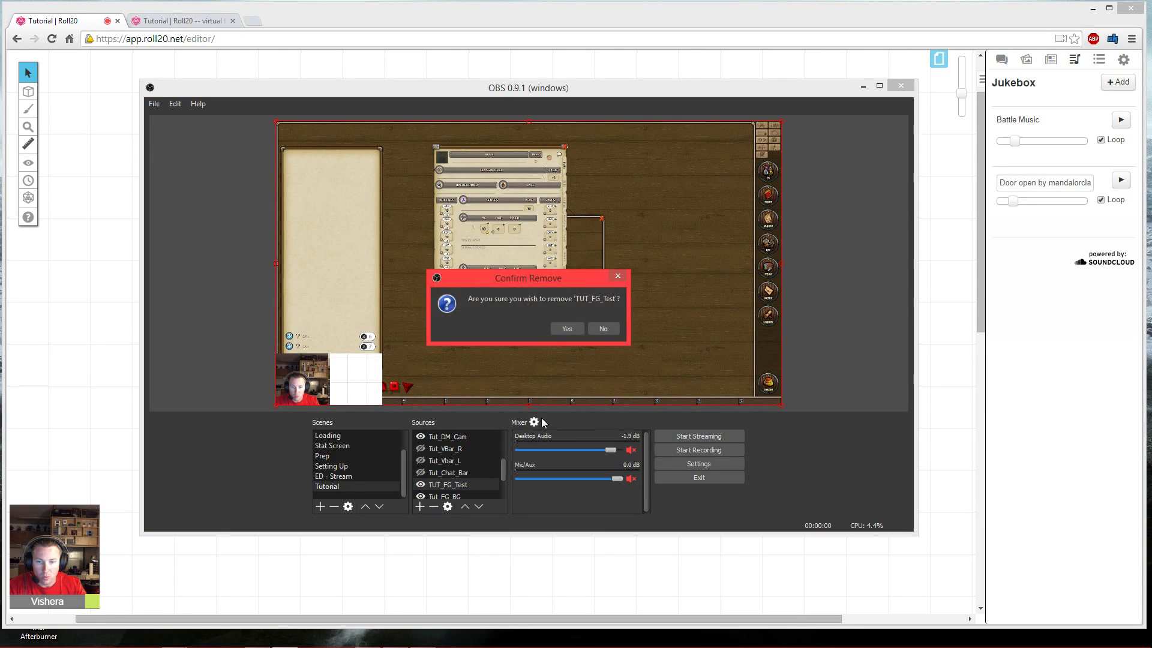
left_click(567, 329)
- Turn visibility back on for the hidden bar, logo, title and camera sources
left_click(421, 439)
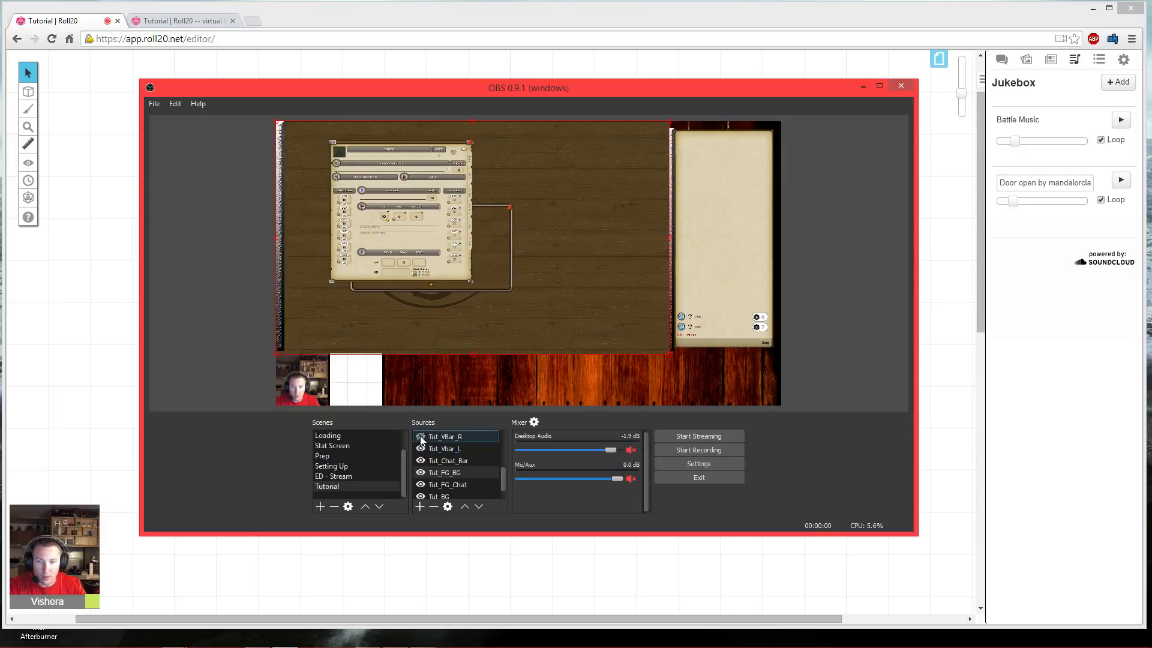
left_click(421, 437)
scroll(423, 451, "up", 3)
left_click(420, 437)
scroll(435, 456, "up", 3)
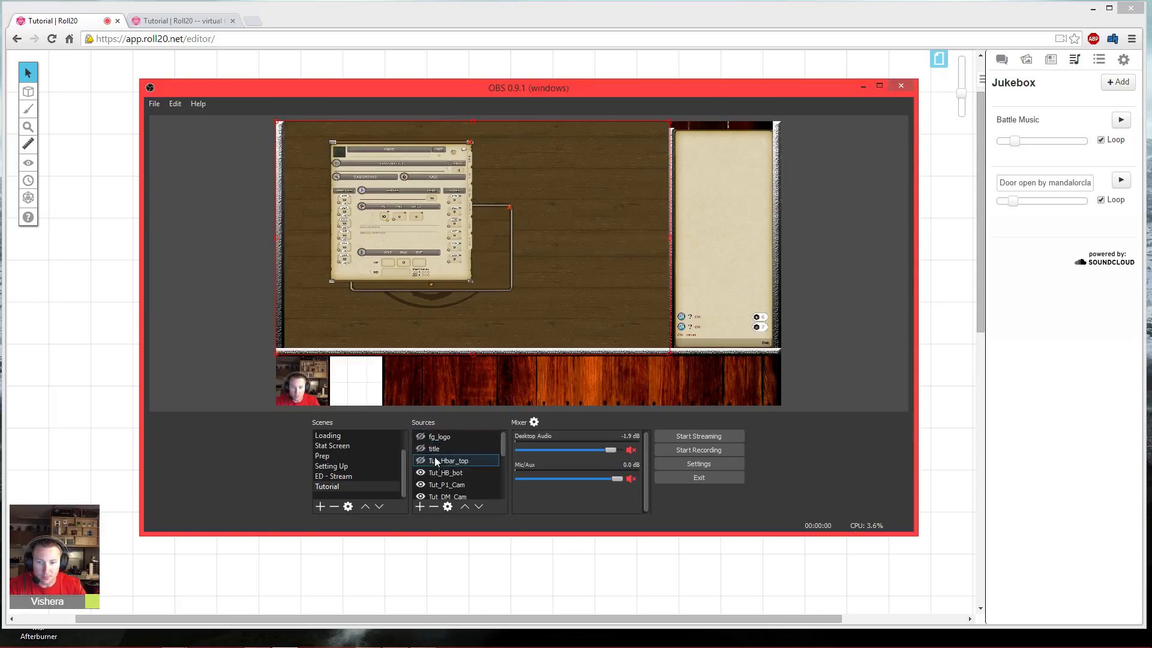
left_click(420, 437)
left_click(420, 449)
left_click(420, 460)
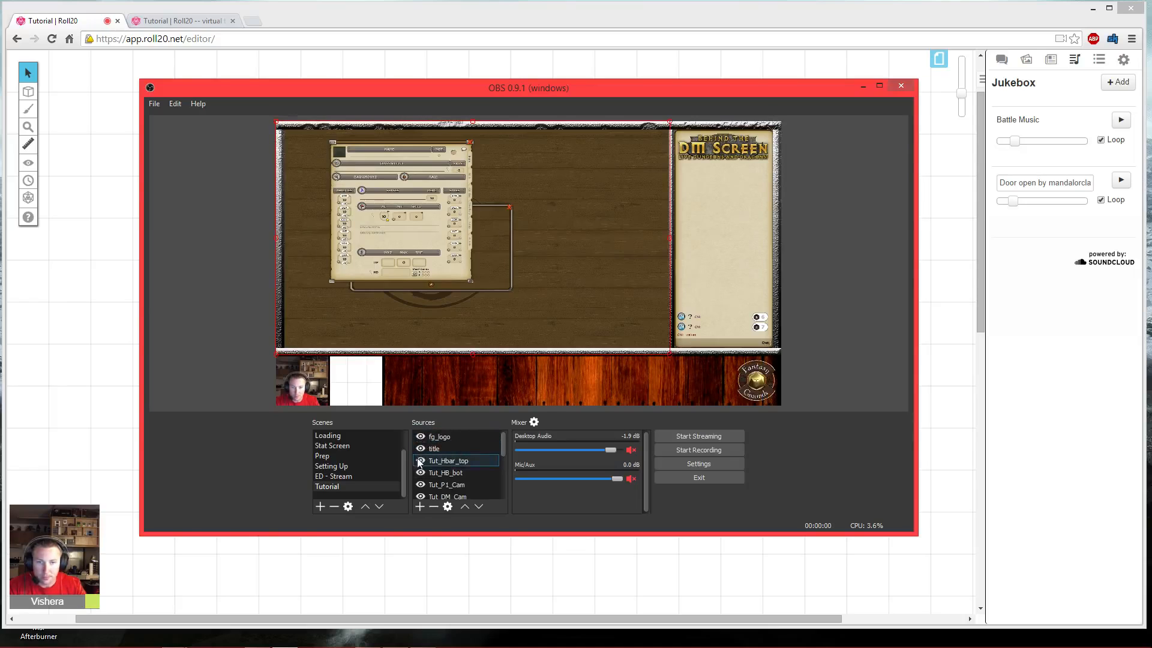